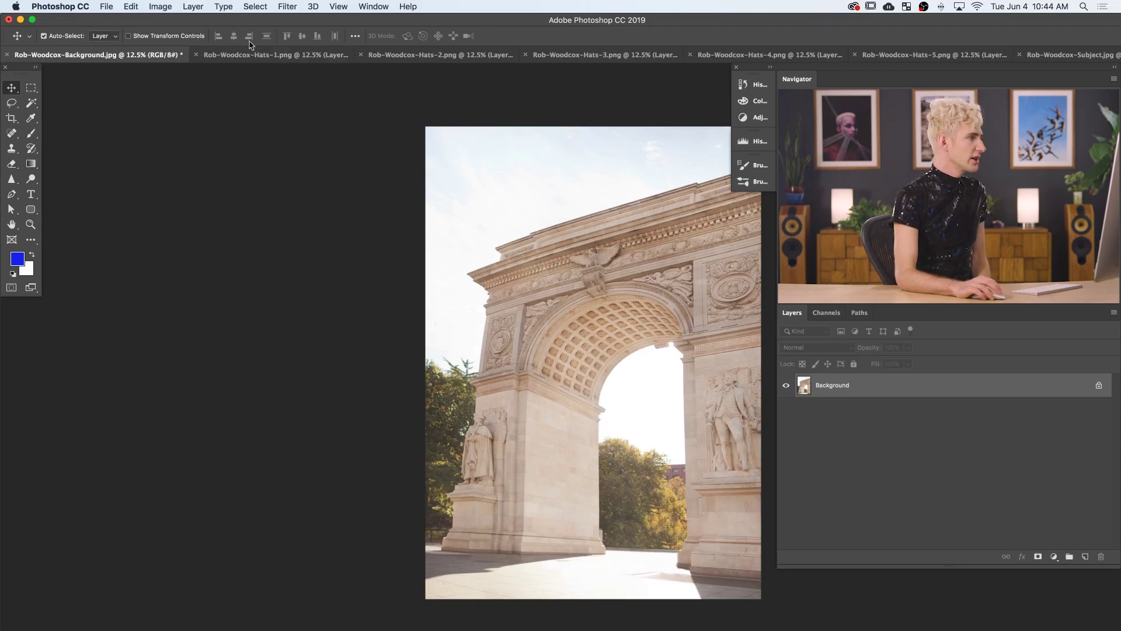
Check the jumping-man photo, then float Rob-Woodcox-Subject.jpg in its own window beside the arch document
key(ctrl+shift+Tab)
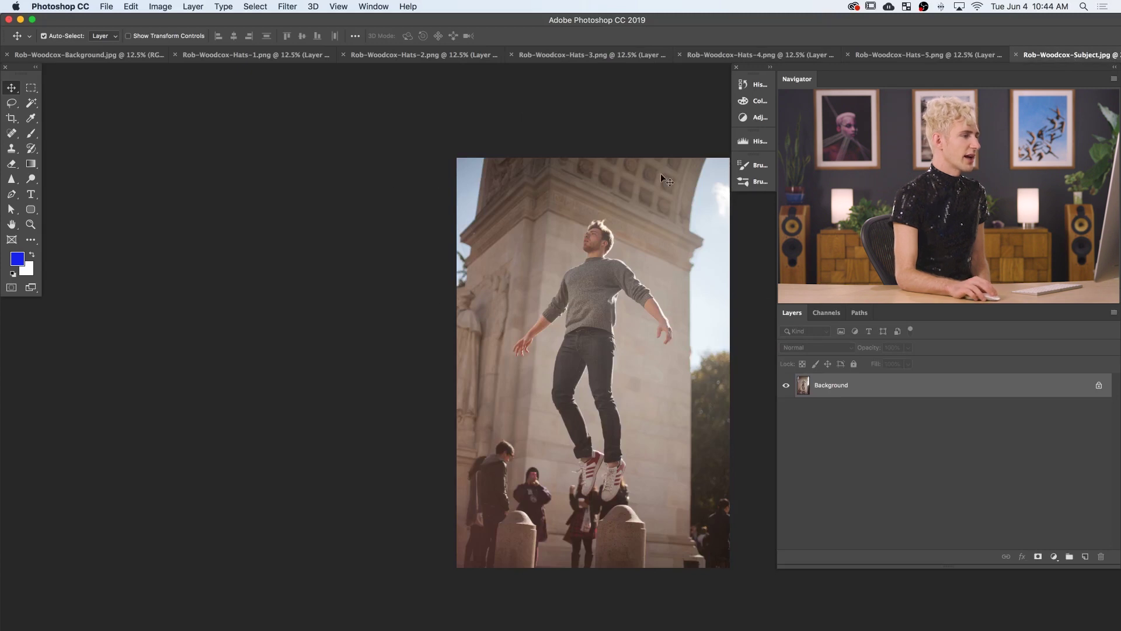
click(90, 57)
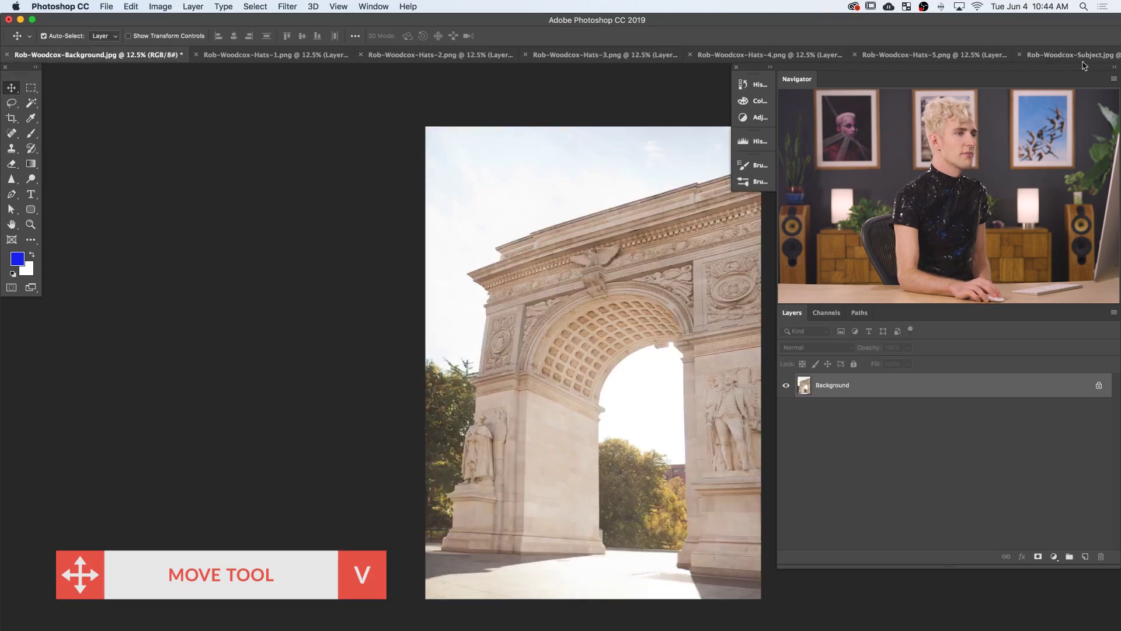
drag(1071, 55, 183, 162)
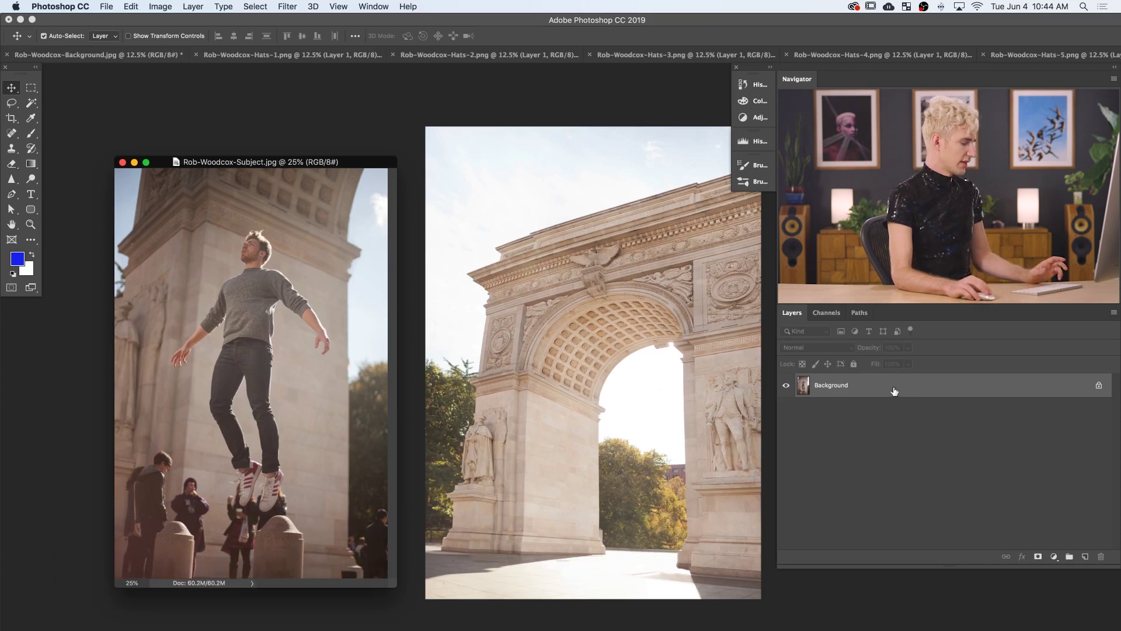
Copy the jumping-man photo into the arch document as Layer 1 and nudge it into place
drag(935, 391, 573, 340)
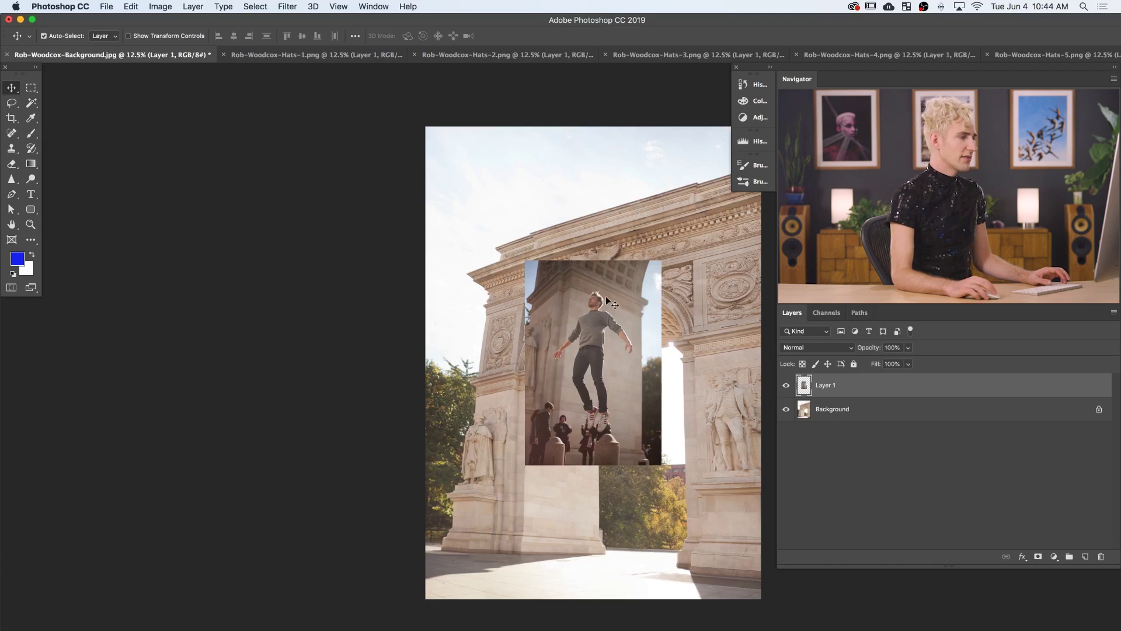
drag(603, 297, 618, 331)
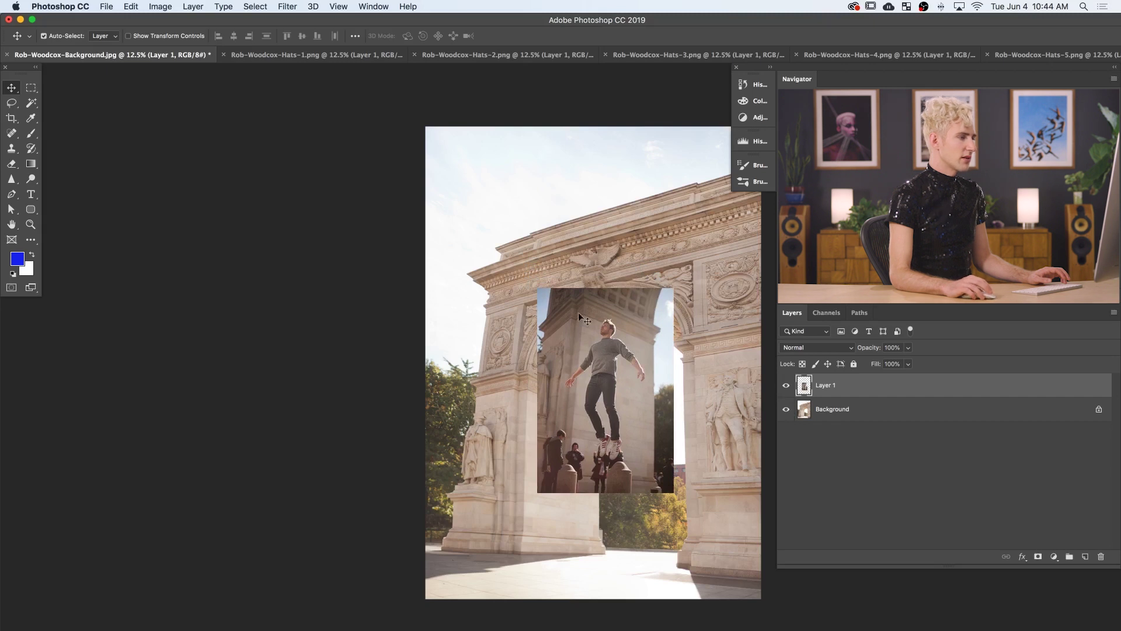
mouse_move(619, 369)
mouse_down()
mouse_move(610, 337)
mouse_move(609, 350)
mouse_up()
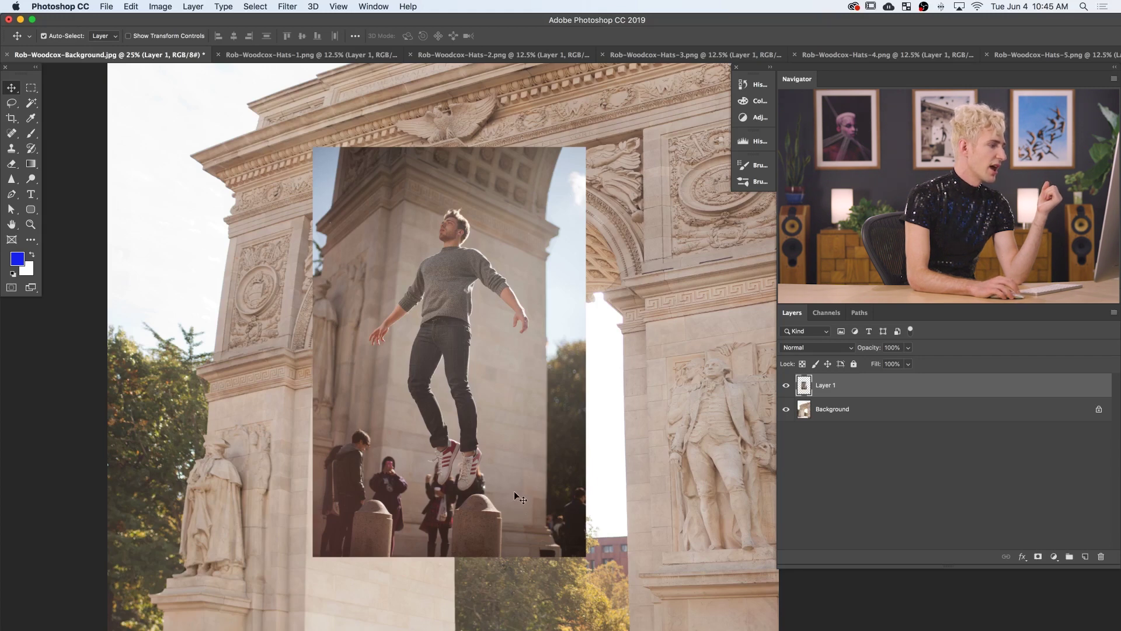
scroll(513, 491, down, 5)
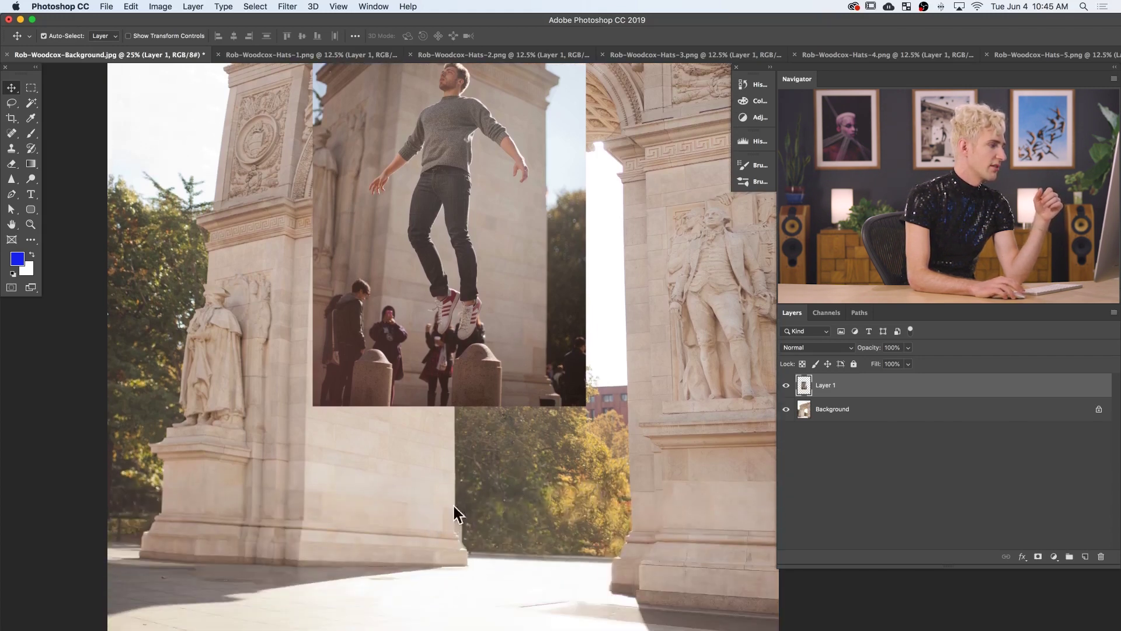
scroll(450, 491, up, 4)
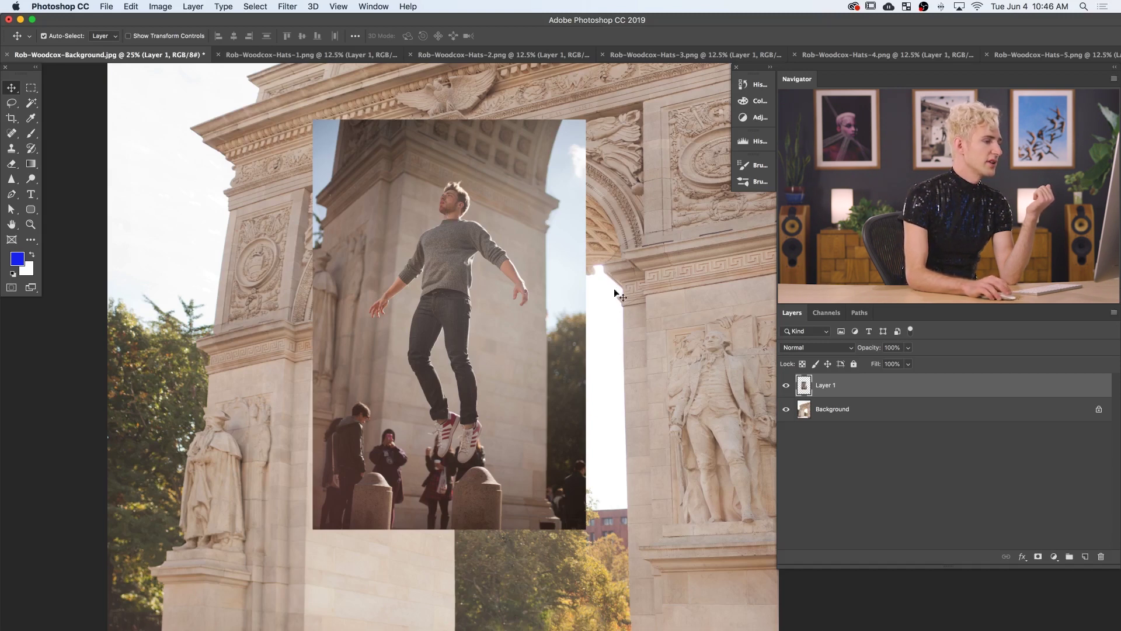
Move Layer 1 into the centre of the arch opening and give it a white layer mask
drag(489, 271, 263, 290)
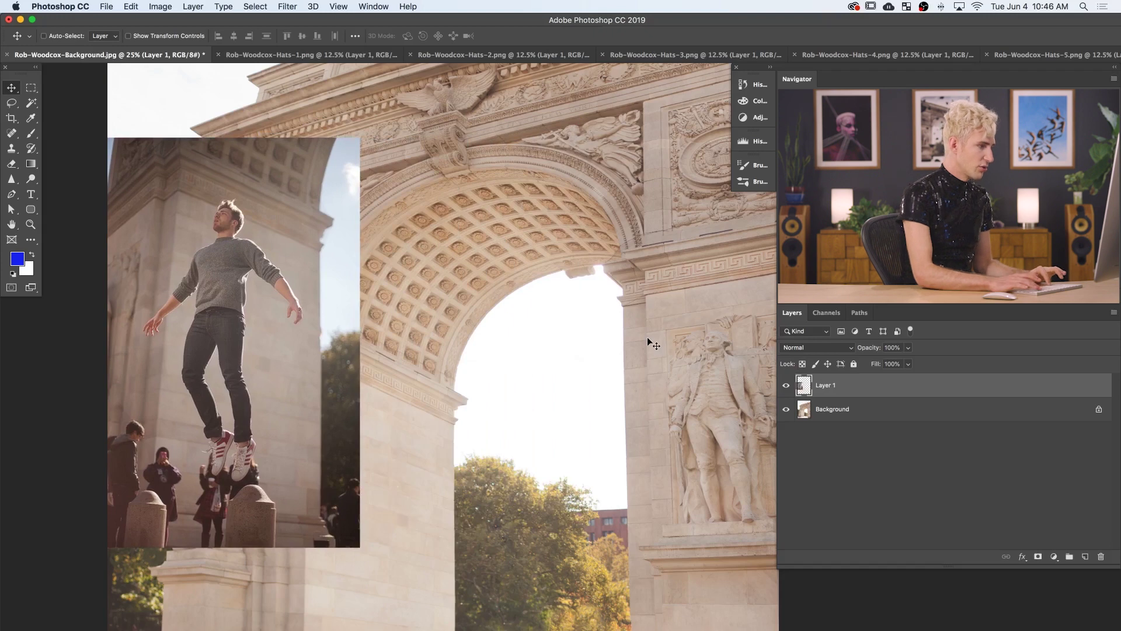
key(super+minus)
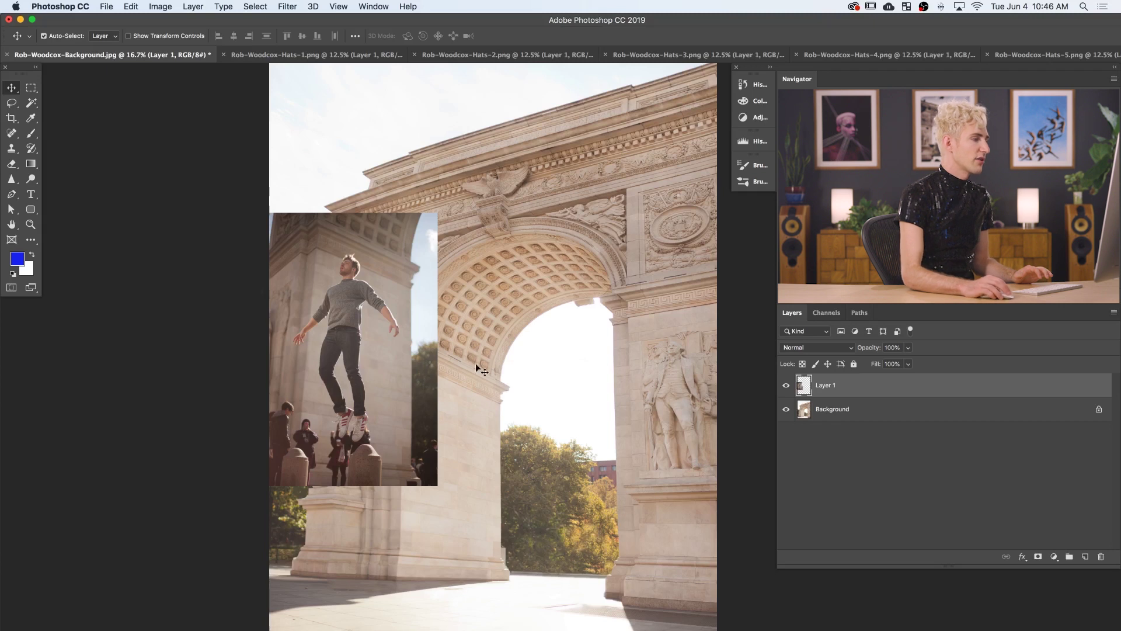
drag(355, 268, 505, 295)
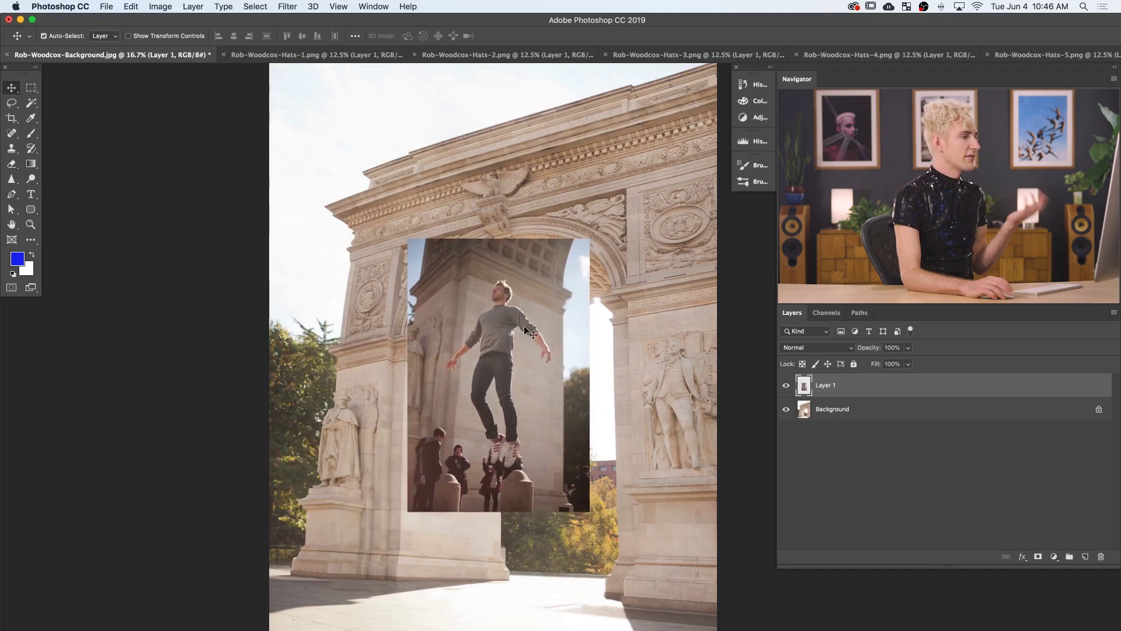
scroll(527, 327, right, 3)
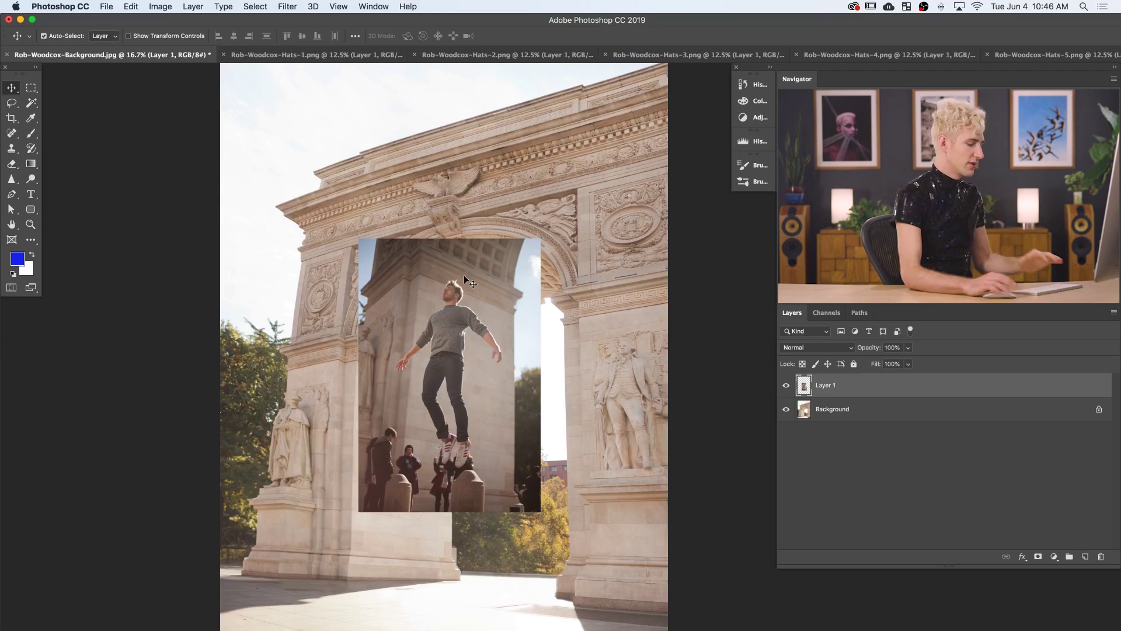
key(super+equal)
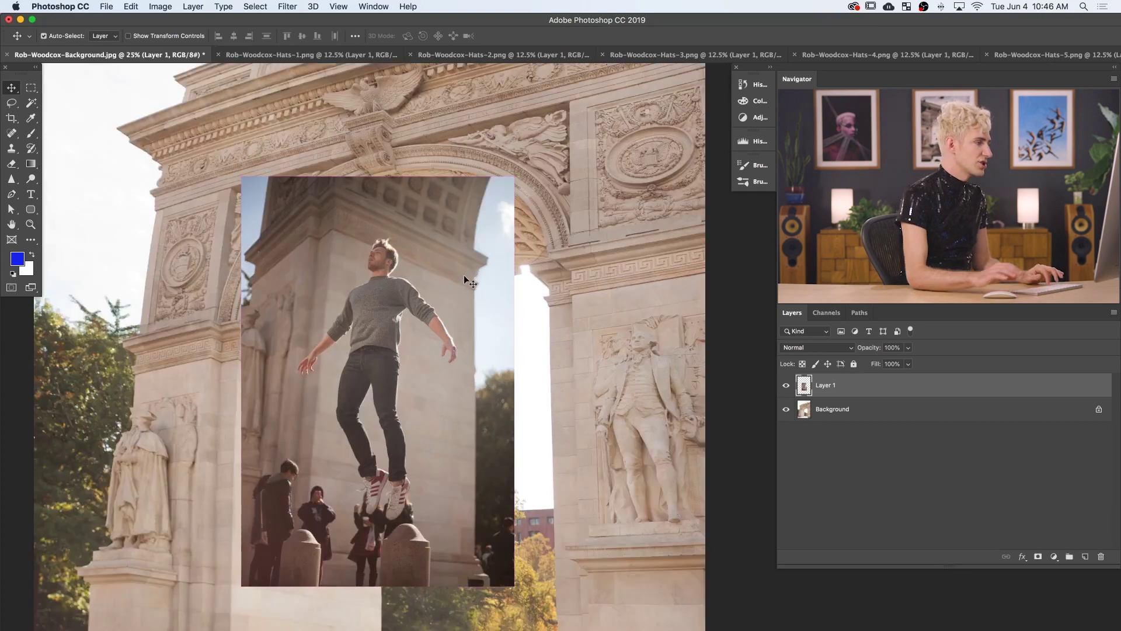
scroll(465, 277, down, 2)
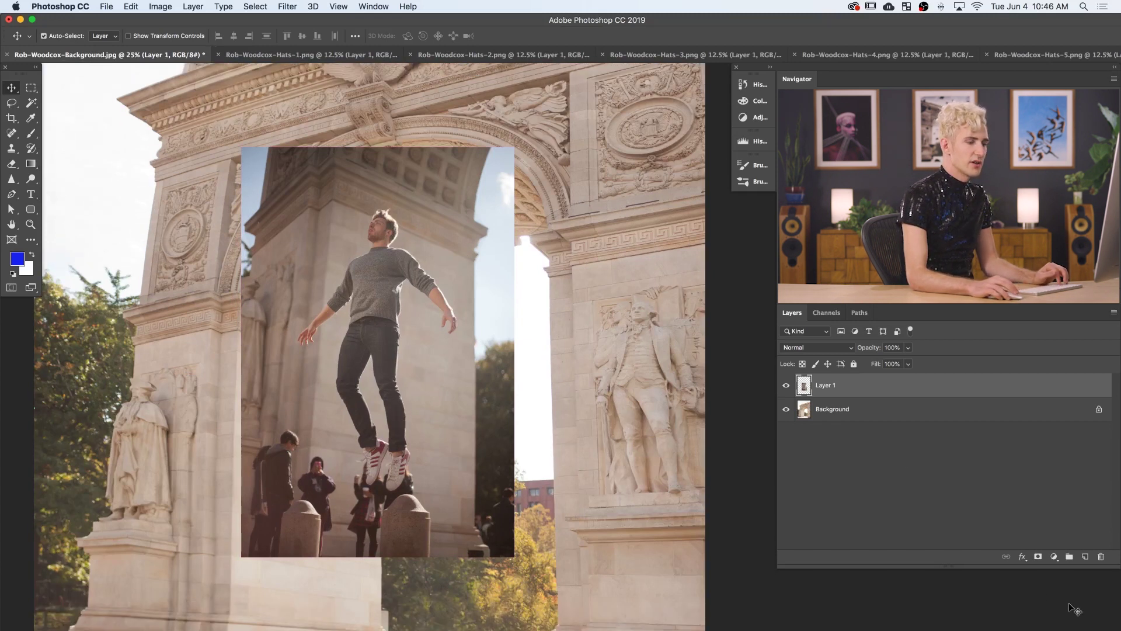
click(1038, 556)
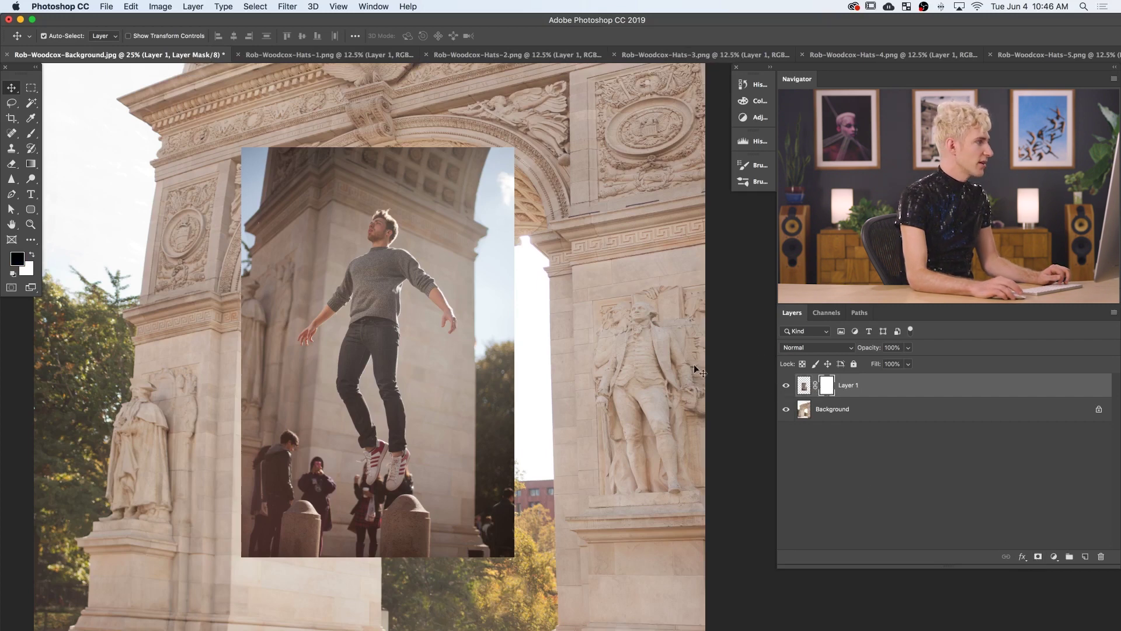
Set the Brush tool to 484 px with hardness lowered to 78%
click(29, 135)
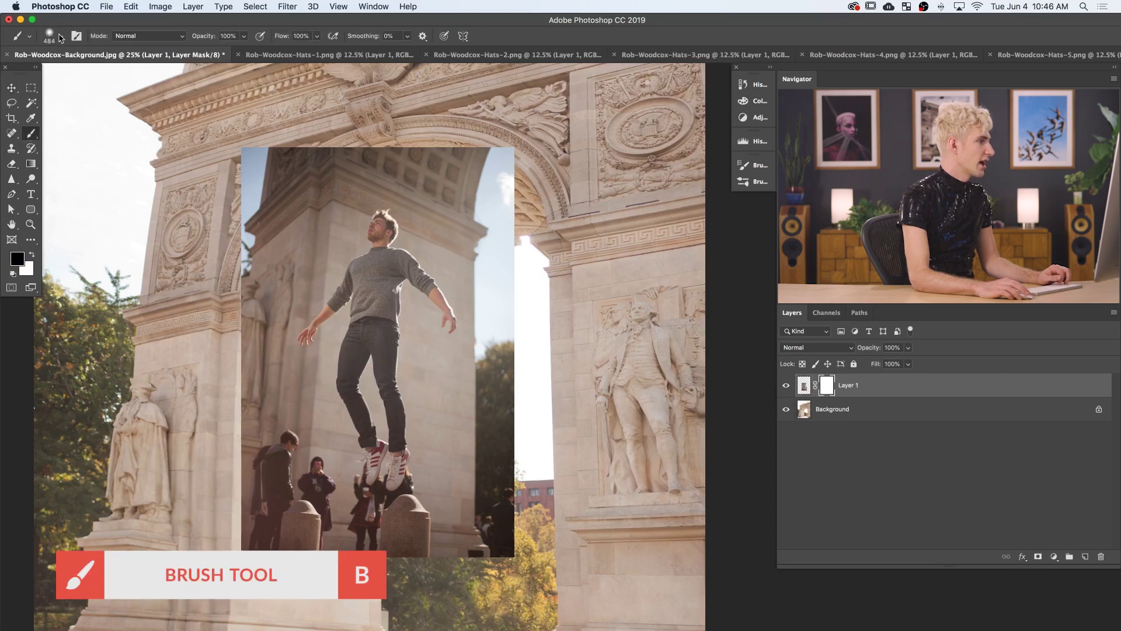
click(60, 38)
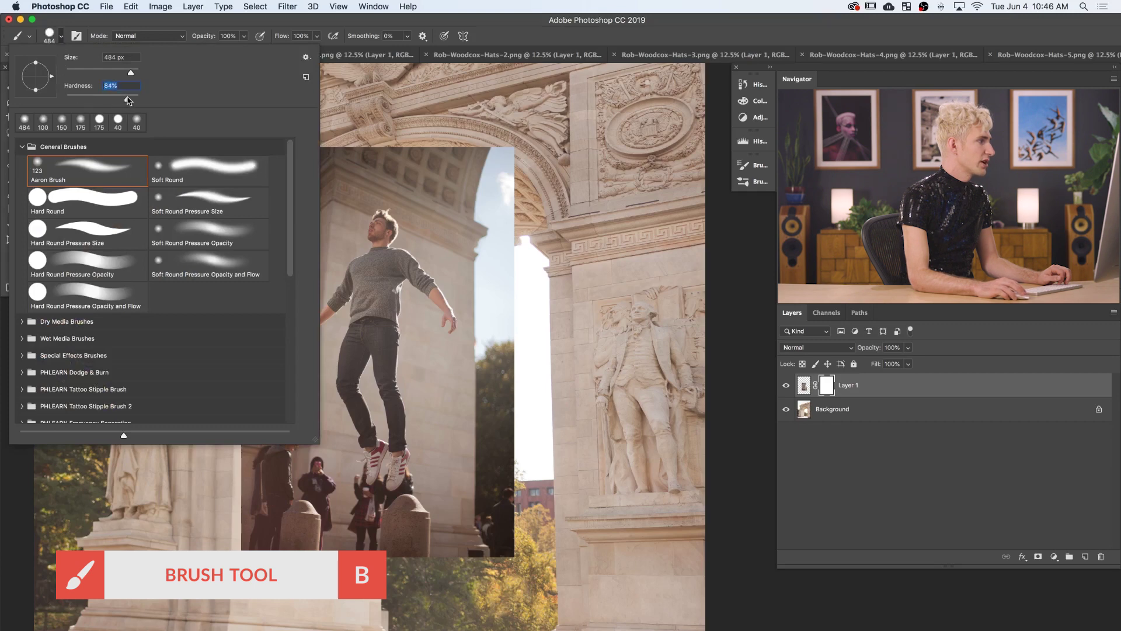
drag(126, 101, 124, 100)
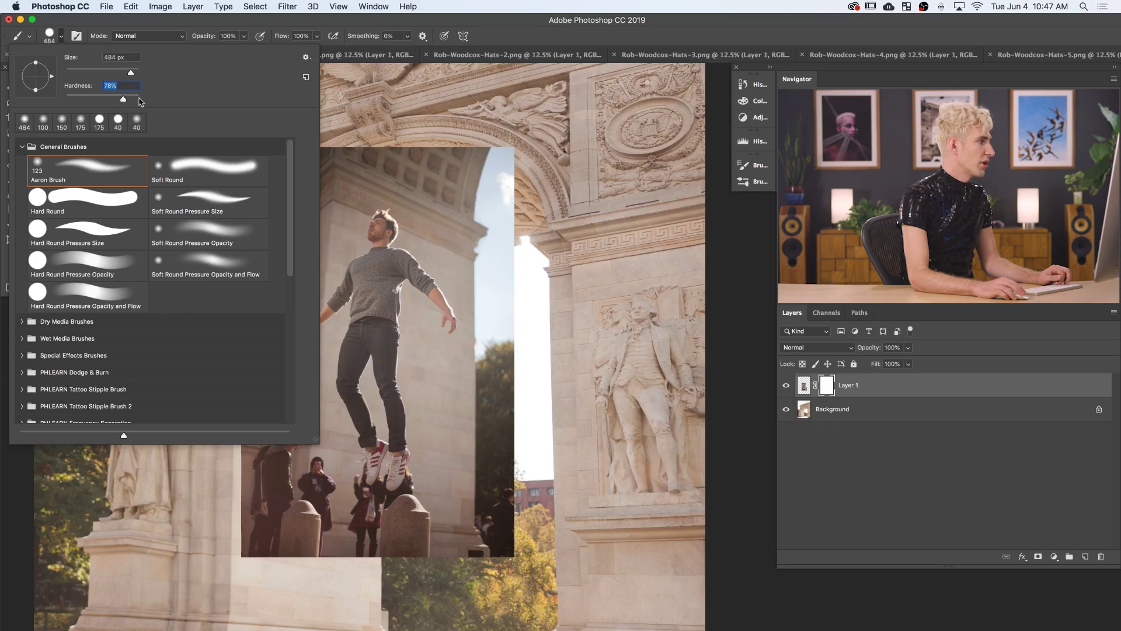
click(62, 37)
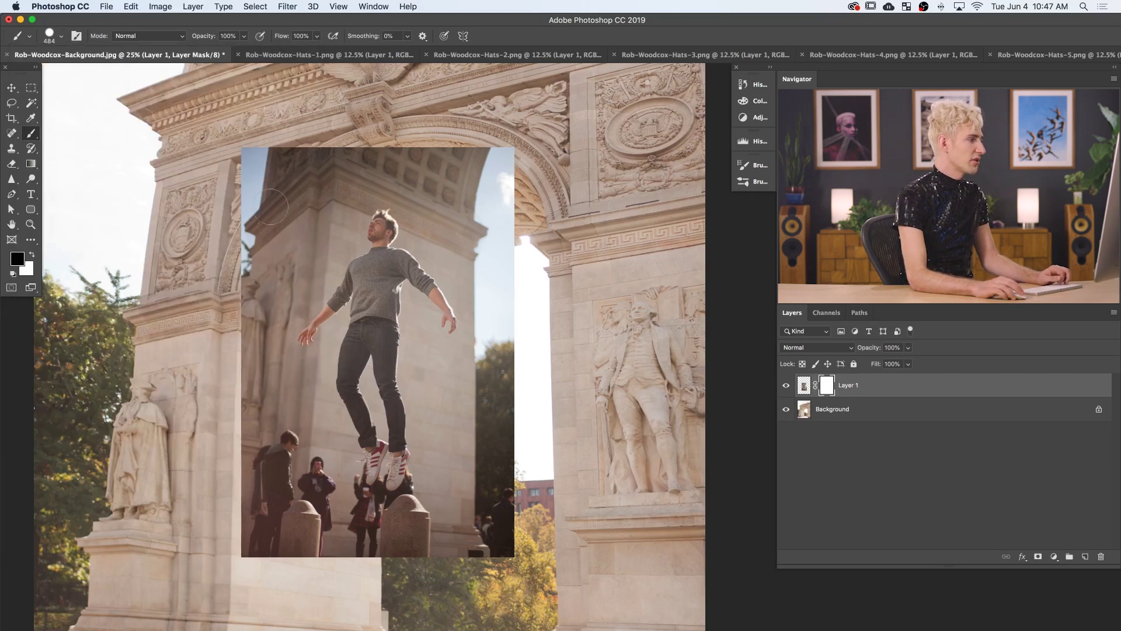
With an enlarged brush, paint black on the mask over the photo's upper-left corner, left edge and top
key(bracketright)
scroll(270, 204, right, 1)
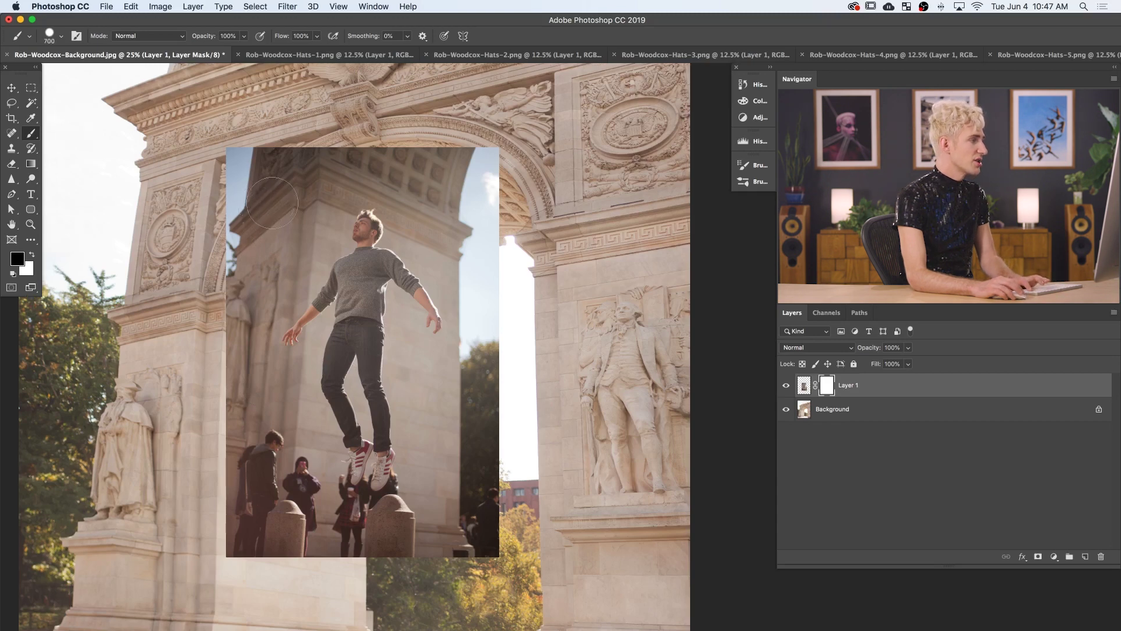
key(bracketright)
scroll(265, 201, down, 1)
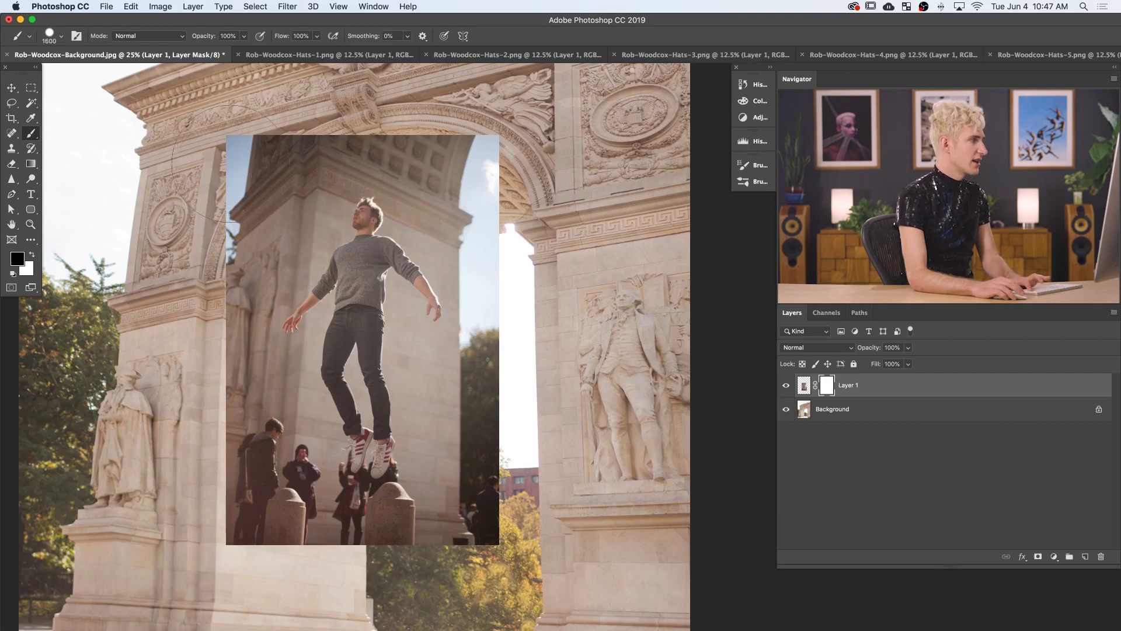
mouse_move(233, 152)
mouse_down()
mouse_move(260, 151)
mouse_move(236, 193)
mouse_move(249, 178)
mouse_up()
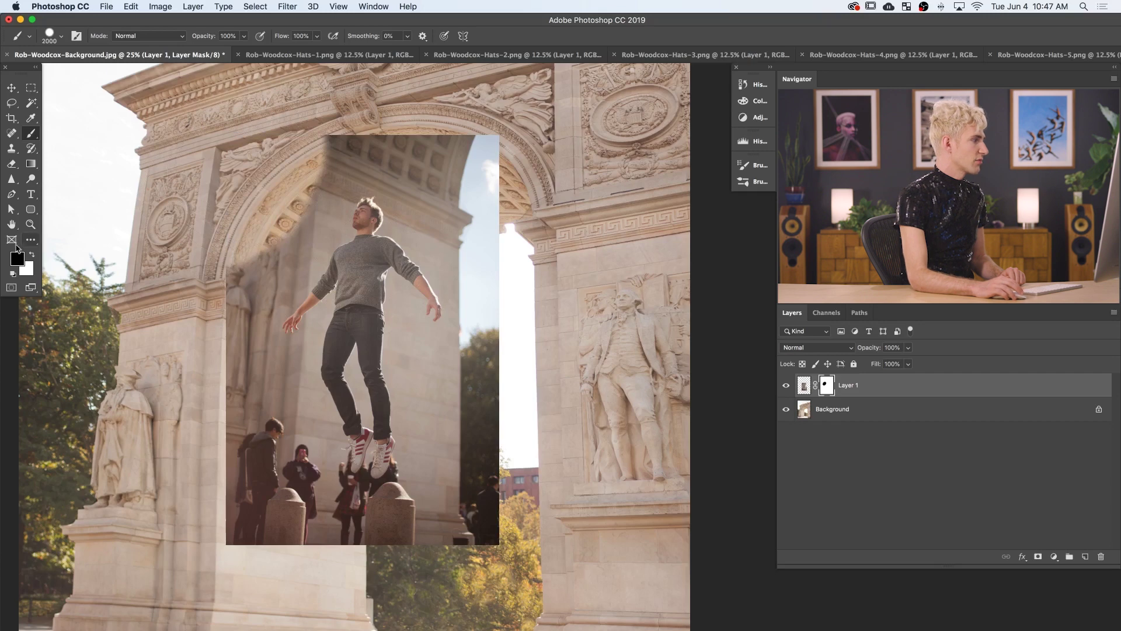
mouse_move(281, 154)
mouse_down()
mouse_move(245, 216)
mouse_move(199, 245)
mouse_move(184, 288)
mouse_move(193, 333)
mouse_move(245, 443)
mouse_move(231, 500)
mouse_move(371, 579)
mouse_move(391, 528)
mouse_move(467, 497)
mouse_move(461, 435)
mouse_move(513, 330)
mouse_move(502, 292)
mouse_move(525, 181)
mouse_move(479, 175)
mouse_move(340, 103)
mouse_up()
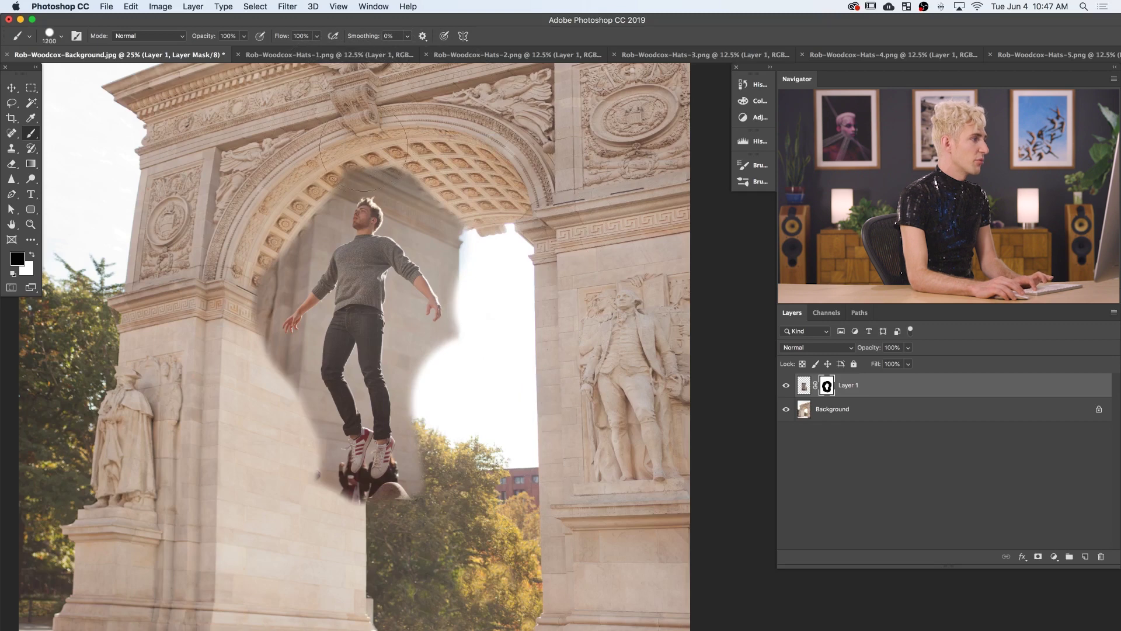
mouse_move(362, 161)
mouse_down()
mouse_move(368, 175)
mouse_move(423, 190)
mouse_move(421, 205)
mouse_move(461, 263)
mouse_move(475, 326)
mouse_move(420, 351)
mouse_up()
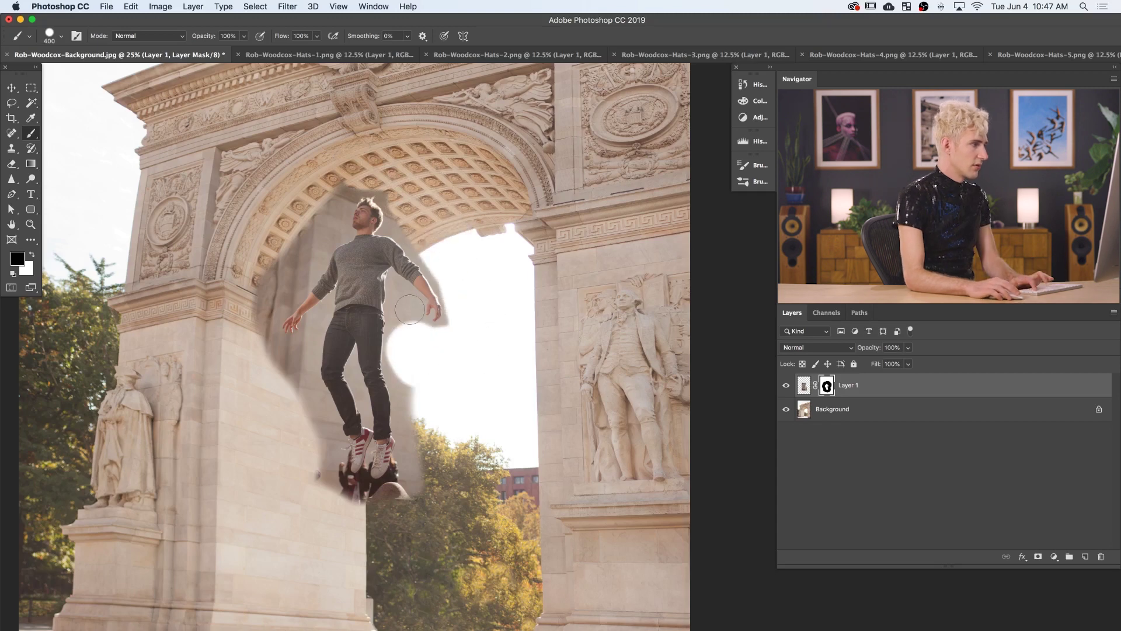
With a smaller brush, mask the sky beside the raised arm and down the figure's right side
key(bracketleft)
key(bracketleft)
key(bracketleft)
key(bracketleft)
key(bracketleft)
key(bracketleft)
key(bracketleft)
key(bracketleft)
mouse_move(408, 280)
mouse_down()
mouse_move(426, 395)
mouse_move(313, 458)
mouse_move(280, 300)
mouse_move(299, 260)
mouse_move(292, 327)
mouse_move(316, 323)
mouse_up()
key(bracketright)
key(bracketright)
key(bracketright)
key(bracketright)
key(bracketleft)
key(bracketleft)
key(bracketleft)
key(bracketleft)
key(bracketleft)
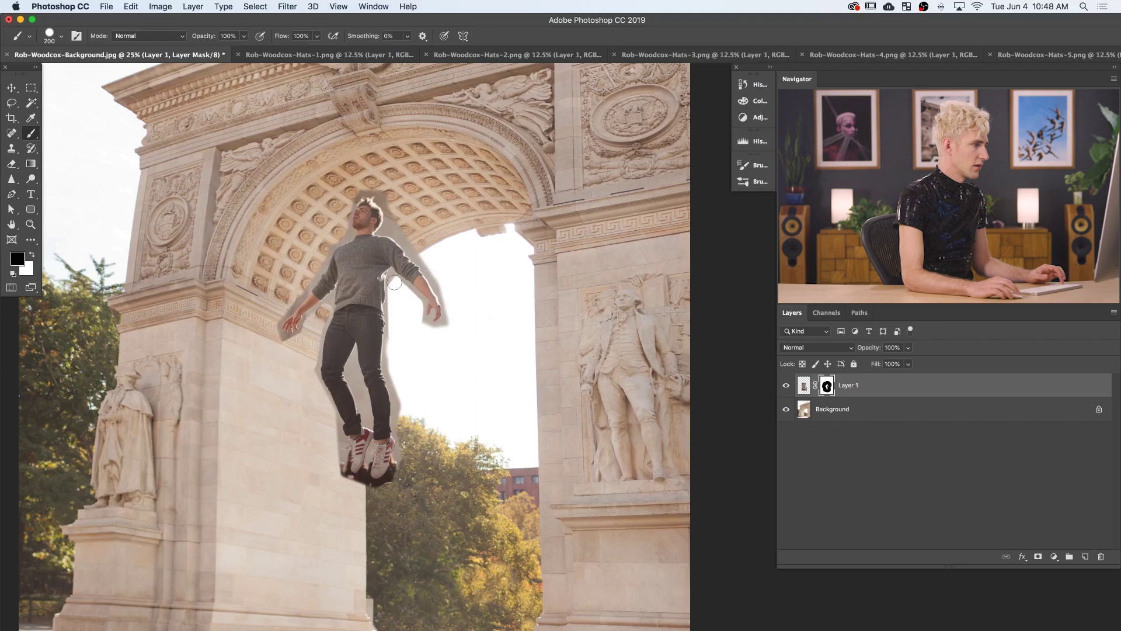
mouse_move(377, 185)
mouse_down()
mouse_move(441, 289)
mouse_move(353, 371)
mouse_up()
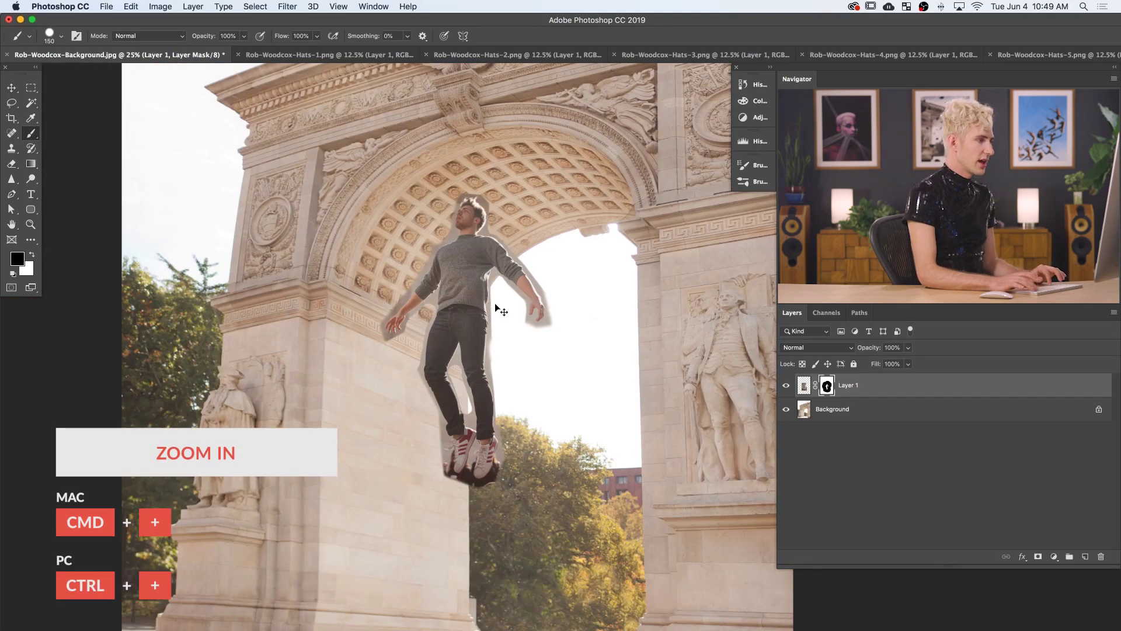
Mask out the leftover edges around the sneakers and the grey halo along the man's right side
key(super+plus)
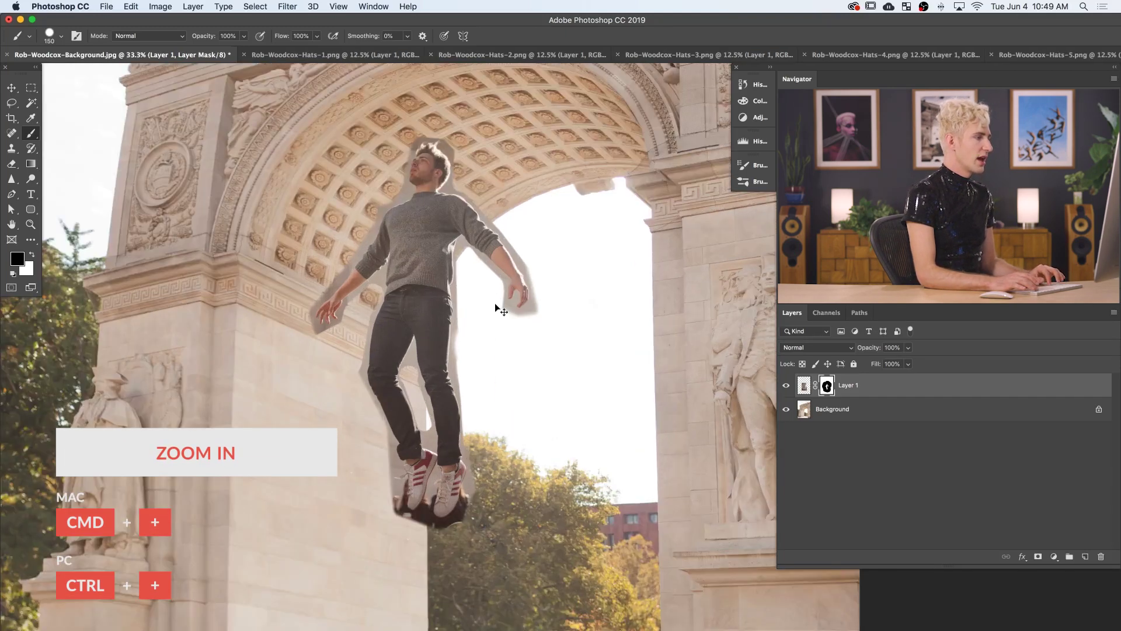
key(super+plus)
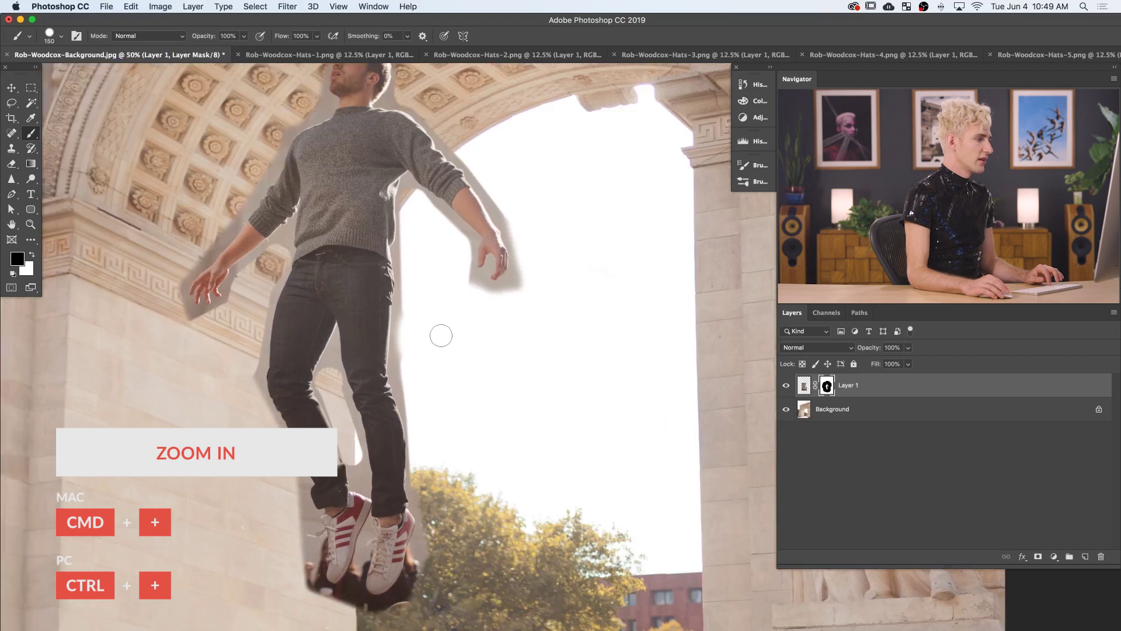
scroll(441, 335, left, 3)
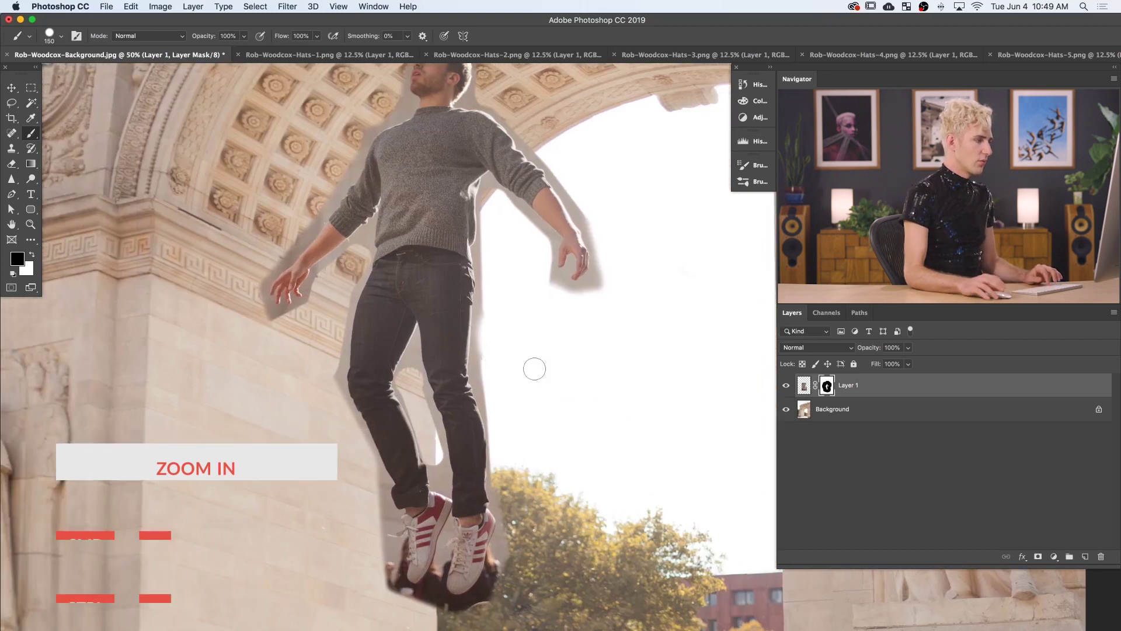
scroll(526, 362, down, 3)
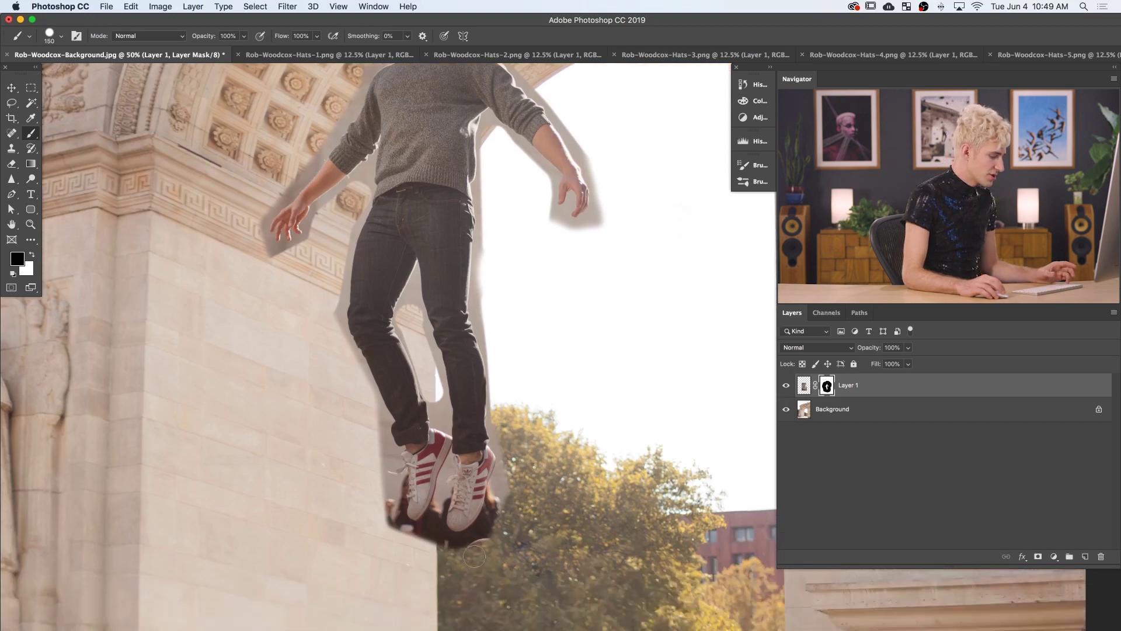
drag(516, 471, 508, 482)
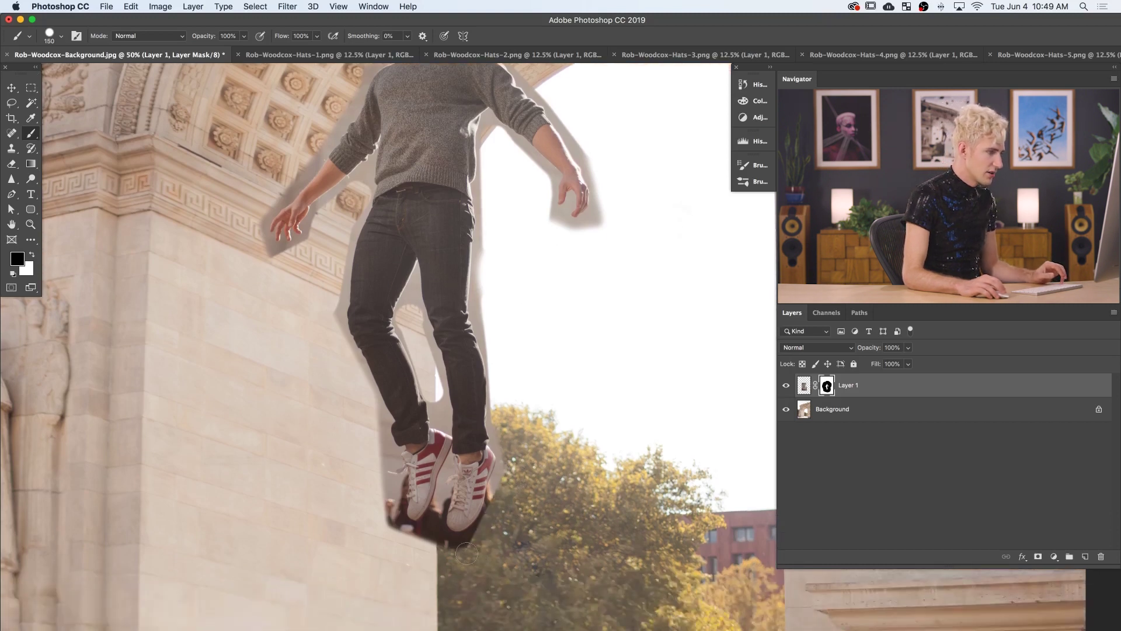
drag(384, 529, 387, 521)
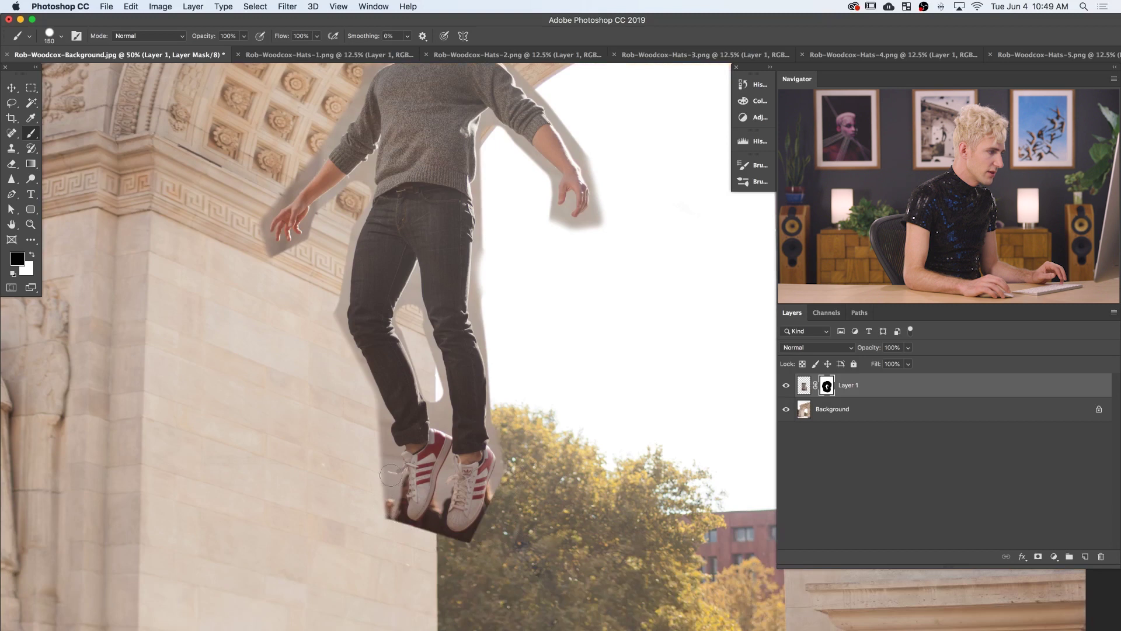
drag(391, 475, 389, 487)
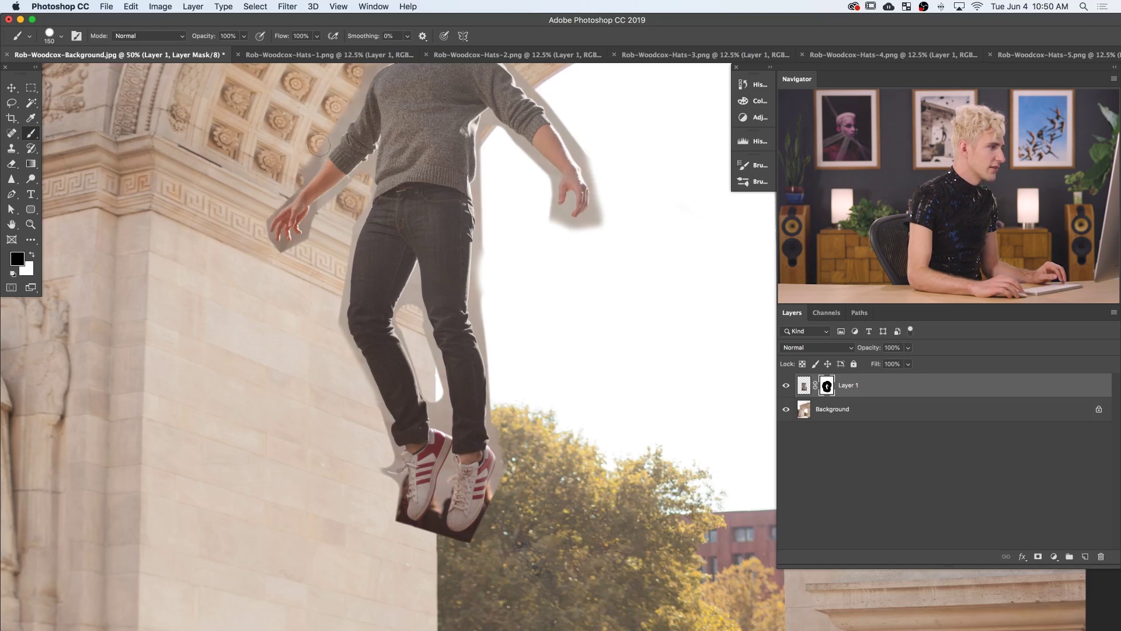
scroll(319, 141, up, 5)
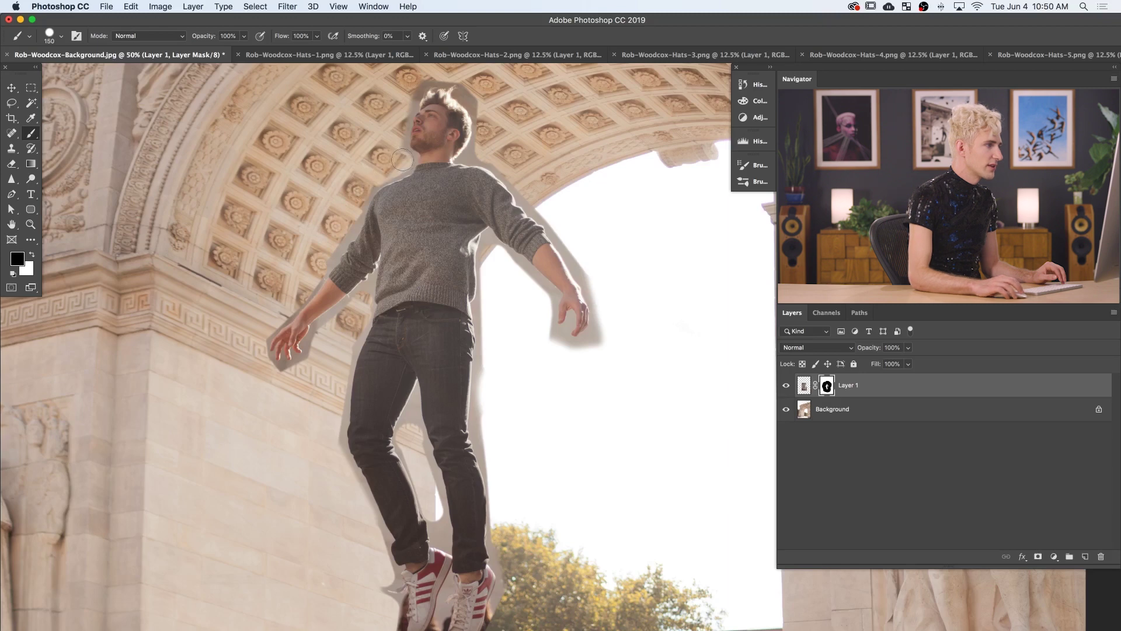
mouse_move(450, 88)
mouse_down()
mouse_move(487, 108)
mouse_move(613, 315)
mouse_move(543, 296)
mouse_move(484, 309)
mouse_move(487, 445)
mouse_up()
At 200% with a smaller brush, clean up the mask along the leg edge
key(super+equal)
key(super+equal)
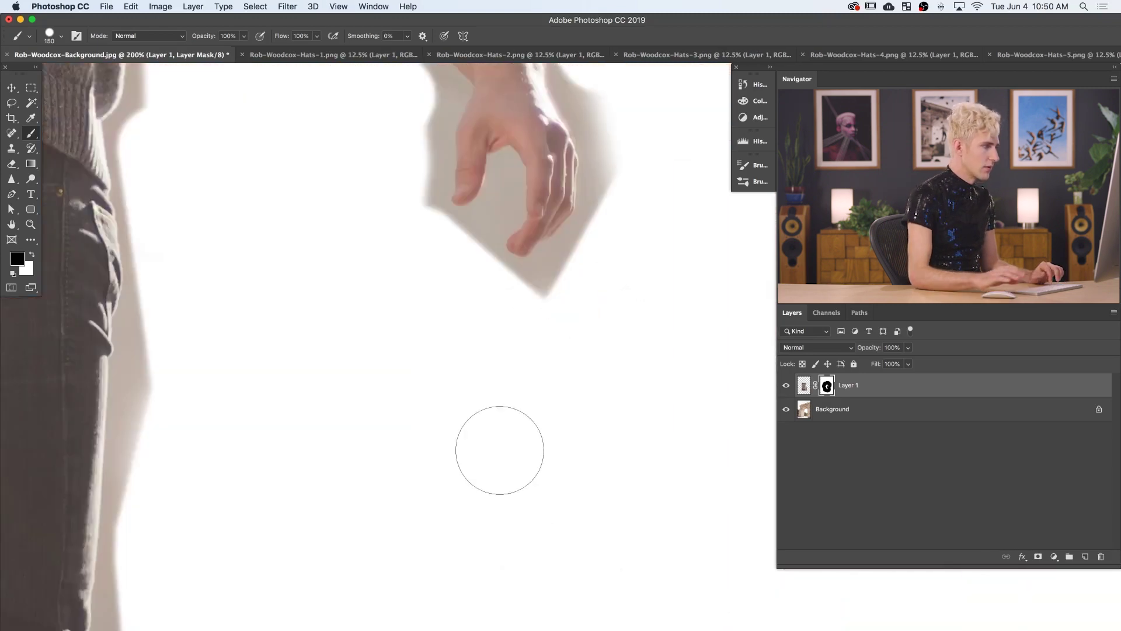
scroll(388, 353, left, 5)
scroll(394, 344, down, 10)
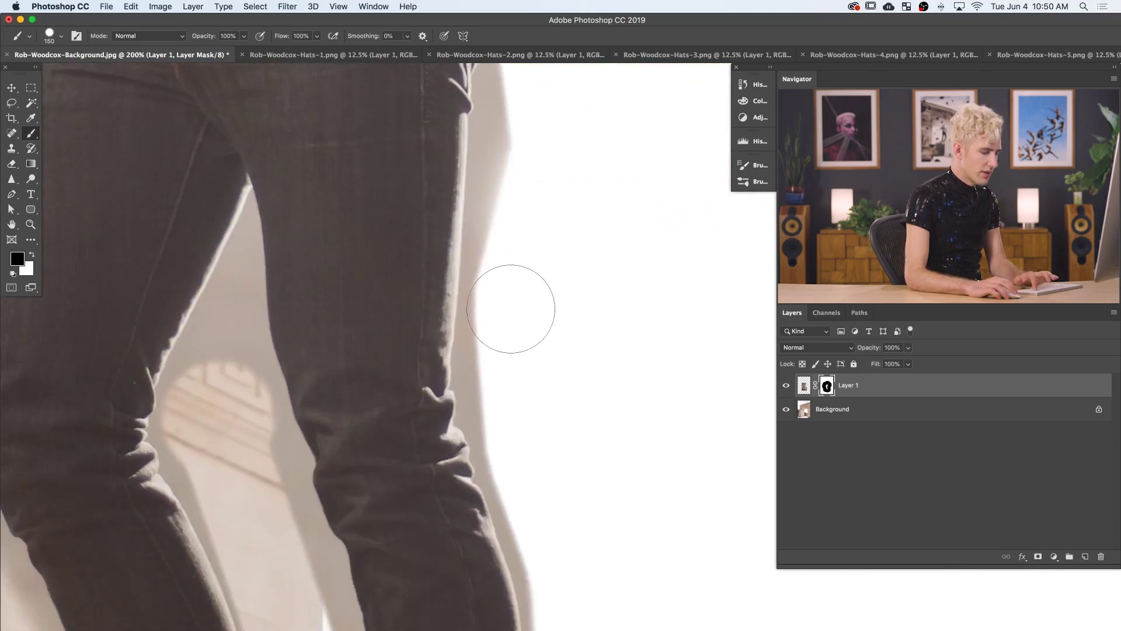
key(bracketleft)
key(bracketleft)
key(bracketleft)
key(bracketleft)
key(bracketleft)
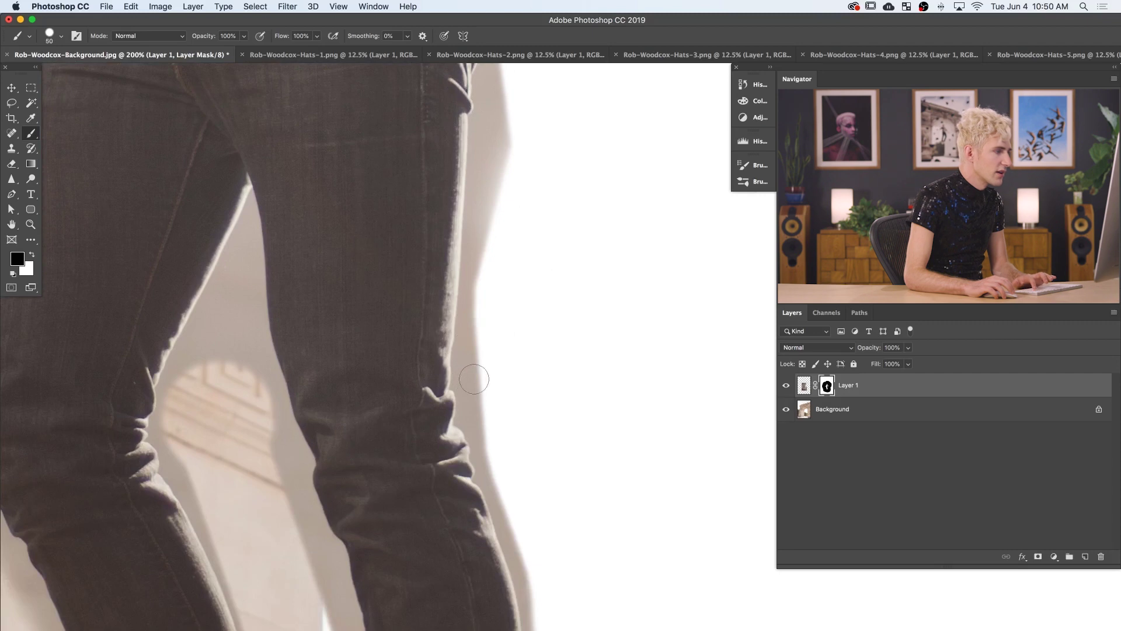
click(474, 379)
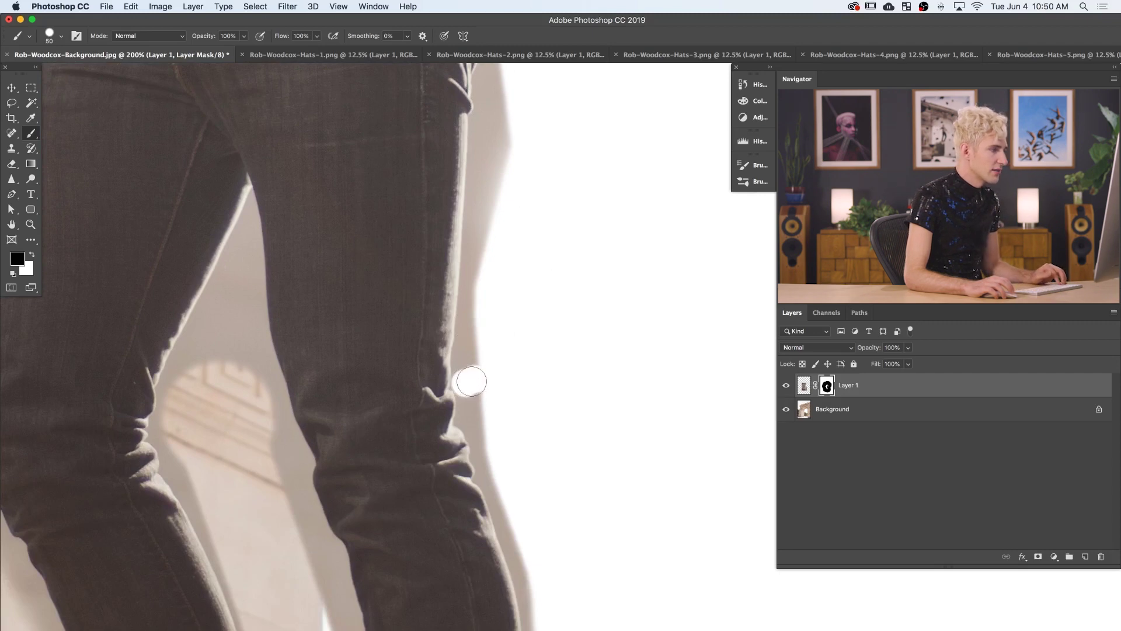
mouse_move(495, 168)
mouse_down()
mouse_move(525, 383)
mouse_move(492, 117)
mouse_up()
Paint out the grey shadow around and under the hand
scroll(480, 358, up, 10)
key(bracketright)
scroll(505, 289, down, 5)
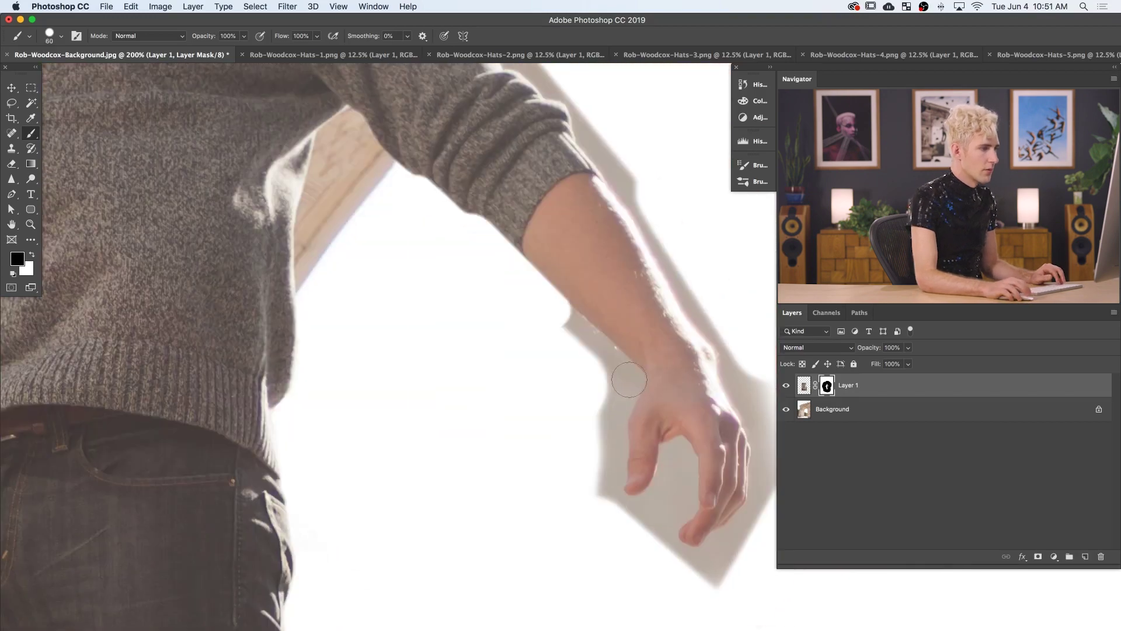
mouse_move(584, 327)
mouse_down()
mouse_move(643, 457)
mouse_move(676, 468)
mouse_up()
scroll(676, 467, down, 3)
key(bracketleft)
key(bracketleft)
drag(485, 387, 528, 419)
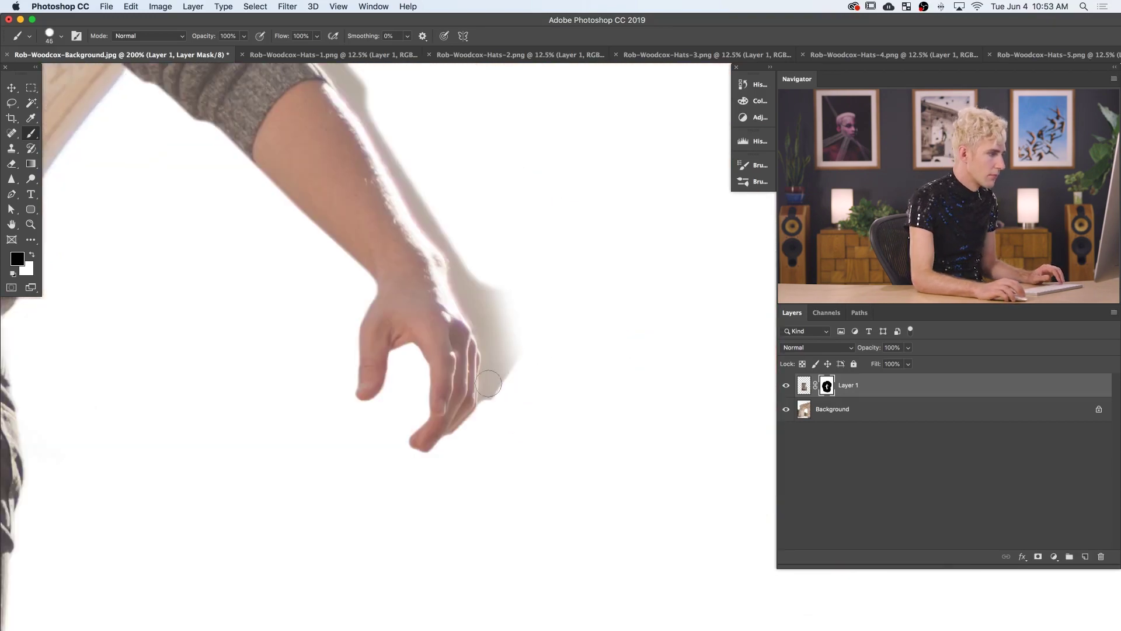
scroll(488, 355, up, 15)
scroll(461, 249, up, 8)
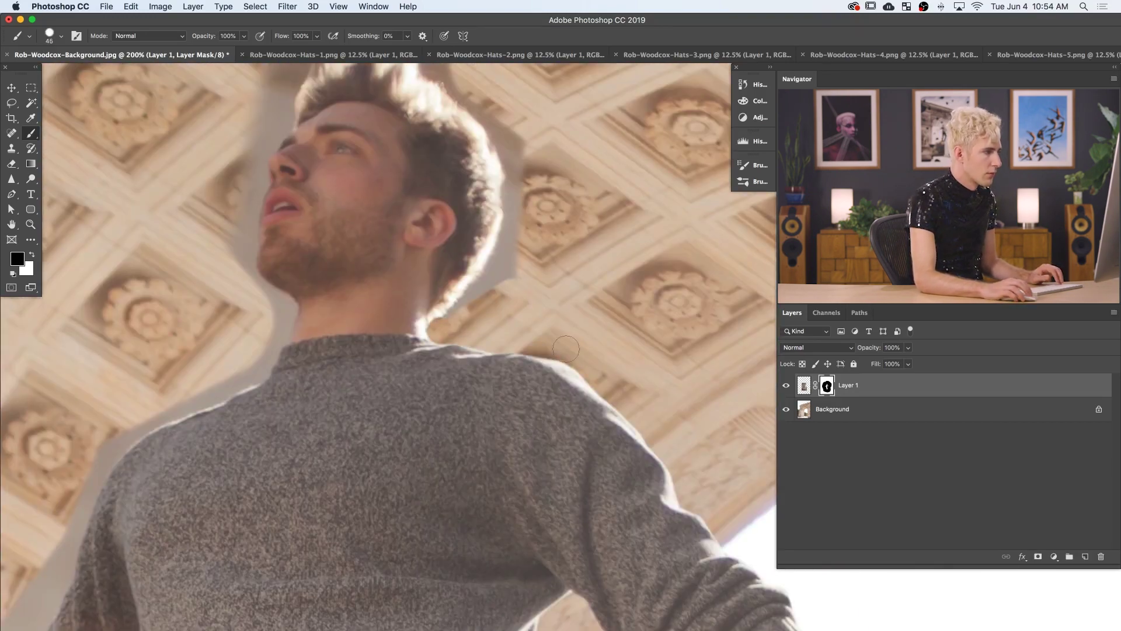
scroll(400, 301, up, 10)
At 400%, paint out the shadow between and around the fingers and along the sweater cuff
key(bracketleft)
key(bracketleft)
key(bracketleft)
key(bracketleft)
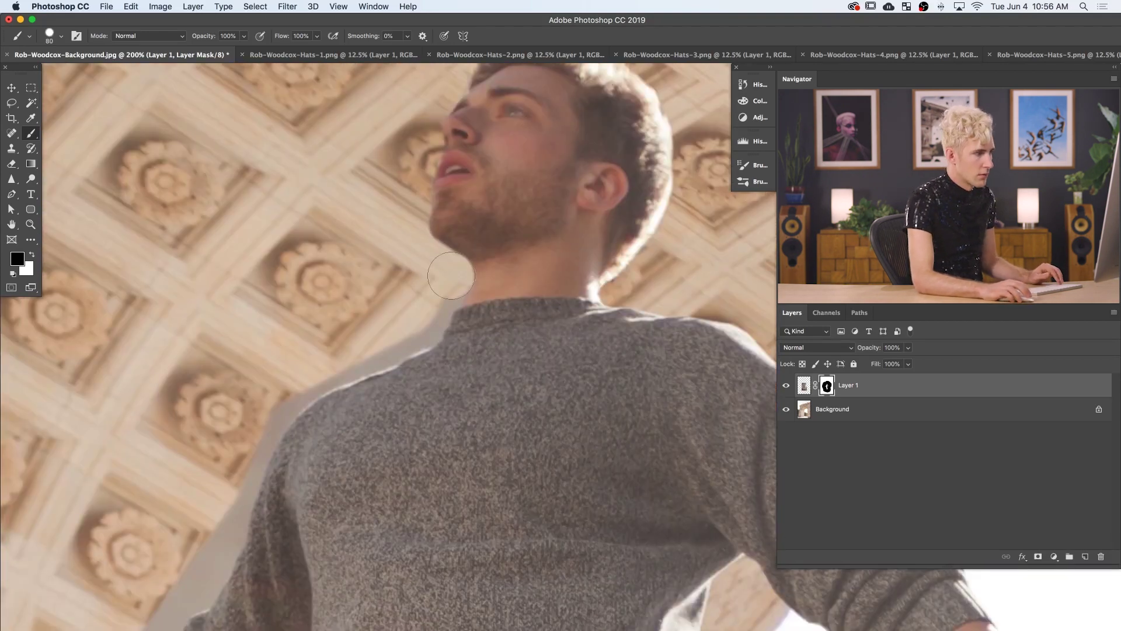
scroll(230, 326, down, 10)
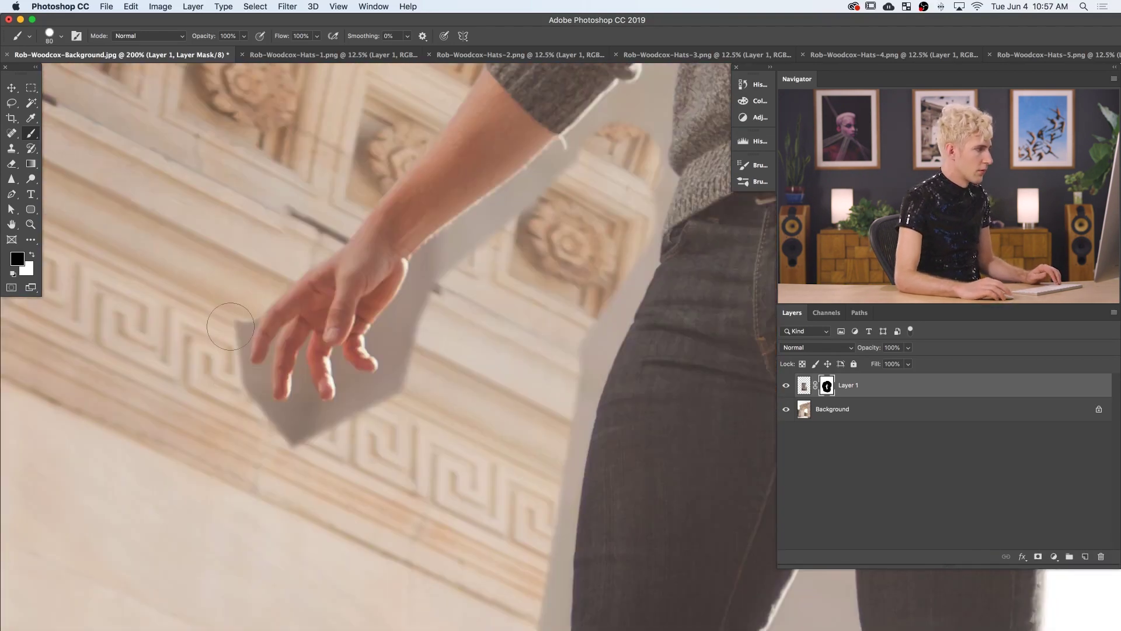
scroll(230, 326, up, 2)
right_click(231, 326)
key(Return)
mouse_move(359, 327)
mouse_down()
mouse_move(359, 467)
mouse_move(321, 394)
mouse_move(502, 420)
mouse_move(529, 408)
mouse_move(589, 274)
mouse_up()
key(bracketright)
key(bracketright)
key(bracketright)
key(bracketright)
key(bracketright)
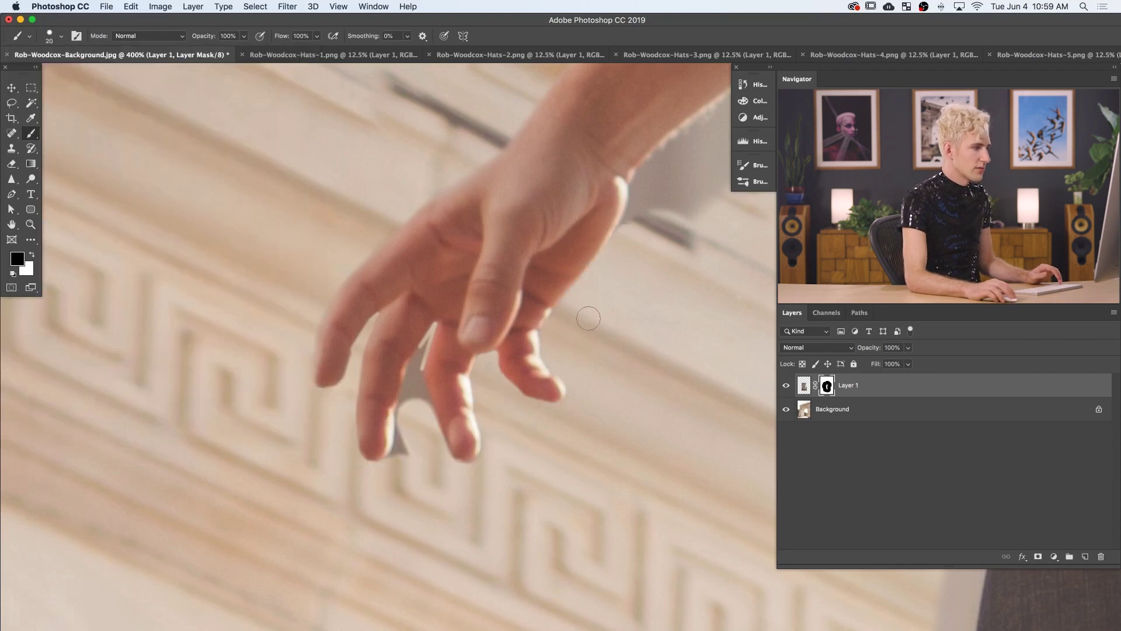
drag(408, 444, 417, 368)
key(bracketright)
key(bracketright)
key(bracketright)
scroll(501, 375, up, 10)
drag(432, 486, 527, 292)
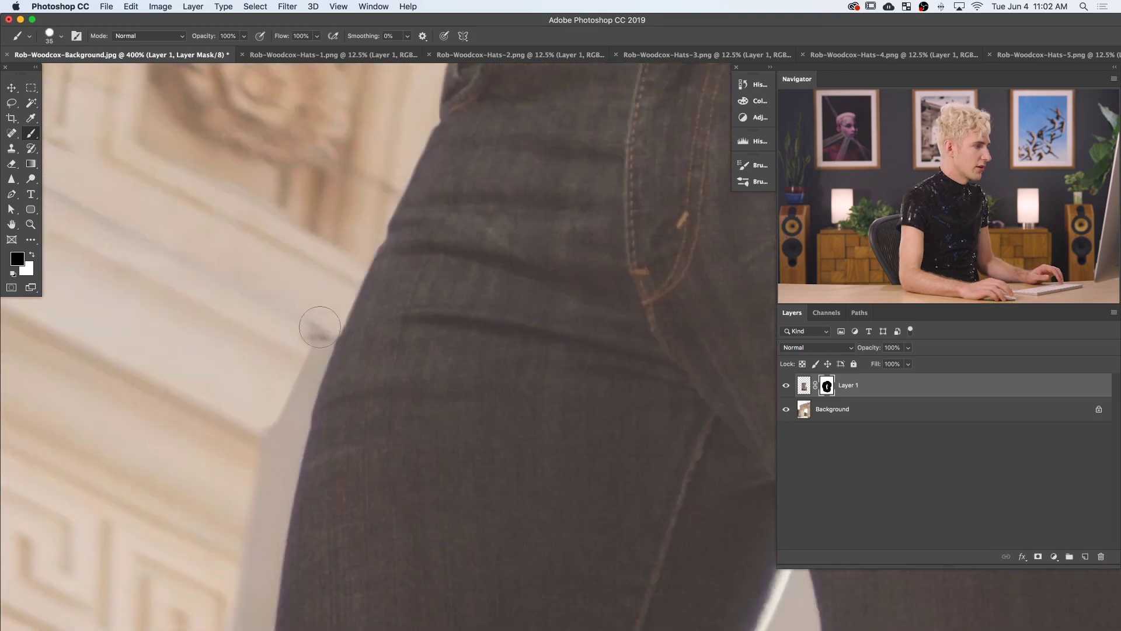
Erase the grey shadow along the trouser hem
scroll(320, 327, down, 15)
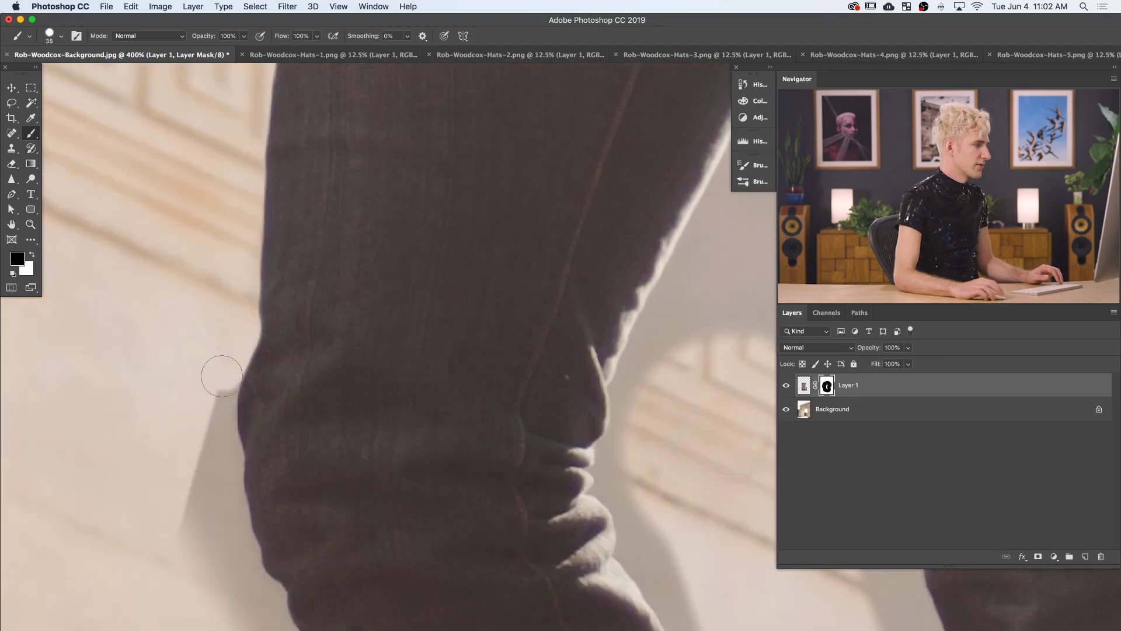
key(bracketleft)
mouse_move(393, 176)
mouse_down()
mouse_move(472, 388)
mouse_move(315, 561)
mouse_move(455, 485)
mouse_up()
key(bracketleft)
scroll(409, 393, down, 5)
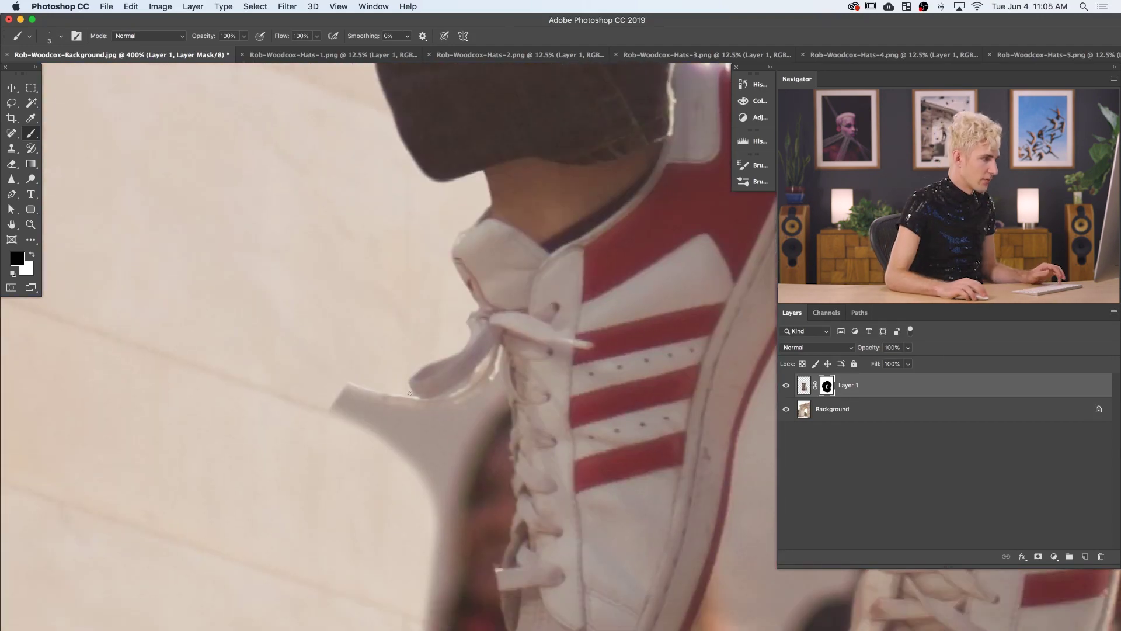
key(bracketright)
key(bracketright)
key(bracketright)
key(bracketright)
key(bracketright)
key(bracketright)
key(bracketright)
key(bracketright)
key(bracketright)
key(bracketright)
key(bracketright)
key(bracketright)
key(bracketright)
scroll(410, 197, down, 10)
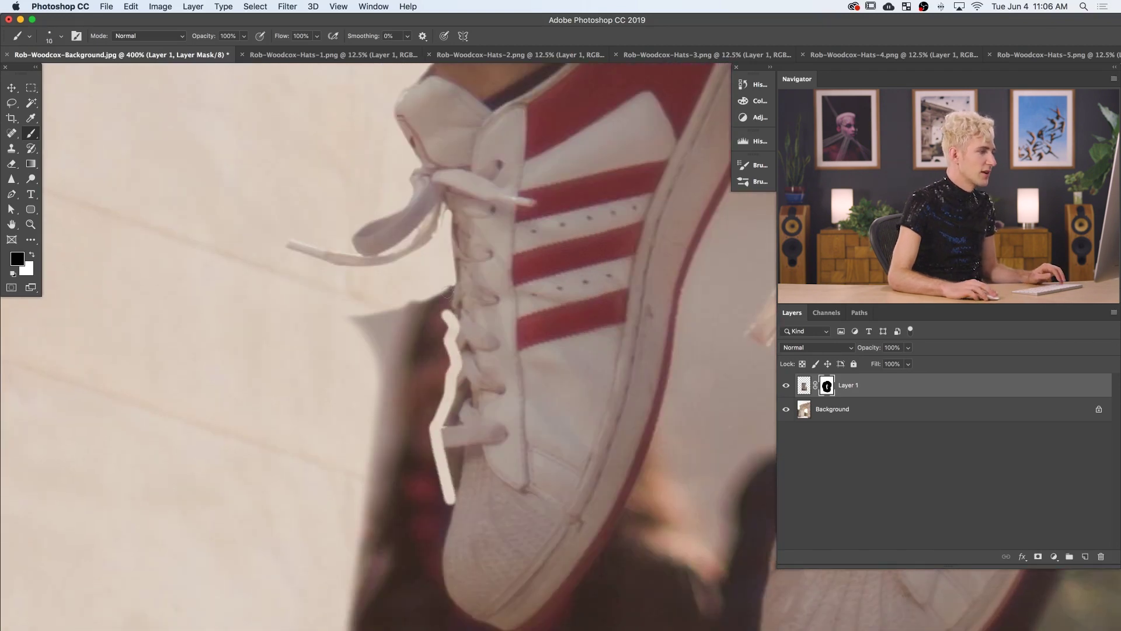
key(bracketleft)
key(bracketleft)
scroll(411, 197, down, 10)
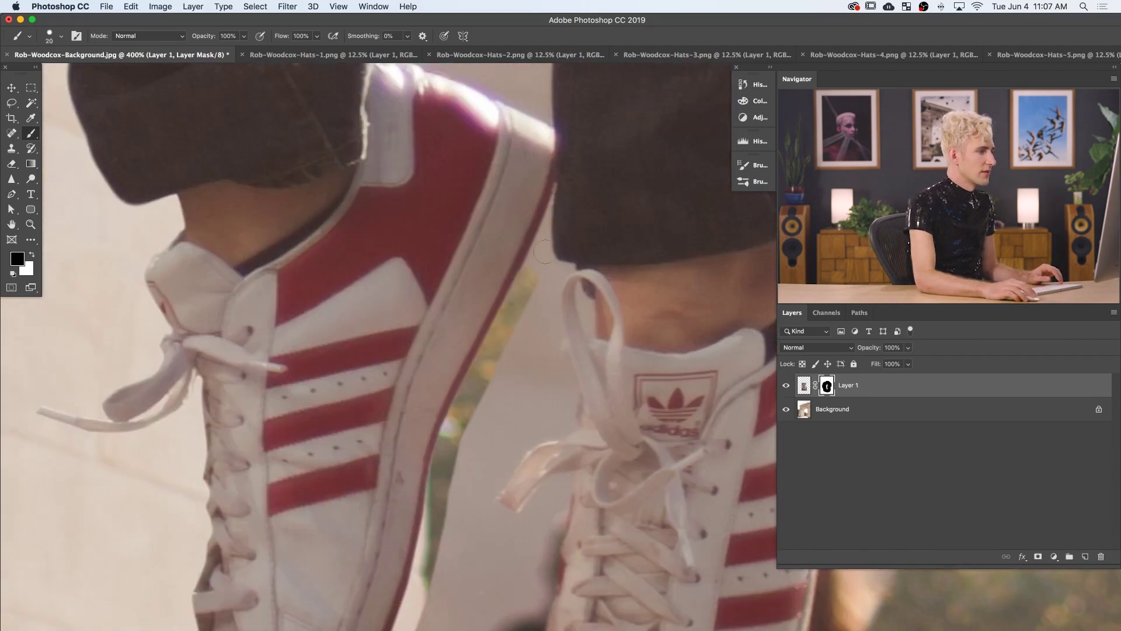
Mask out the halo around the shoelace tip and along the sneaker sole
key(bracketleft)
key(bracketleft)
key(bracketleft)
drag(531, 435, 563, 486)
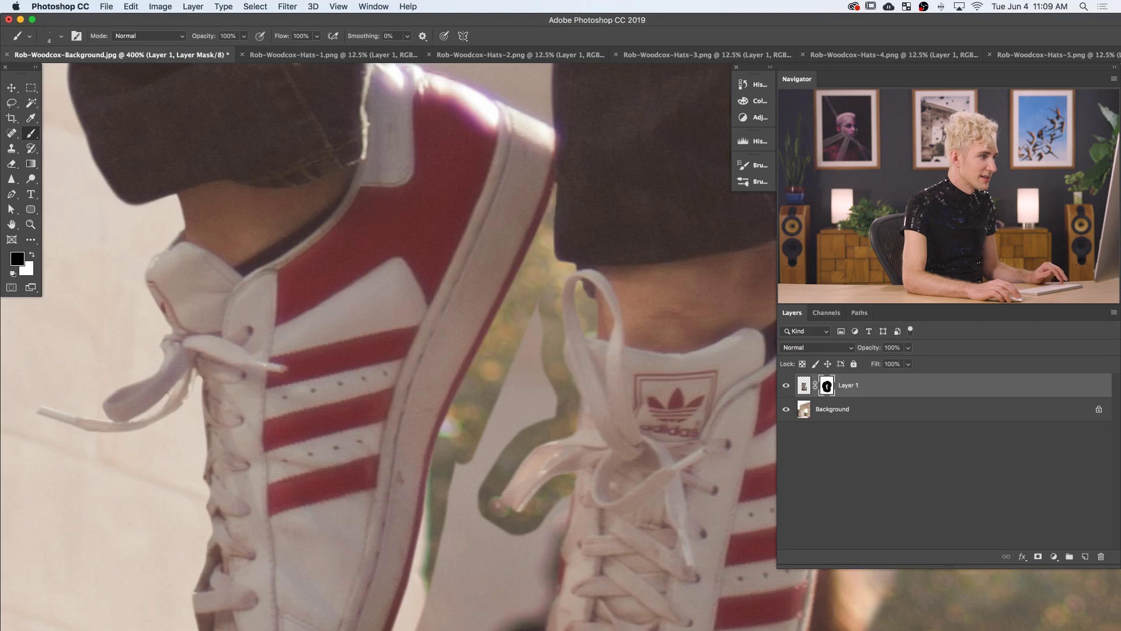
key(bracketright)
key(bracketright)
key(bracketright)
key(bracketright)
key(bracketright)
key(bracketright)
key(bracketright)
key(bracketright)
scroll(410, 291, down, 10)
mouse_move(555, 175)
mouse_down()
mouse_move(503, 526)
mouse_move(428, 535)
mouse_move(610, 234)
mouse_up()
scroll(410, 292, down, 3)
scroll(410, 292, up, 10)
At 300%, clean up the mask around the sneakers and beside the trouser legs
key(ctrl+minus)
scroll(411, 291, up, 5)
key(bracketleft)
key(bracketleft)
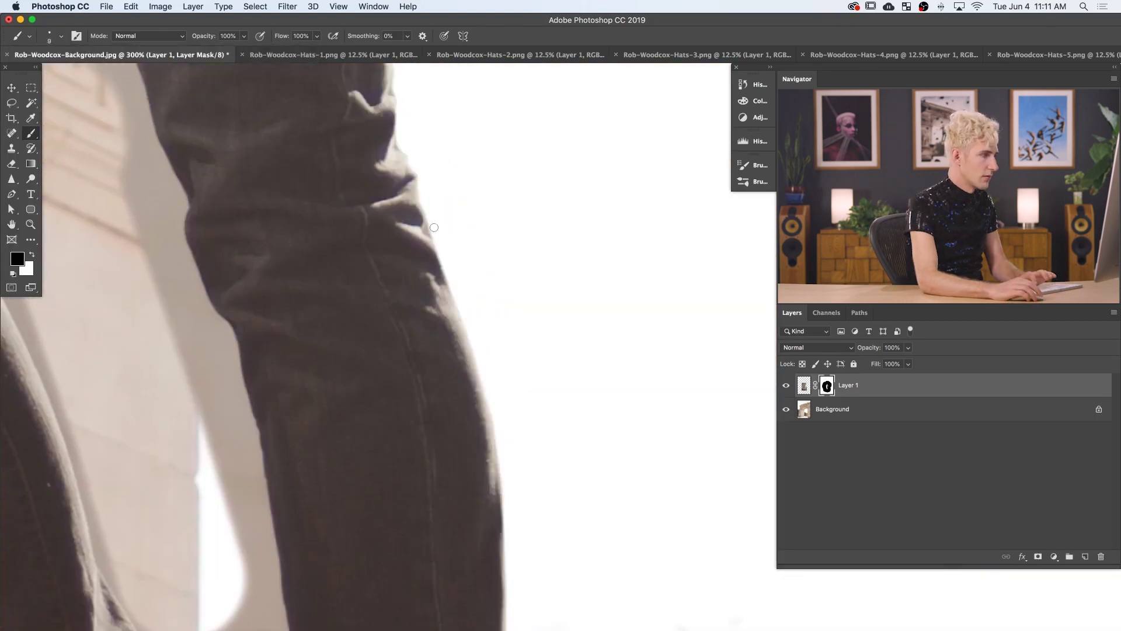
scroll(434, 227, down, 5)
drag(292, 175, 303, 409)
scroll(350, 292, down, 3)
key(bracketright)
key(bracketright)
key(bracketright)
mouse_move(525, 350)
mouse_down()
mouse_move(172, 372)
mouse_move(200, 400)
mouse_up()
scroll(351, 292, up, 8)
Zoom back out to view the whole arch image
key(bracketright)
key(bracketright)
key(bracketright)
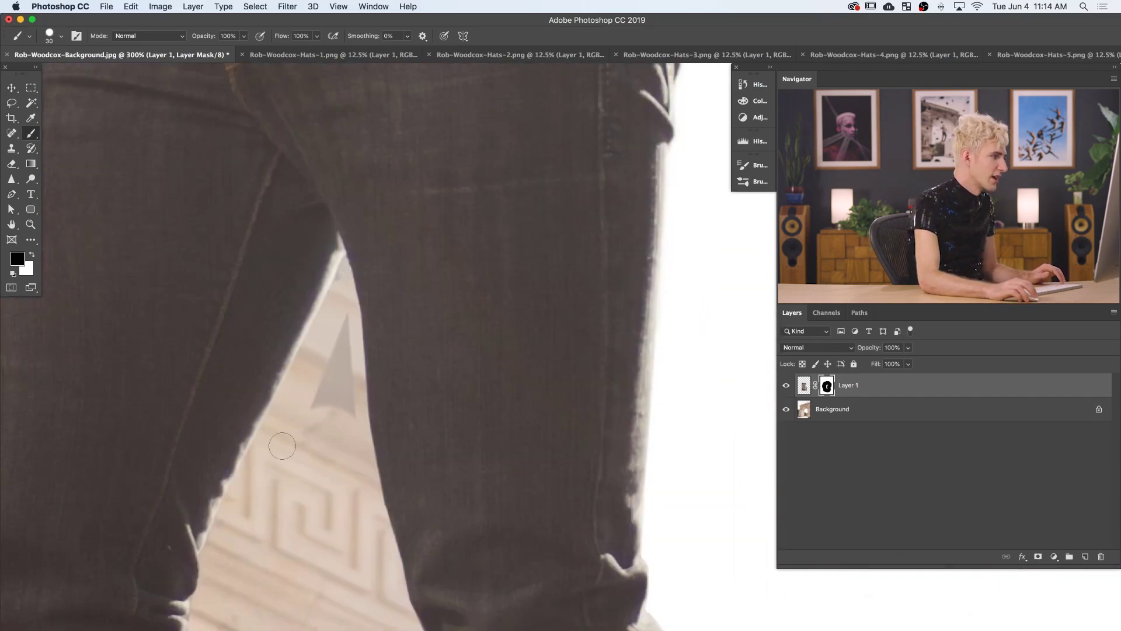
key(ctrl+minus)
key(ctrl+0)
key(bracketleft)
key(bracketleft)
key(bracketleft)
key(bracketleft)
key(bracketleft)
key(bracketleft)
key(bracketleft)
key(bracketleft)
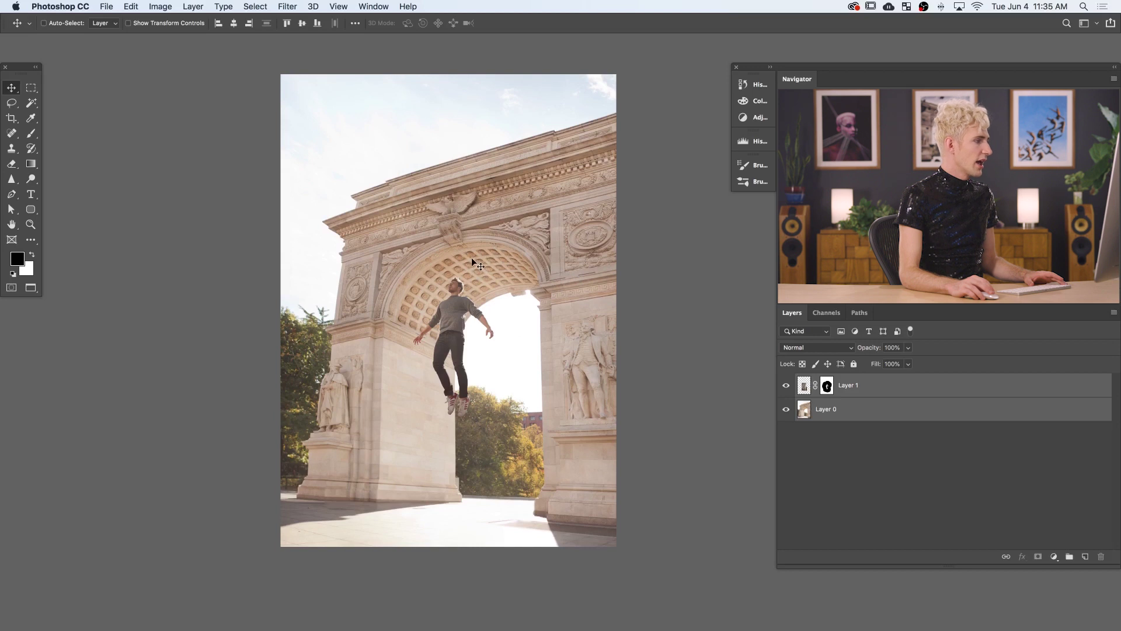
Select the entire image with the Rectangular Marquee and flip it horizontally
click(31, 88)
drag(268, 61, 712, 578)
scroll(672, 292, down, 6)
scroll(664, 274, up, 5)
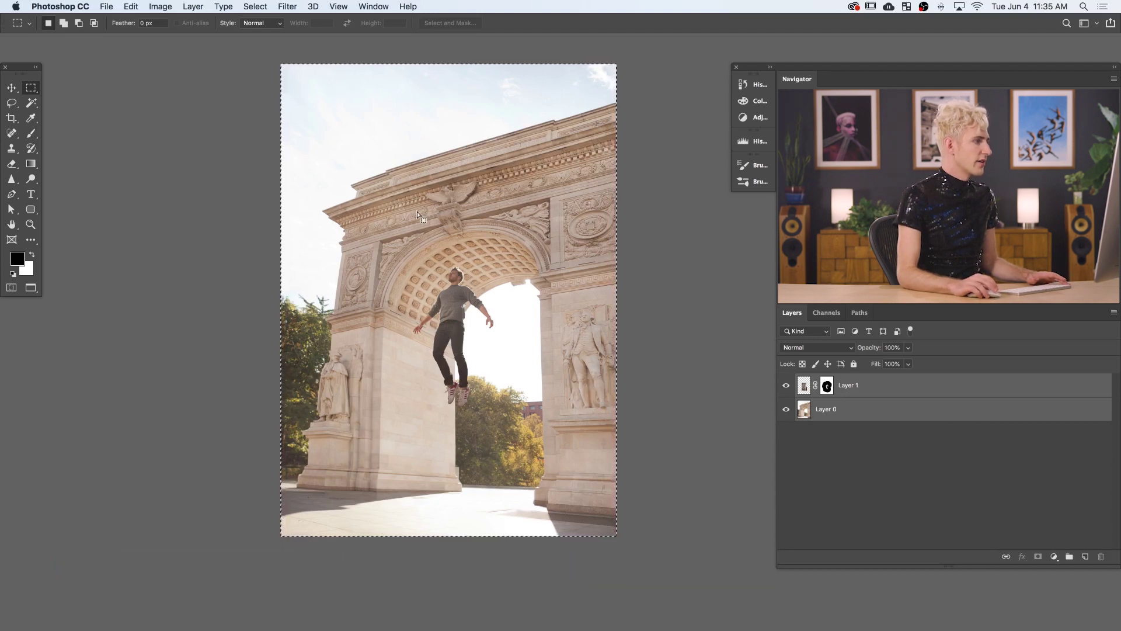
click(132, 6)
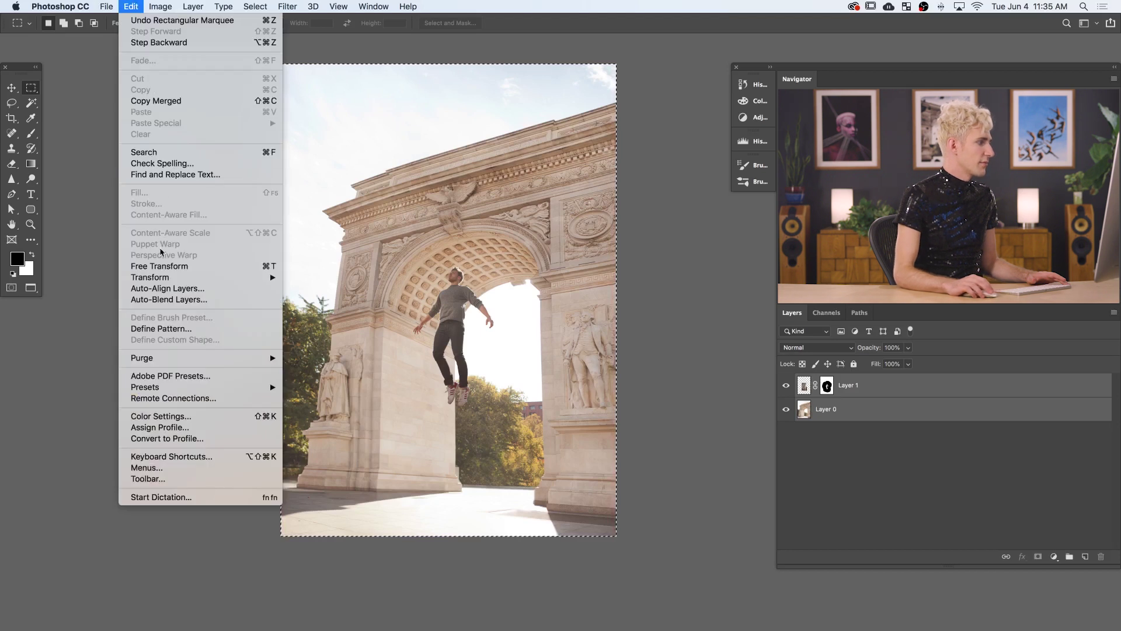
mouse_move(174, 280)
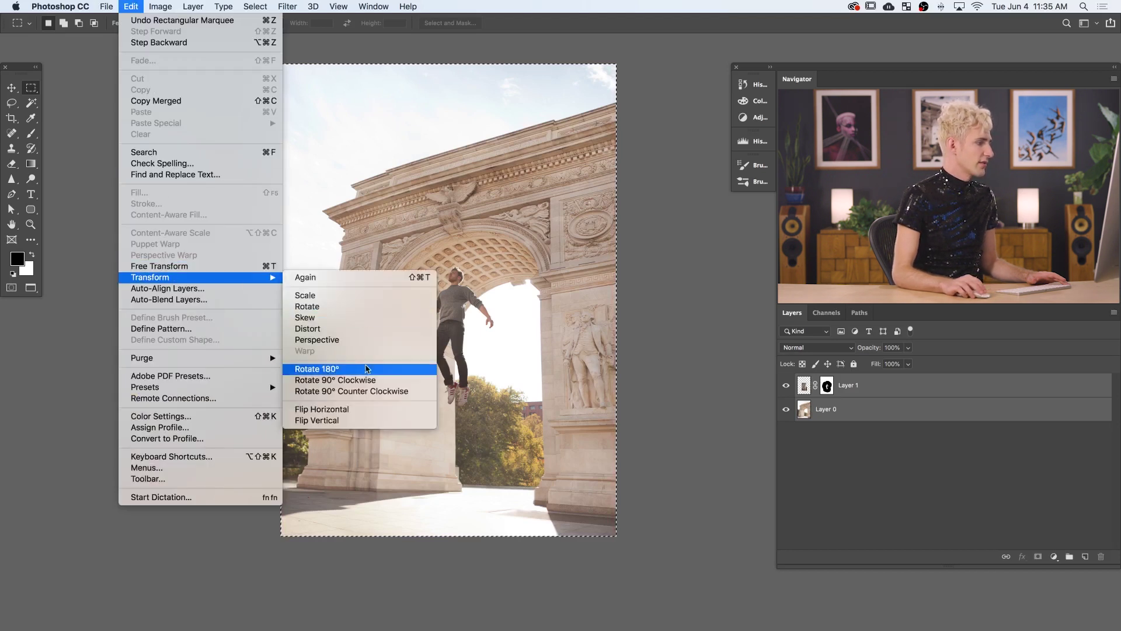
click(365, 410)
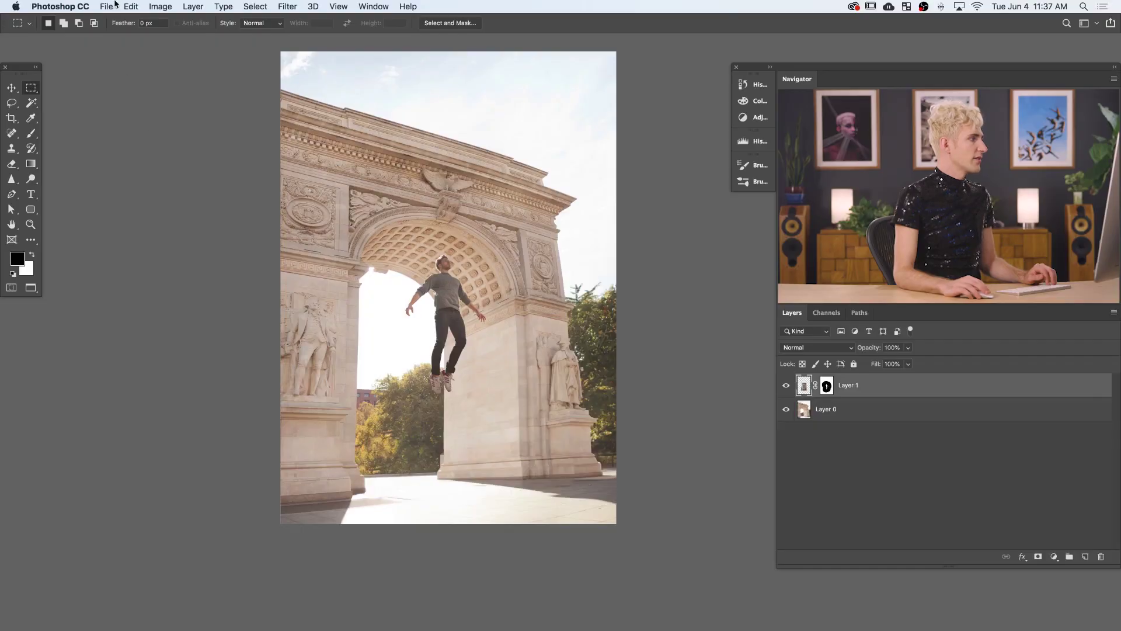
Place Rob-Woodcox-Hats.png into the composite as an embedded layer
click(107, 7)
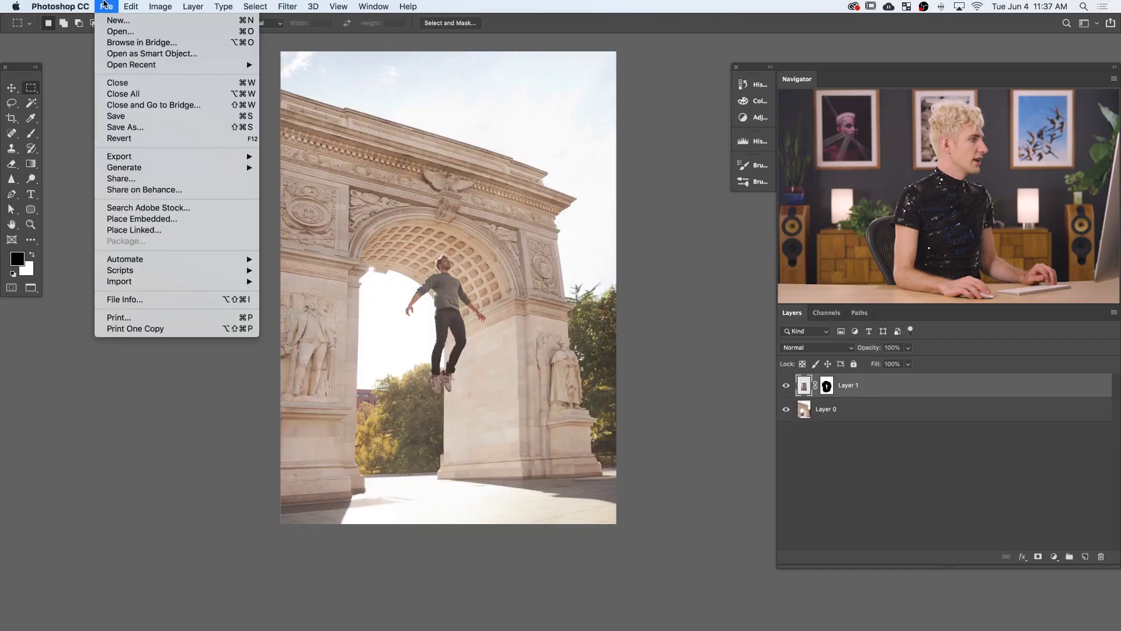
click(150, 221)
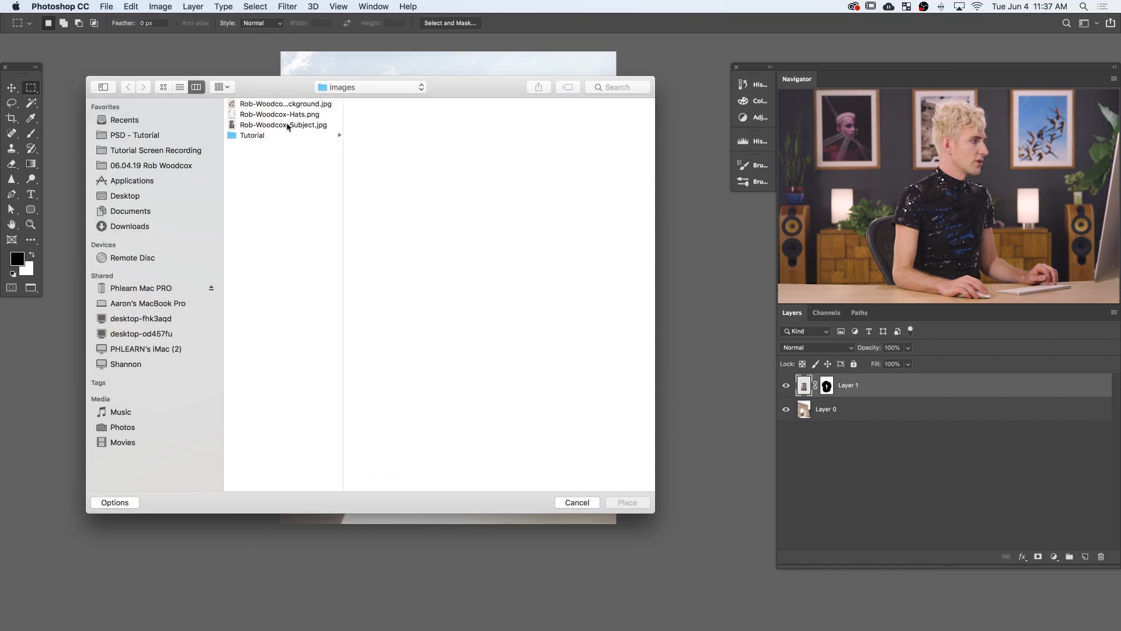
click(286, 115)
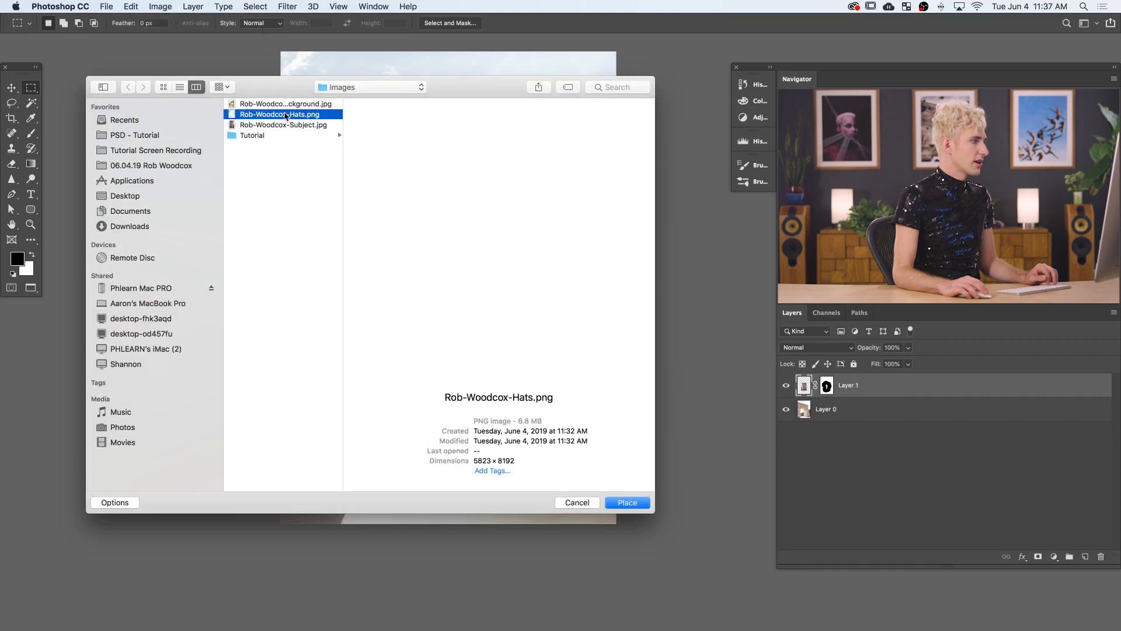
click(627, 502)
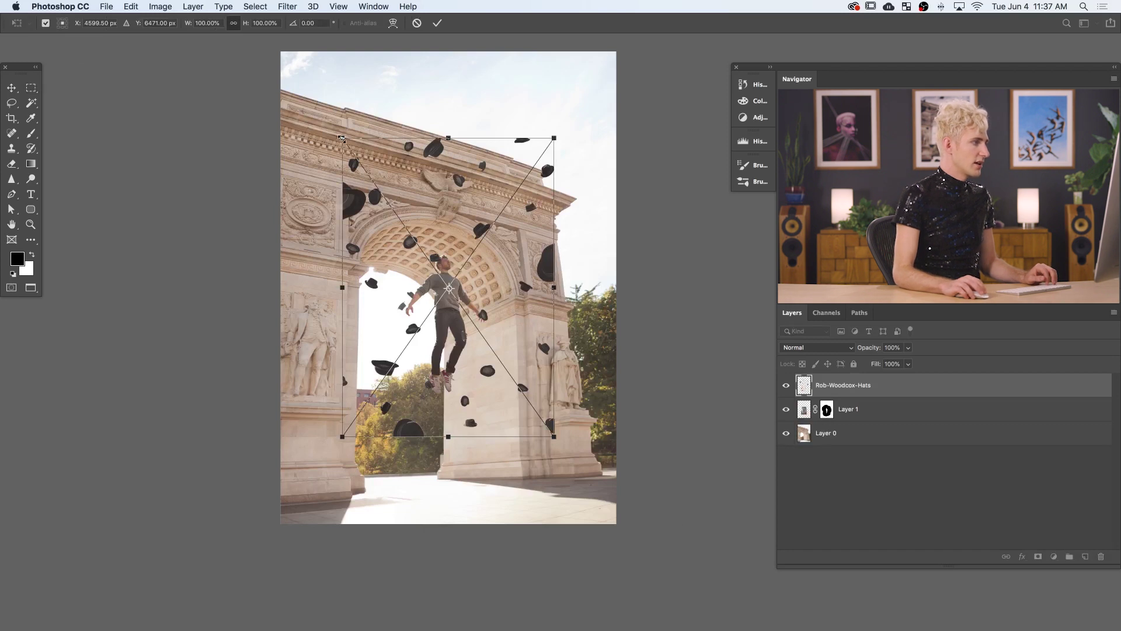
Scale the hats layer up to cover the whole canvas and commit the transform
drag(341, 138, 276, 53)
drag(555, 437, 623, 529)
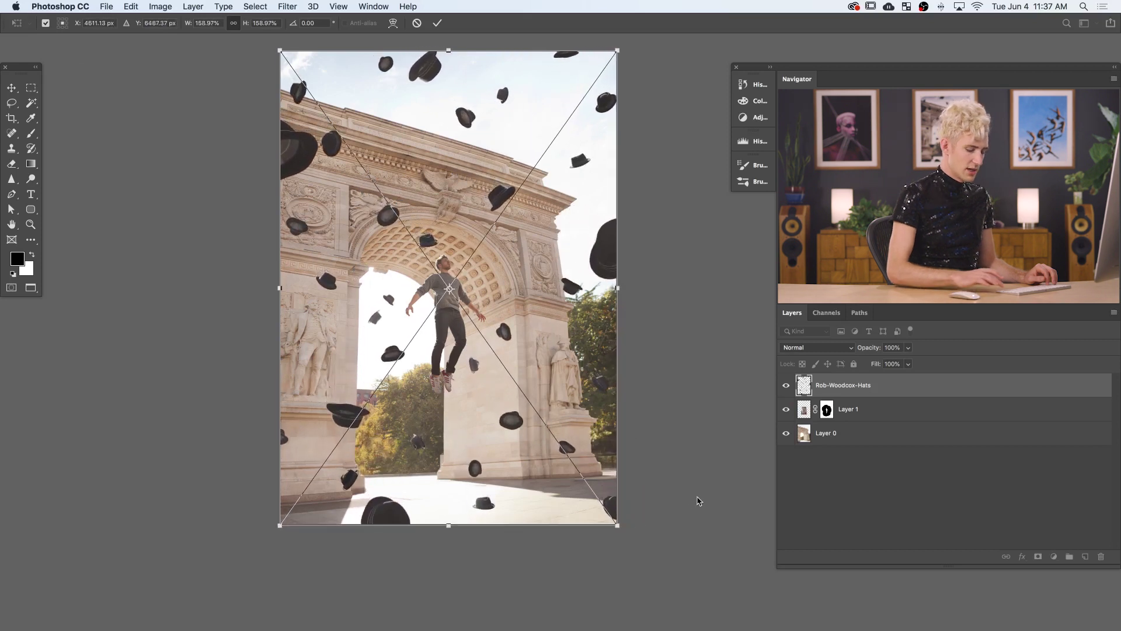
key(Return)
key(m)
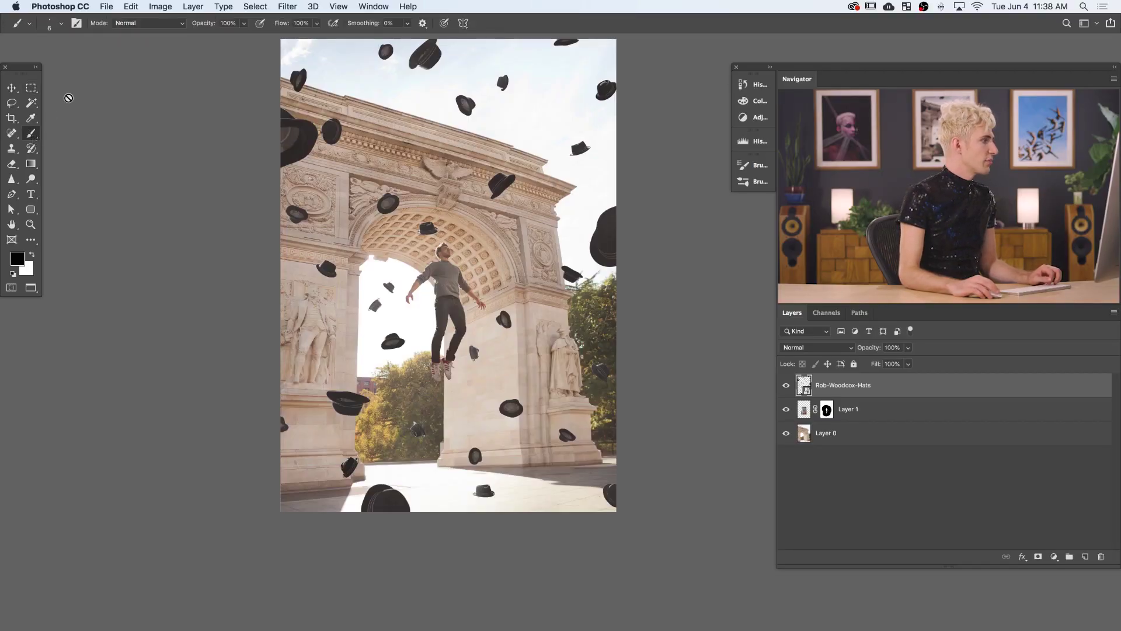
click(17, 259)
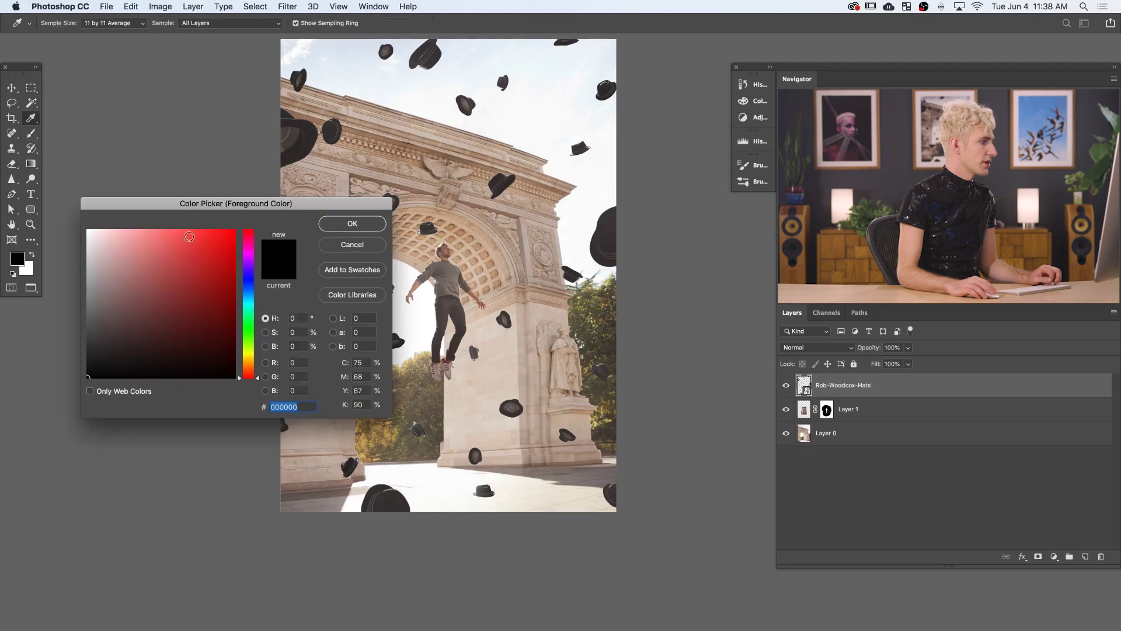
text(ff0000)
click(352, 223)
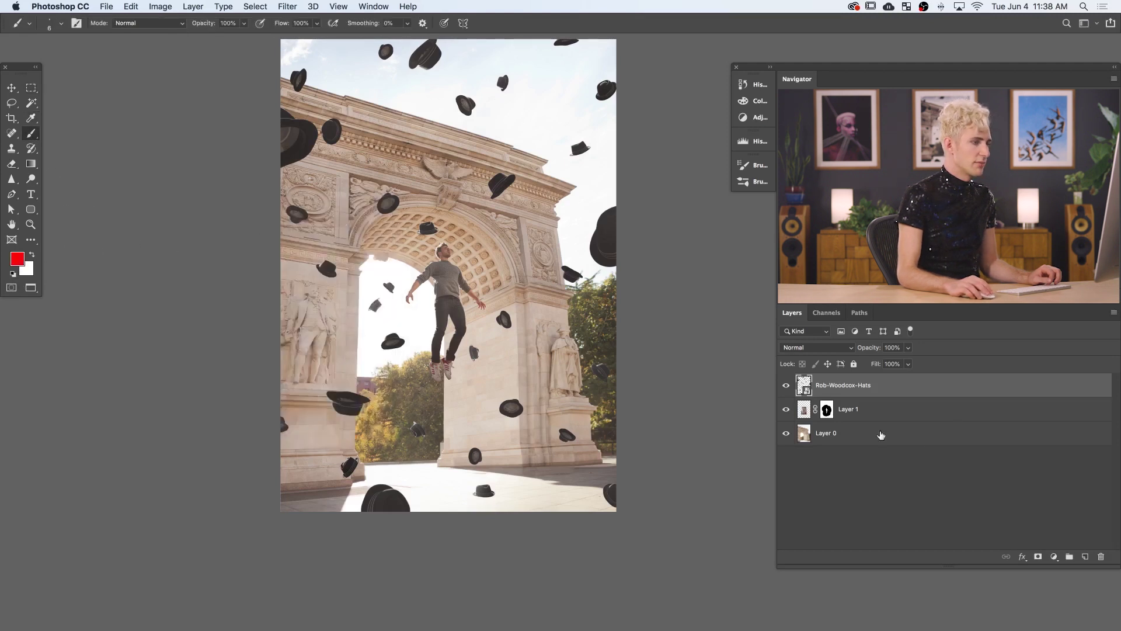
click(858, 432)
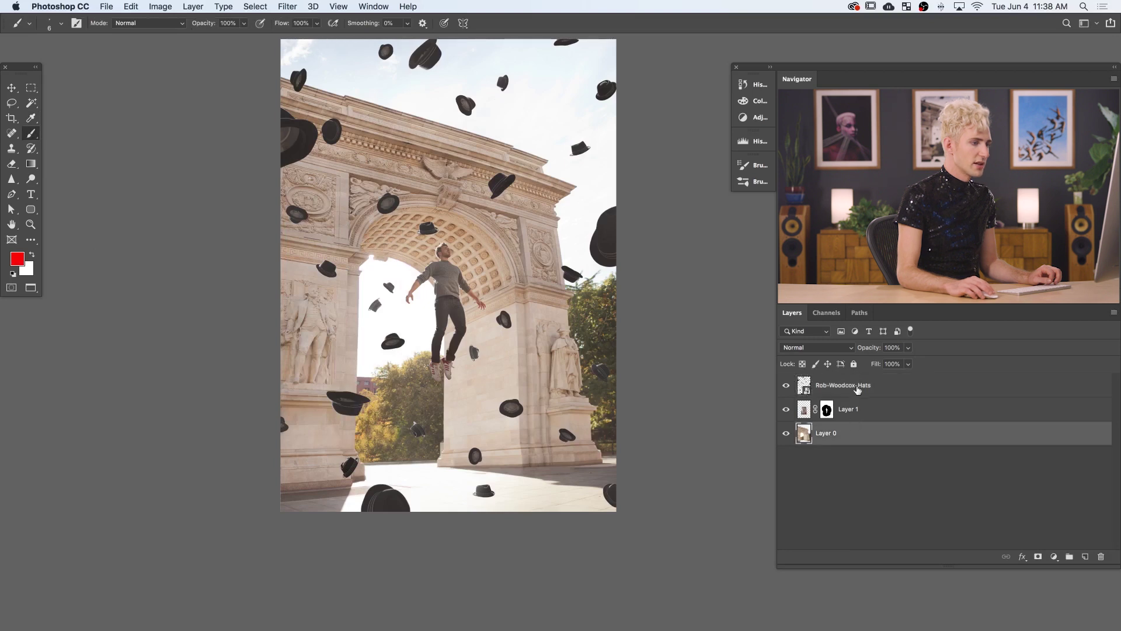
click(858, 386)
click(1085, 557)
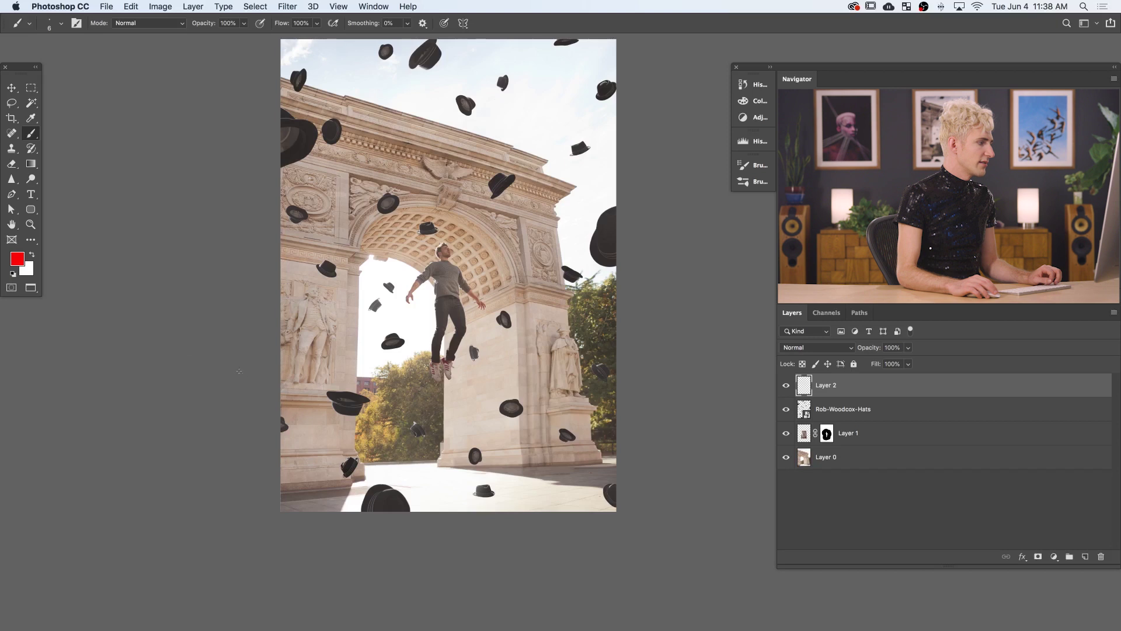
key(bracketleft)
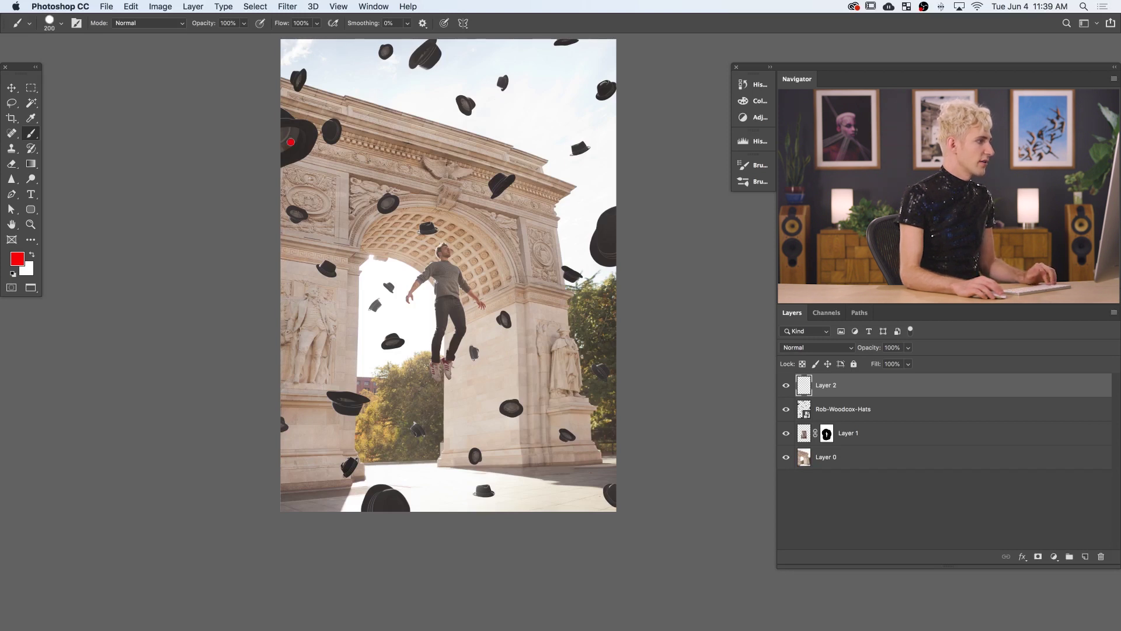
shift+click(385, 502)
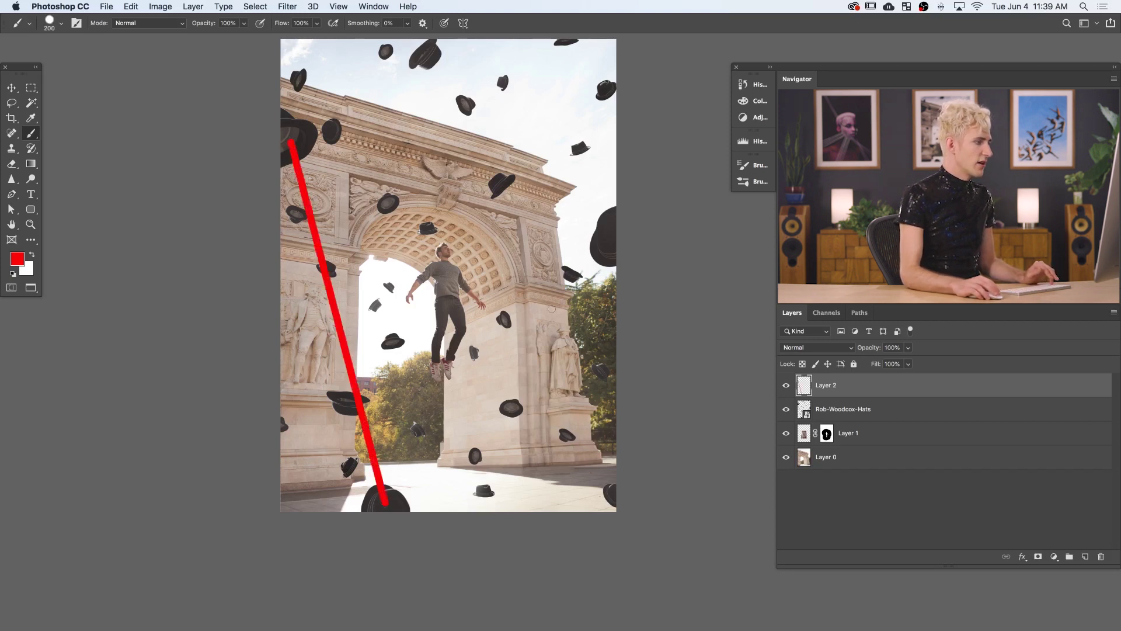
shift+click(616, 235)
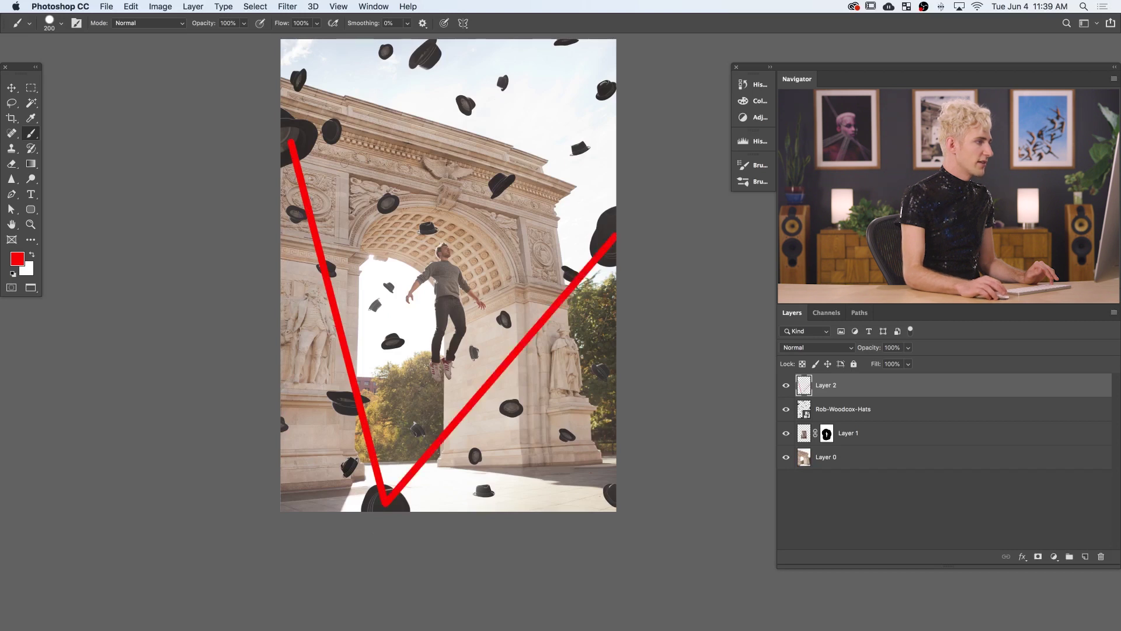
shift+click(296, 135)
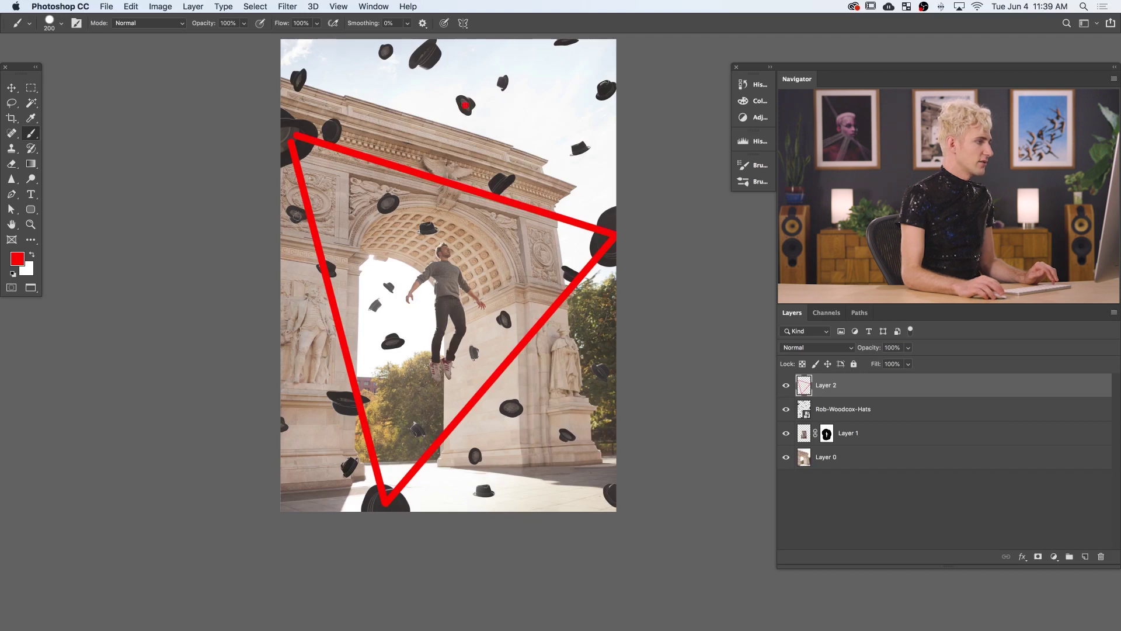
shift+click(296, 218)
shift+click(512, 322)
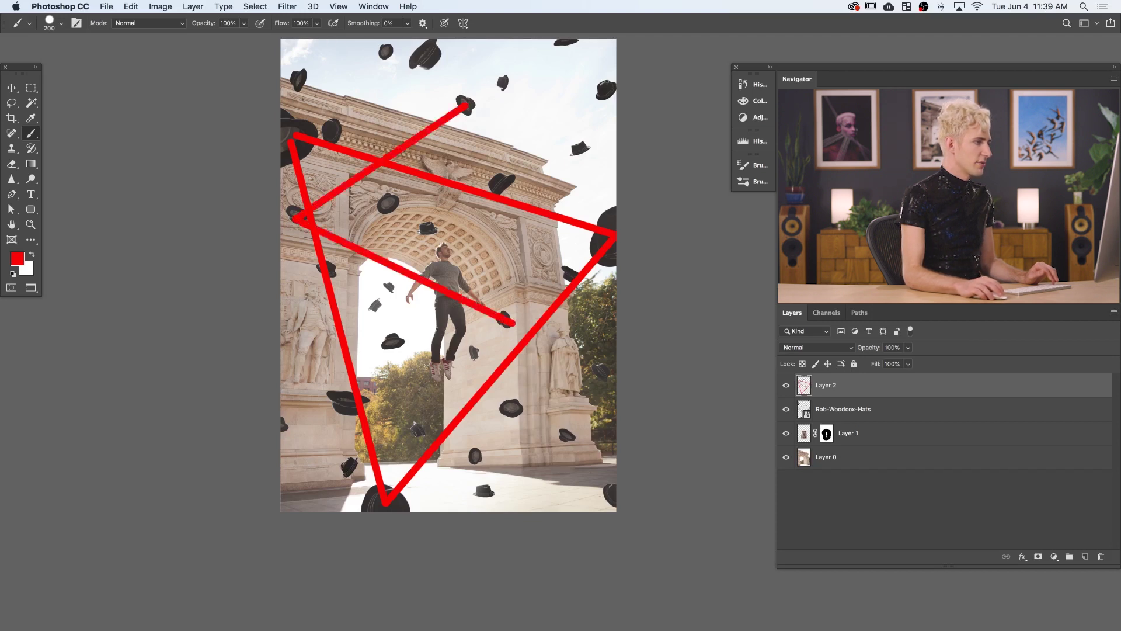
shift+click(467, 105)
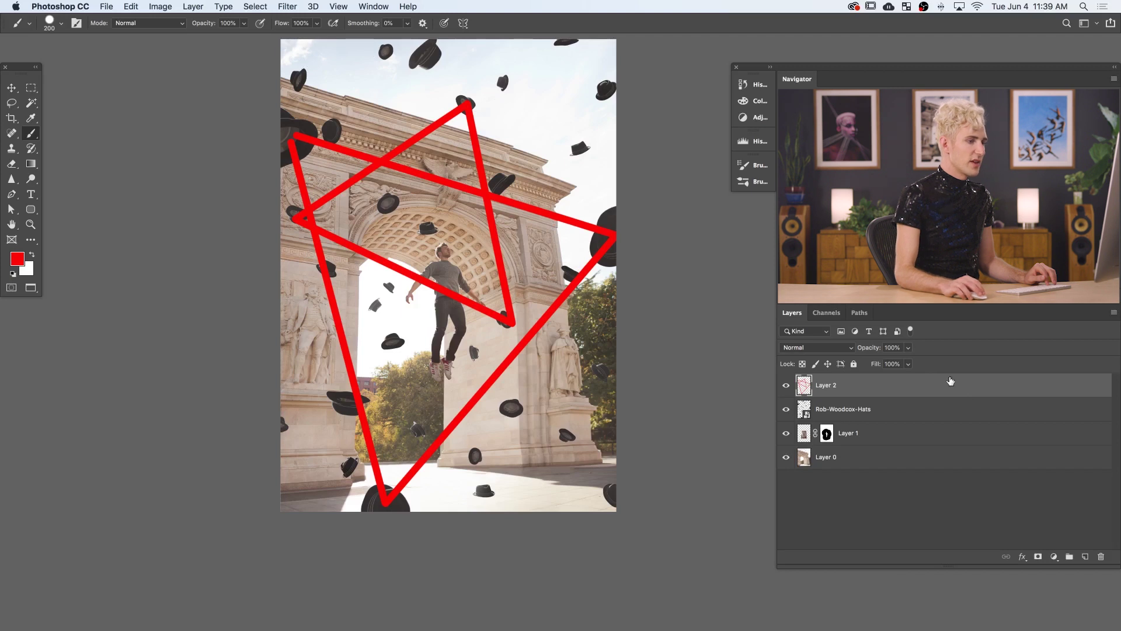
mouse_move(946, 387)
mouse_down()
mouse_move(987, 403)
mouse_move(1060, 508)
mouse_move(1059, 537)
mouse_move(1101, 558)
mouse_up()
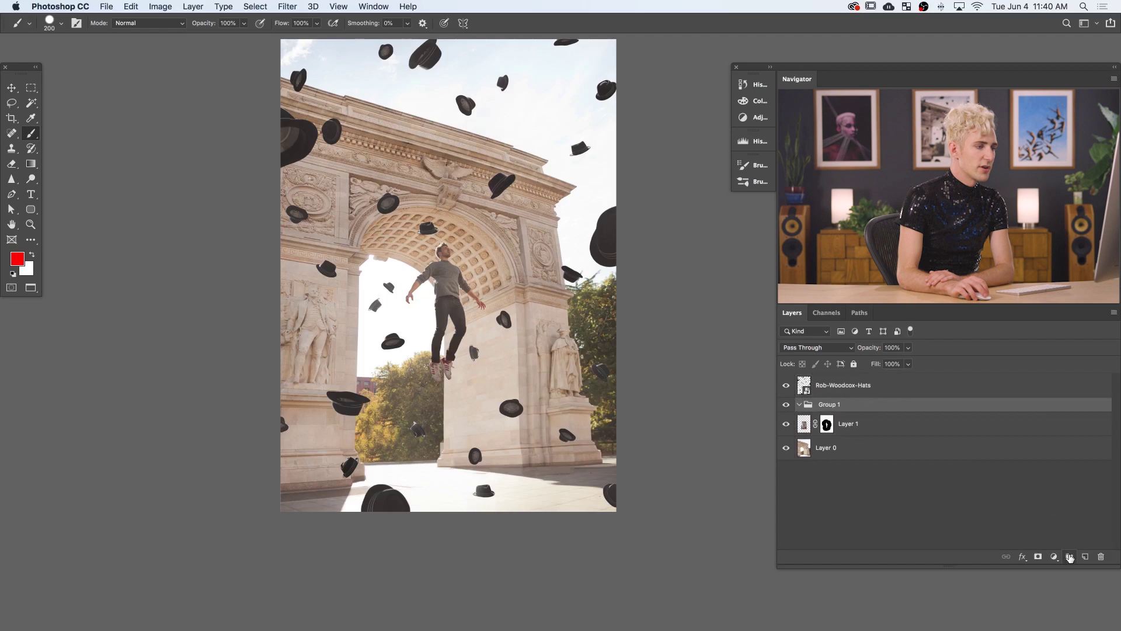
Group Layer 1, name the group Cam and set its blend mode to Normal
drag(896, 433, 885, 404)
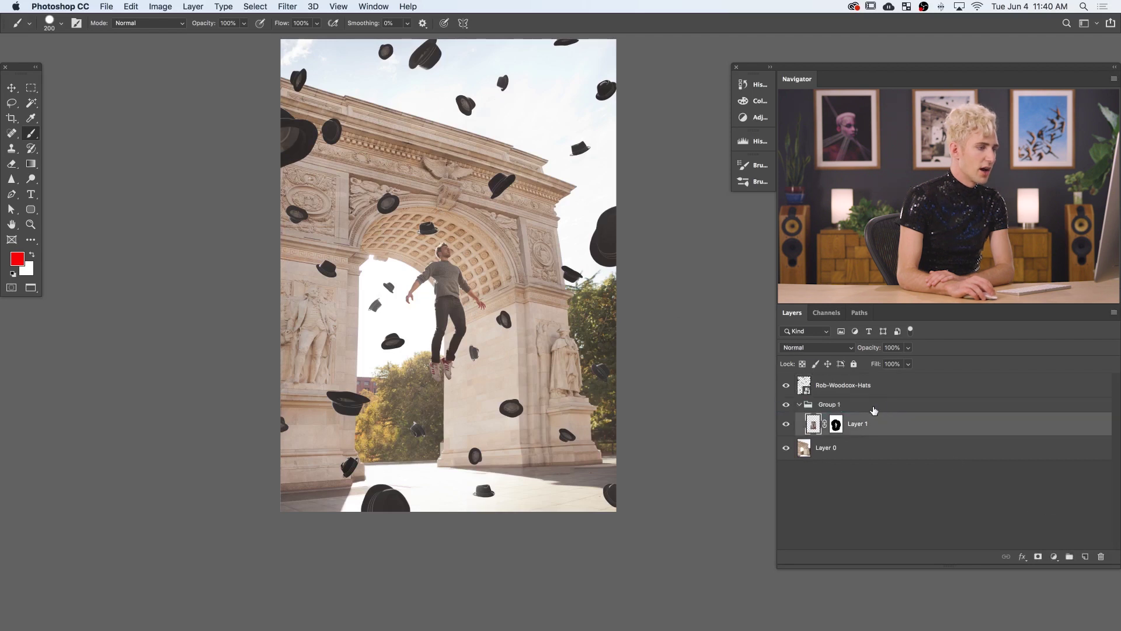
click(855, 409)
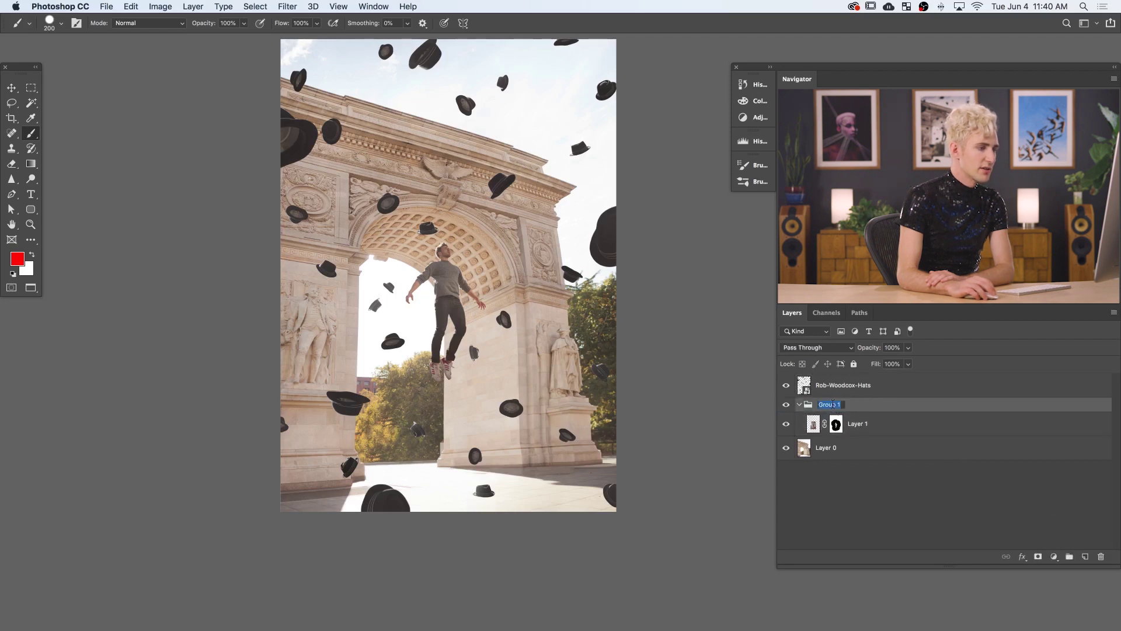
text(Cam)
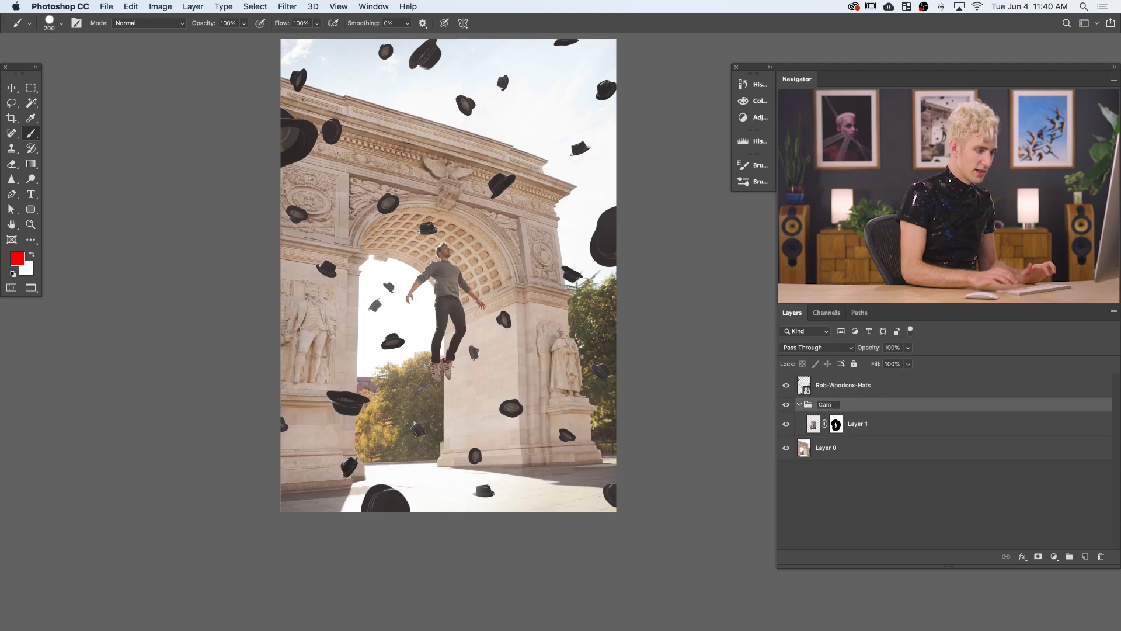
key(Return)
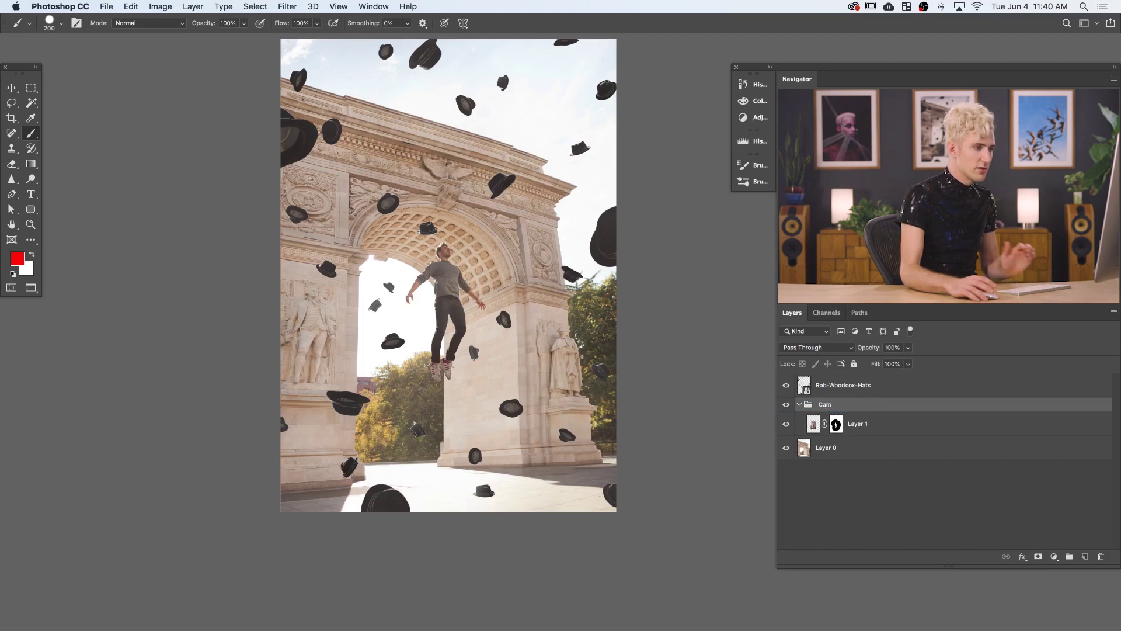
click(830, 350)
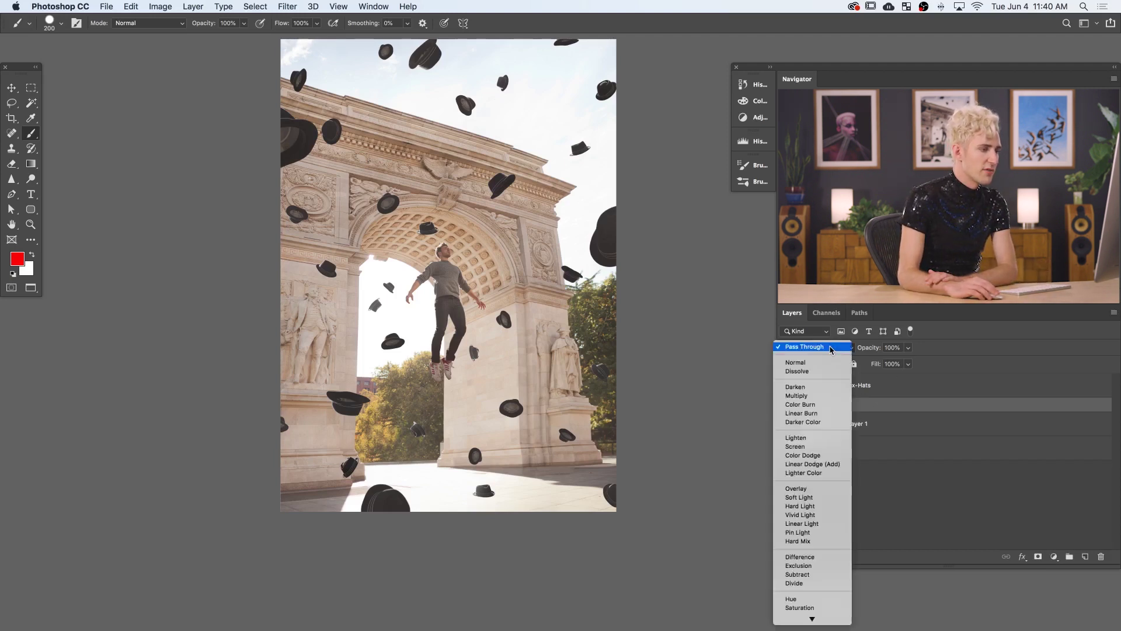
click(813, 360)
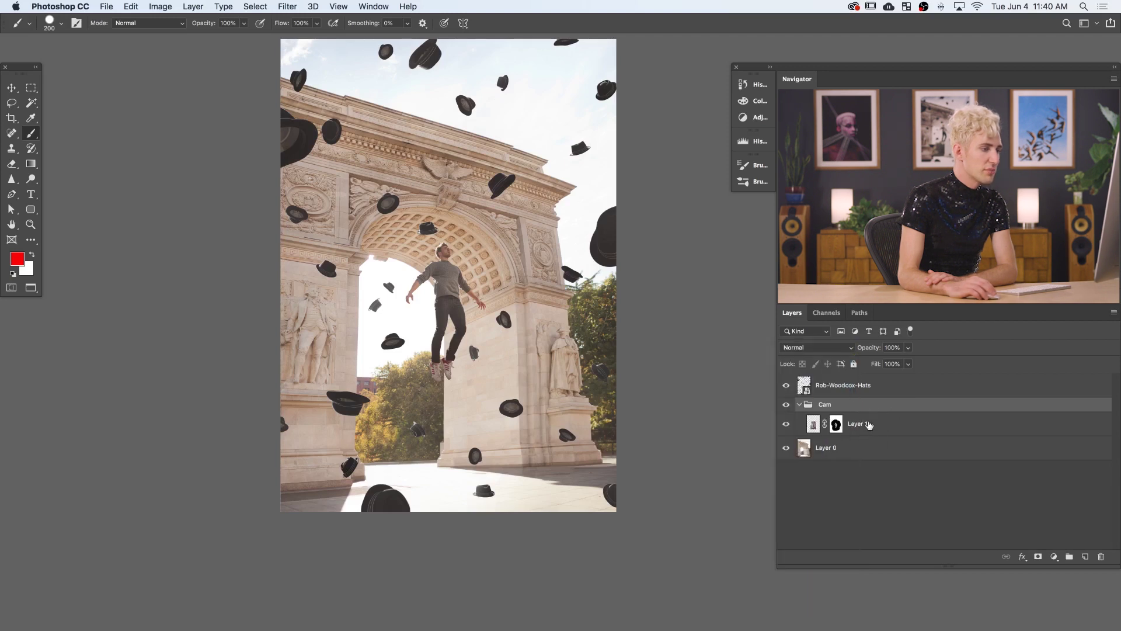
Add a Curves adjustment layer inside the Cam group and test a curve point
click(1054, 556)
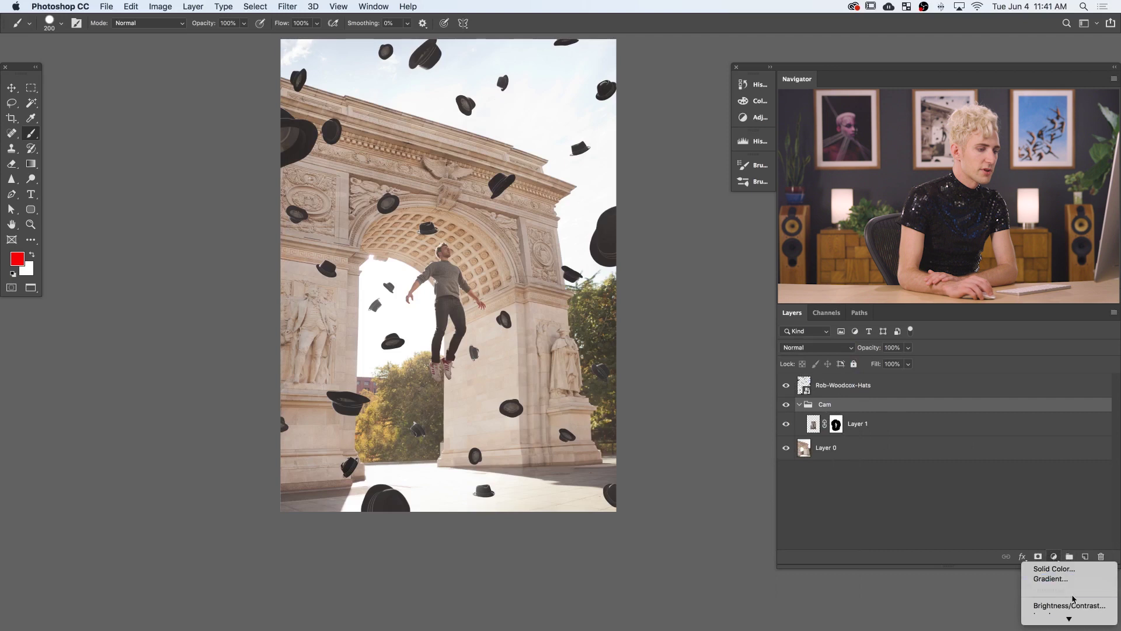
click(1052, 527)
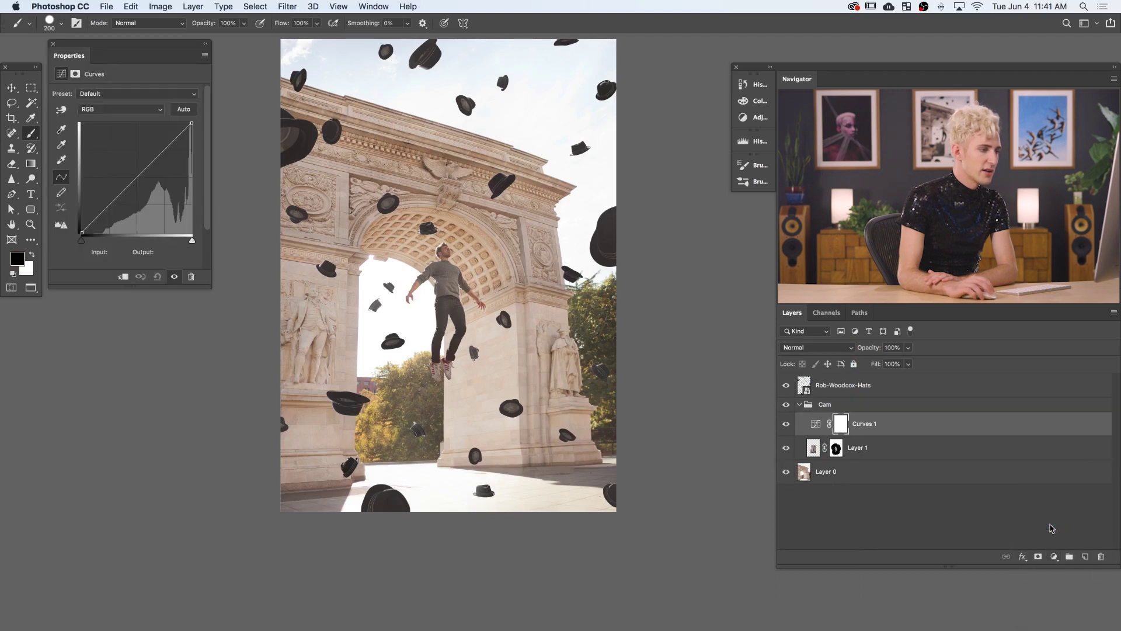
drag(132, 185, 117, 159)
Reset the curve, then add a midtone point and lift the shadow end to brighten
key(BackSpace)
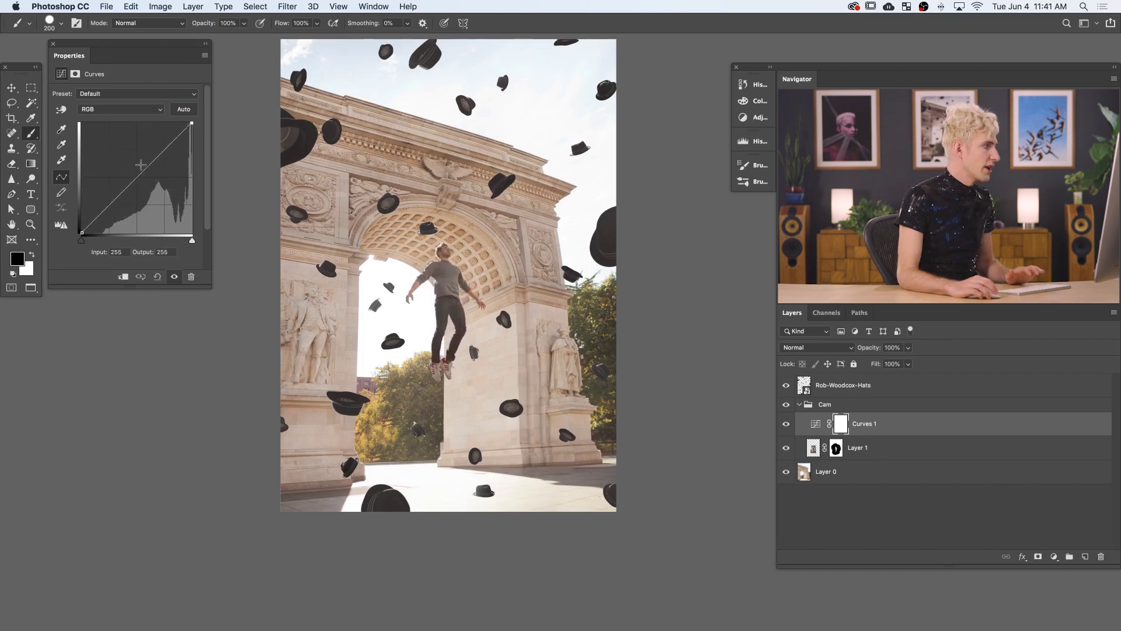
click(141, 163)
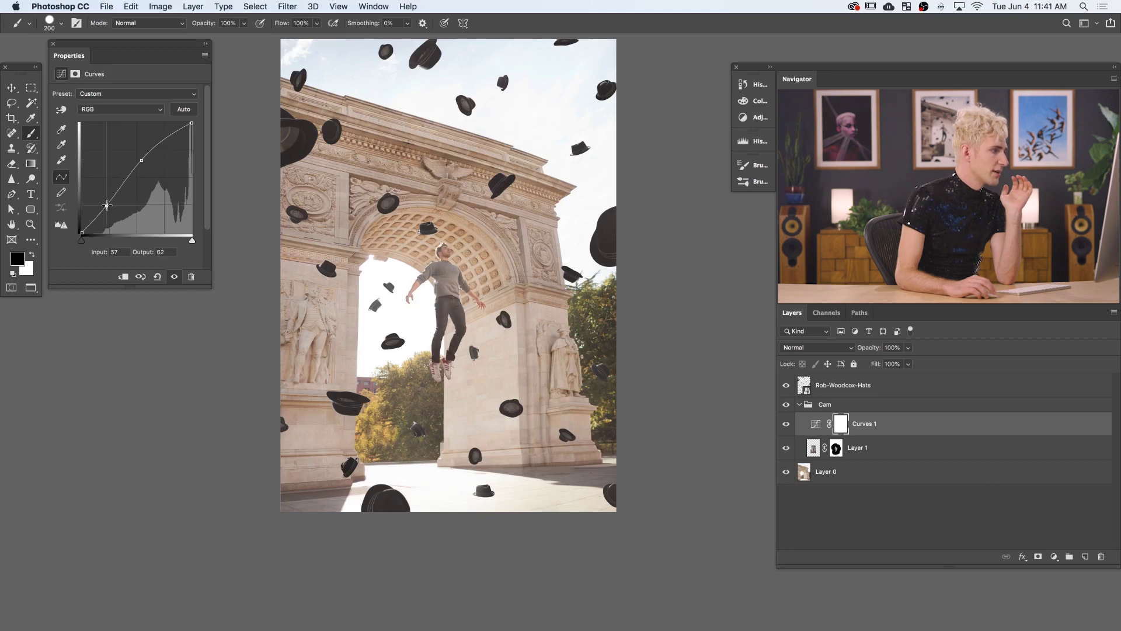
drag(107, 210, 106, 205)
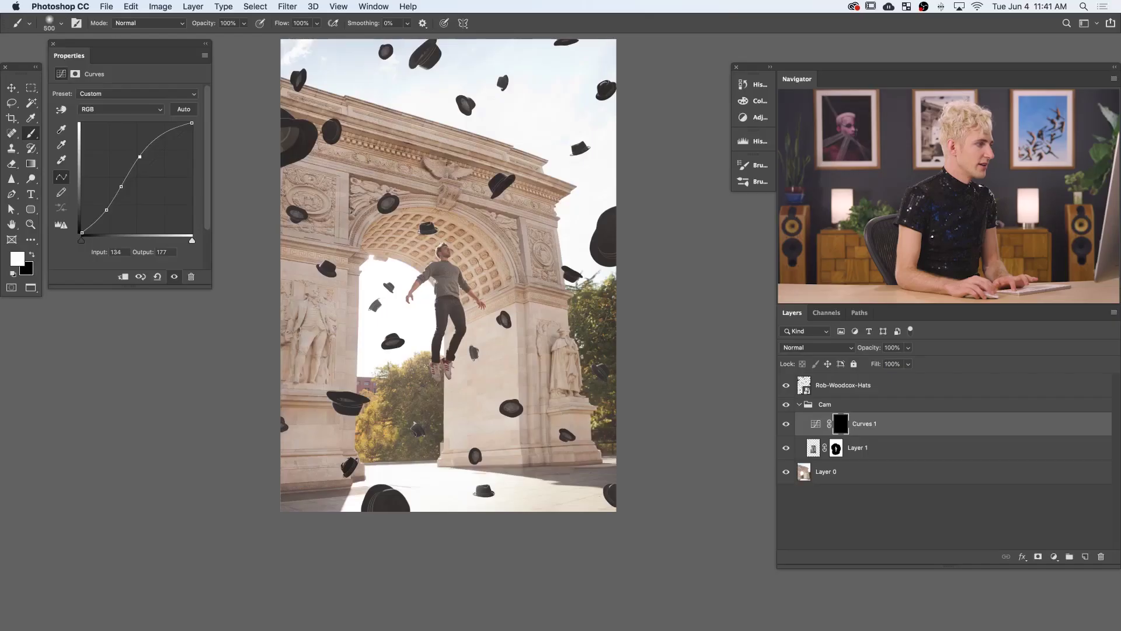
key(bracketright)
key(bracketright)
key(bracketright)
key(bracketright)
key(bracketright)
key(bracketright)
key(bracketright)
key(bracketright)
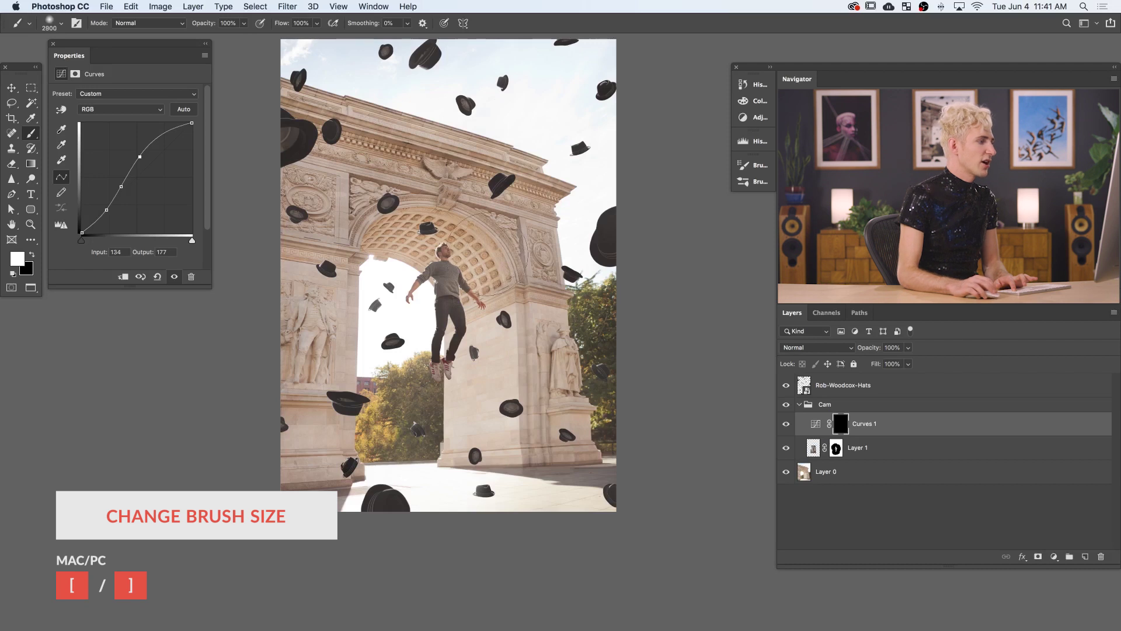
Paint white on the Curves 1 mask around the floating man with a soft brush, then collapse the Cam group
click(450, 261)
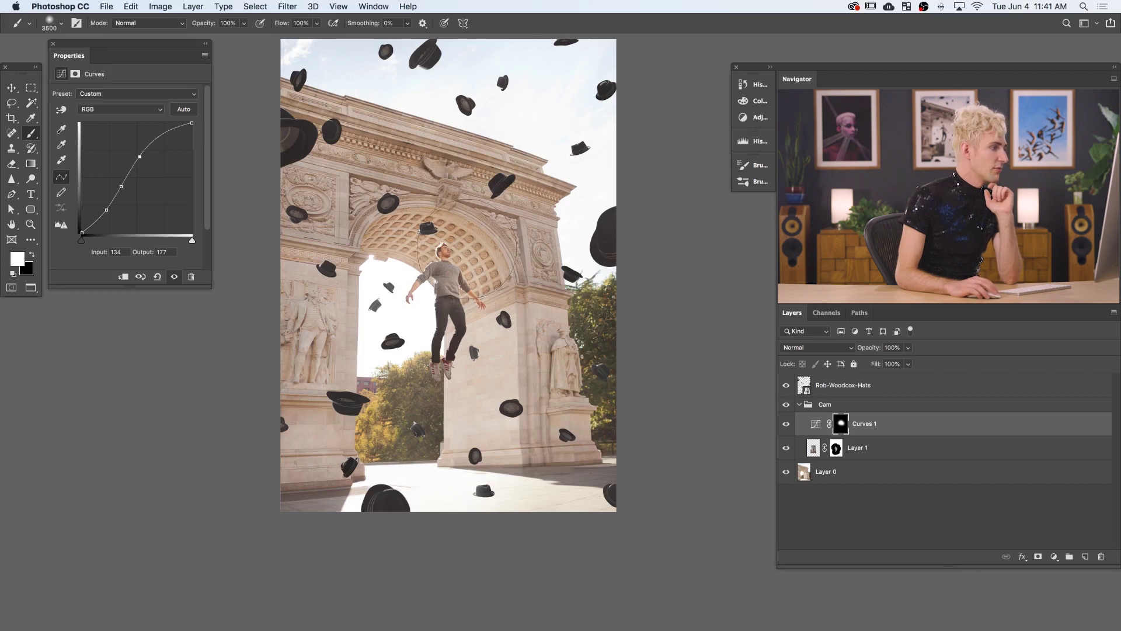
key(bracketleft)
key(bracketleft)
key(bracketleft)
key(bracketleft)
key(bracketleft)
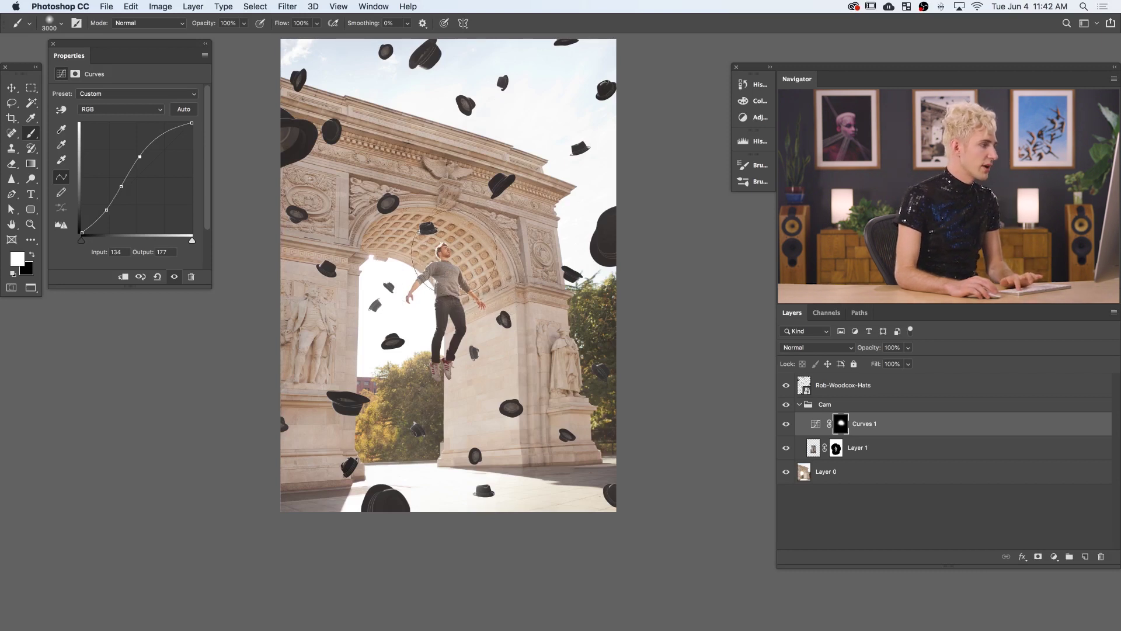
key(bracketleft)
key(bracketleft)
key(bracketleft)
key(bracketleft)
key(bracketleft)
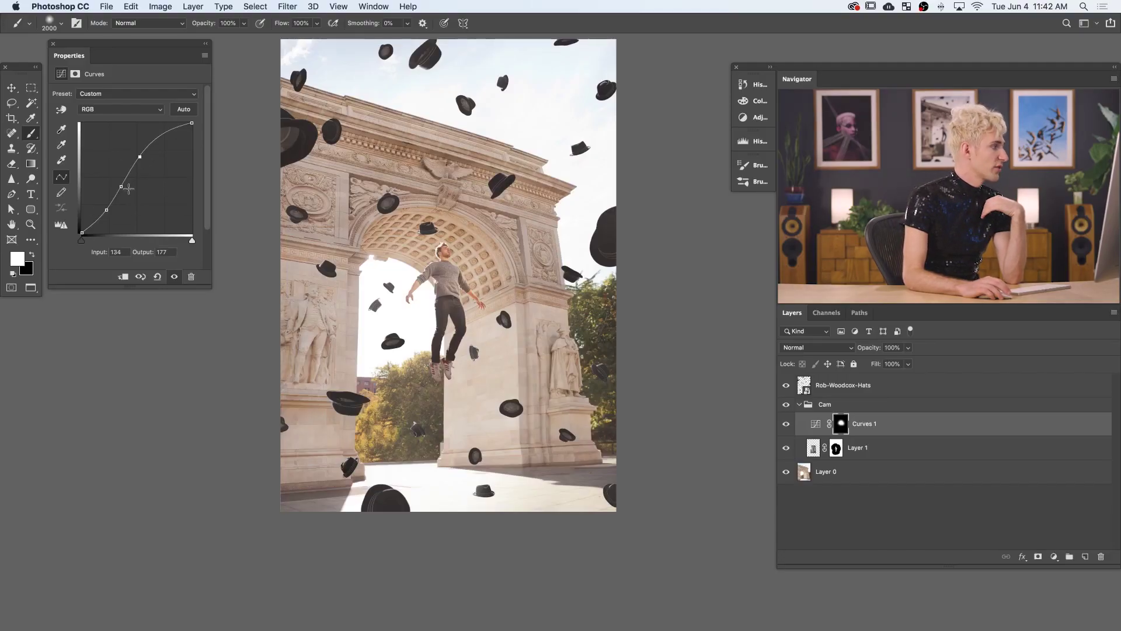
click(799, 404)
Add a Curves 2 adjustment above Layer 0 that raises input 136 to output 174
click(841, 428)
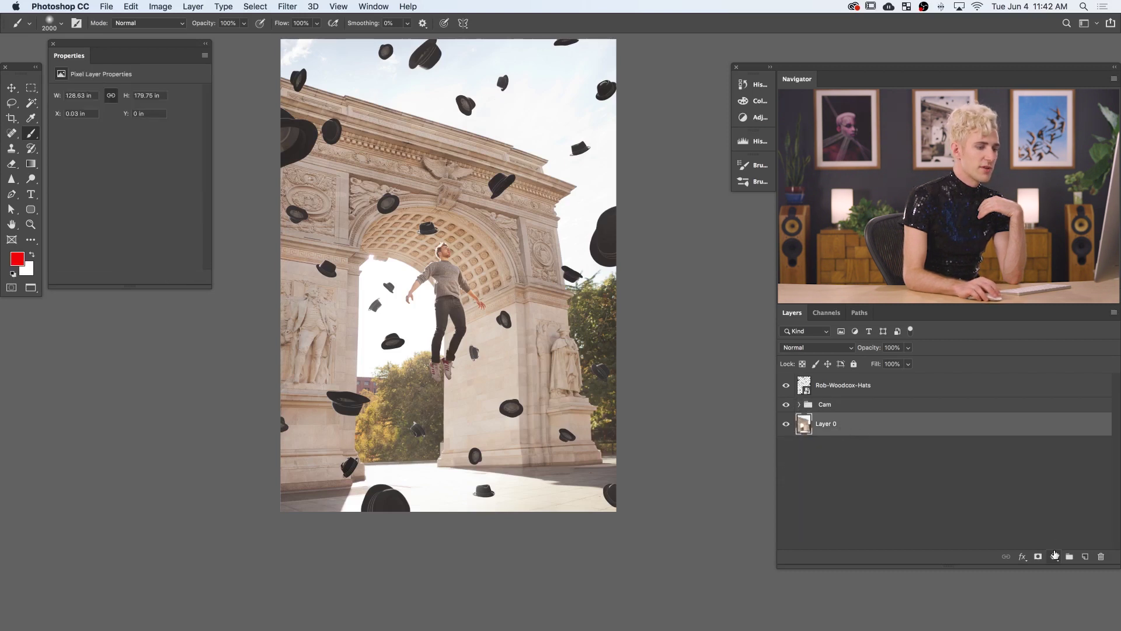
click(1055, 556)
key(Escape)
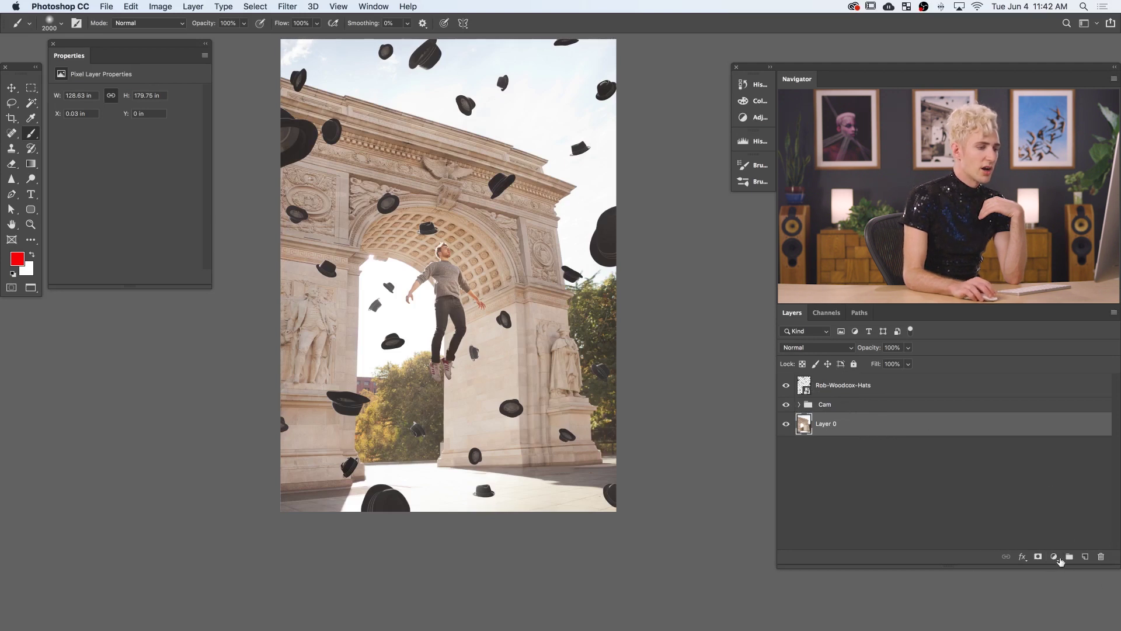
click(1054, 556)
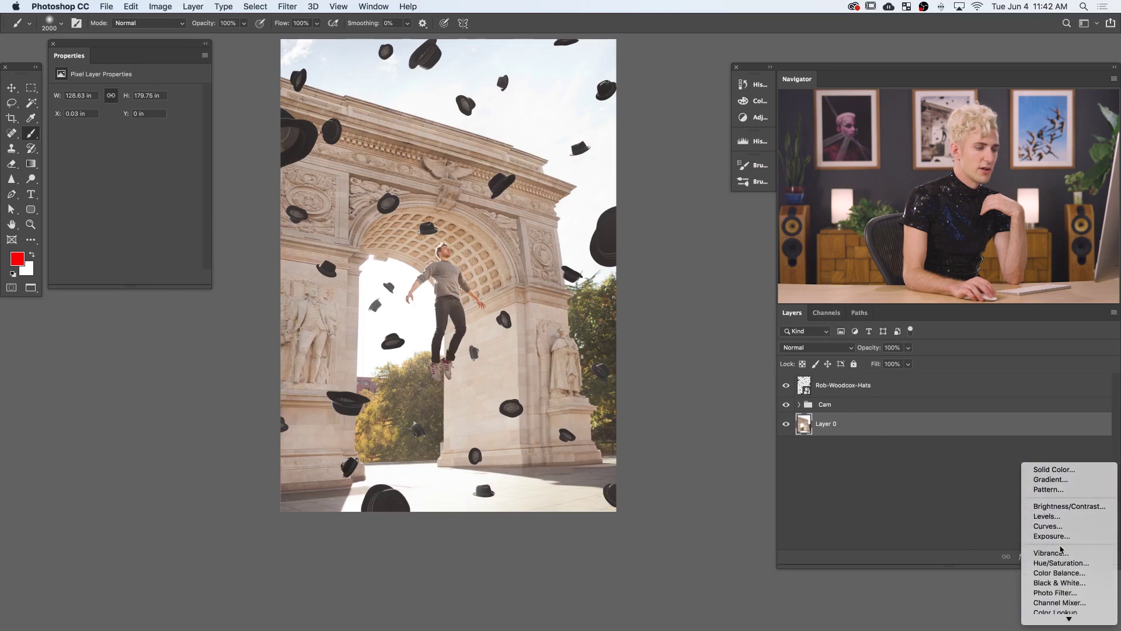
click(1061, 527)
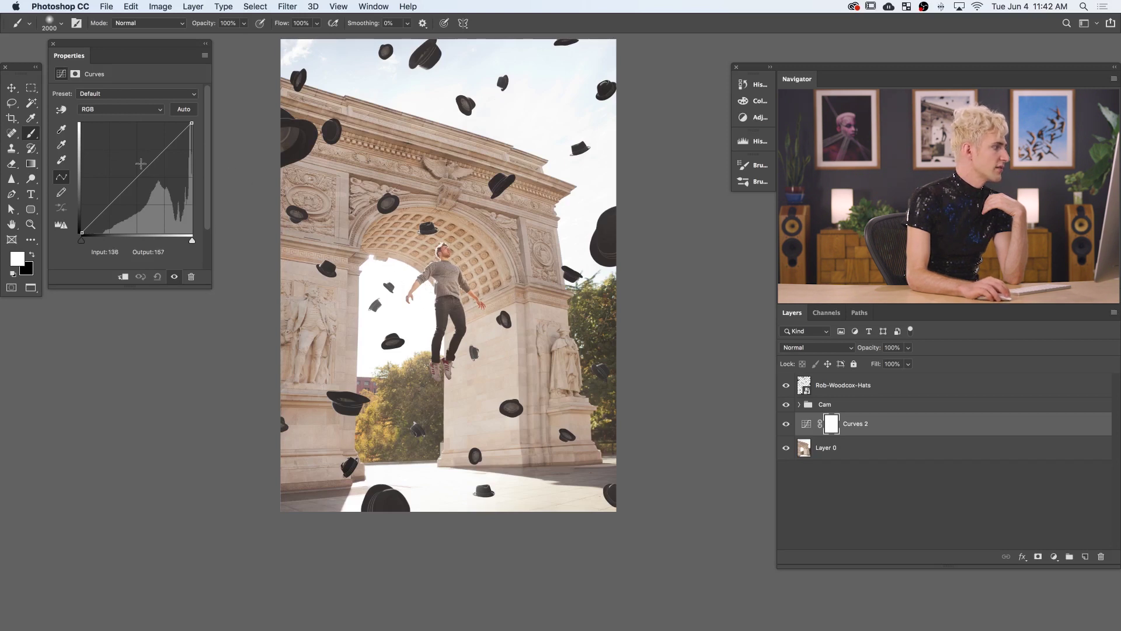
drag(141, 164, 141, 159)
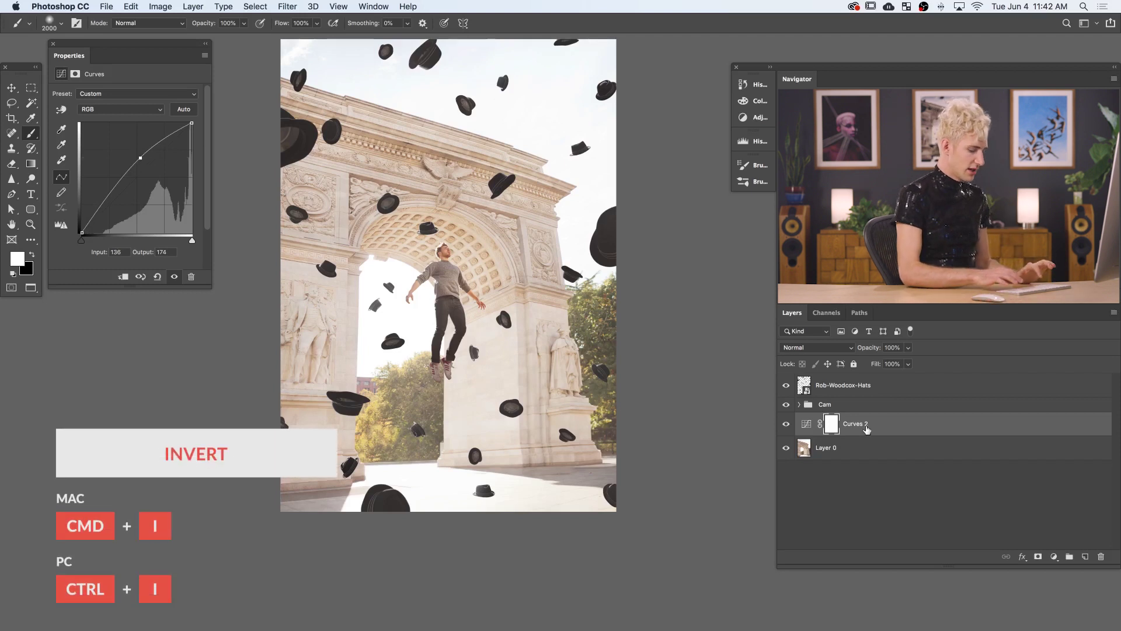
Invert the Curves 2 mask to black and paint a soft white spot over the man with an enlarged brush
key(super+i)
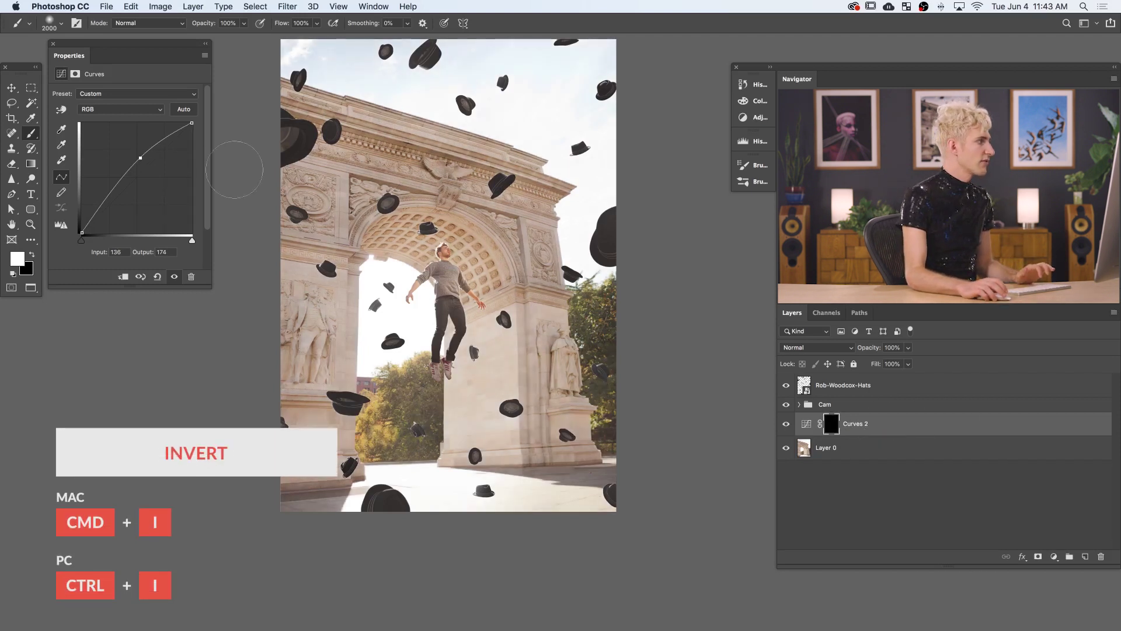
click(60, 24)
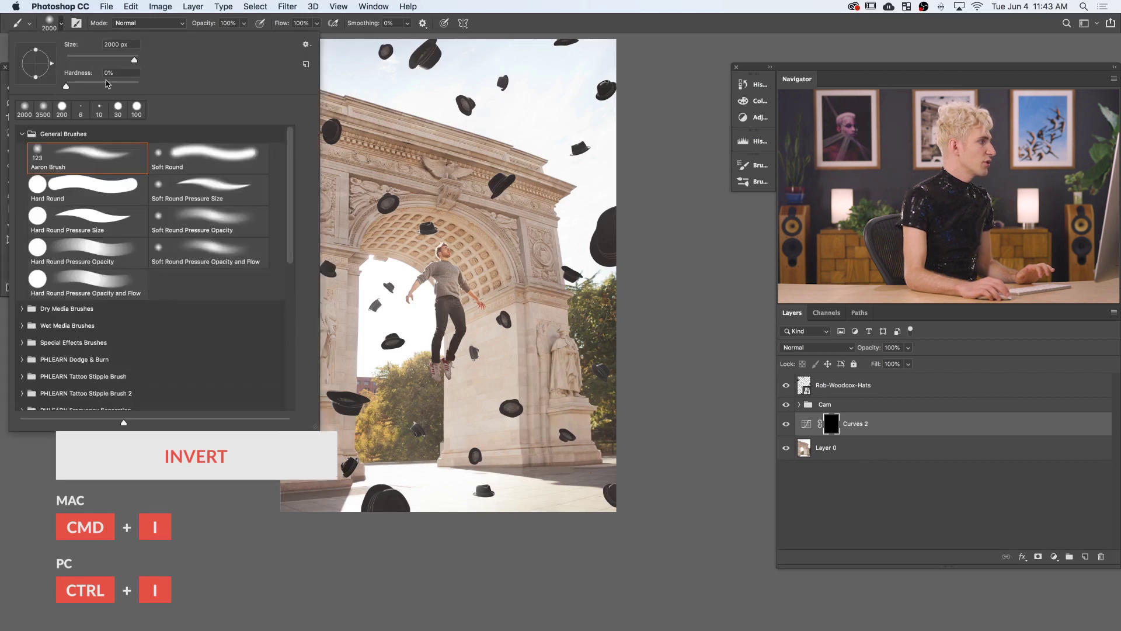
click(62, 25)
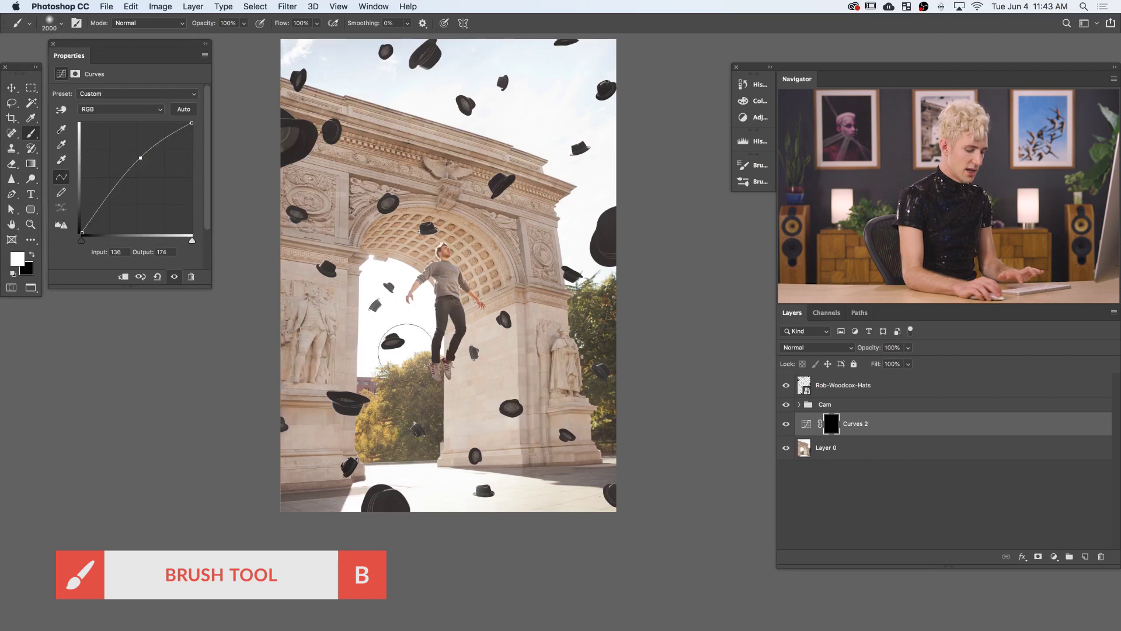
key(bracketright)
key(bracketright)
key(bracketright)
key(bracketright)
key(bracketright)
key(bracketright)
key(bracketright)
key(bracketright)
key(bracketright)
key(bracketright)
key(bracketright)
key(bracketright)
key(bracketright)
key(bracketright)
key(bracketright)
key(bracketright)
key(bracketright)
key(bracketright)
key(bracketright)
key(bracketright)
key(bracketright)
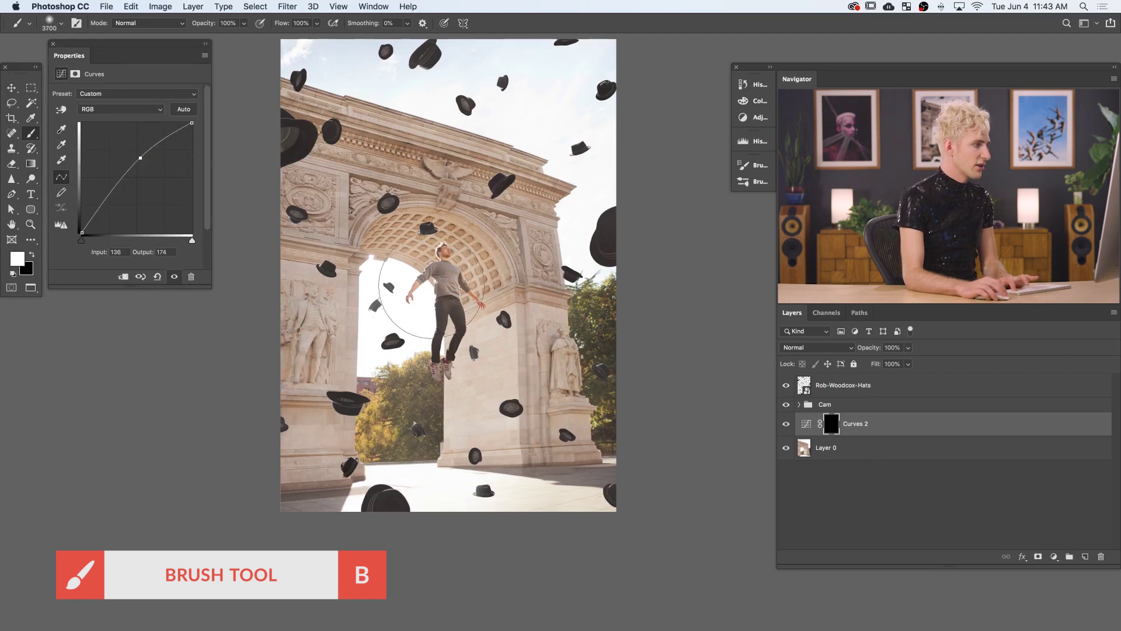
key(bracketright)
key(bracketright)
key(bracketright)
key(bracketright)
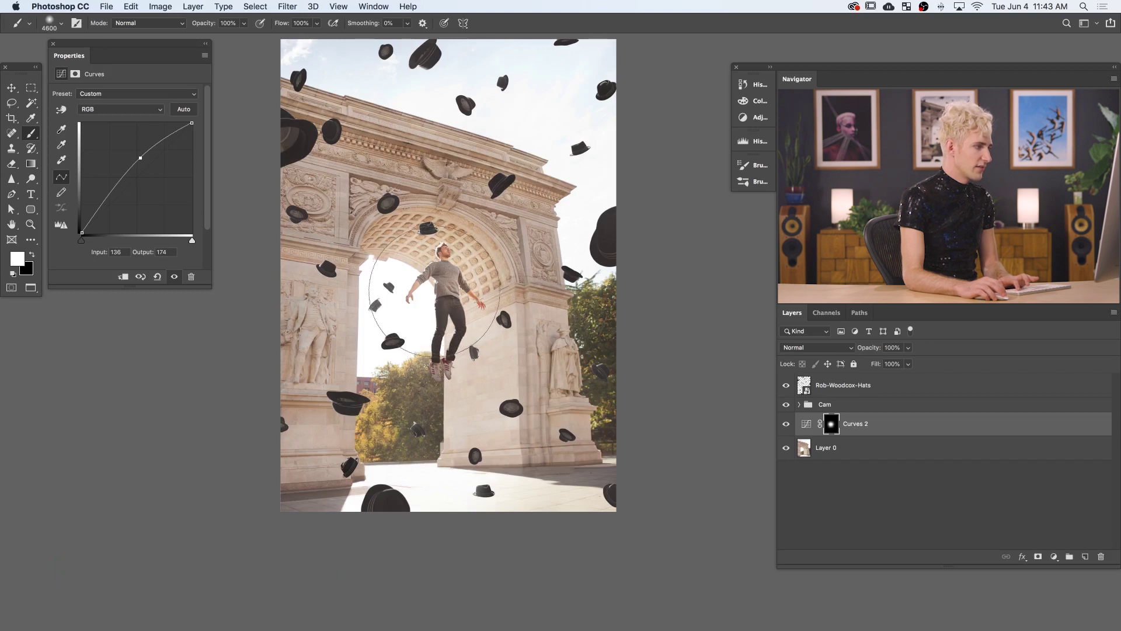
key(bracketleft)
key(bracketleft)
key(bracketleft)
key(bracketleft)
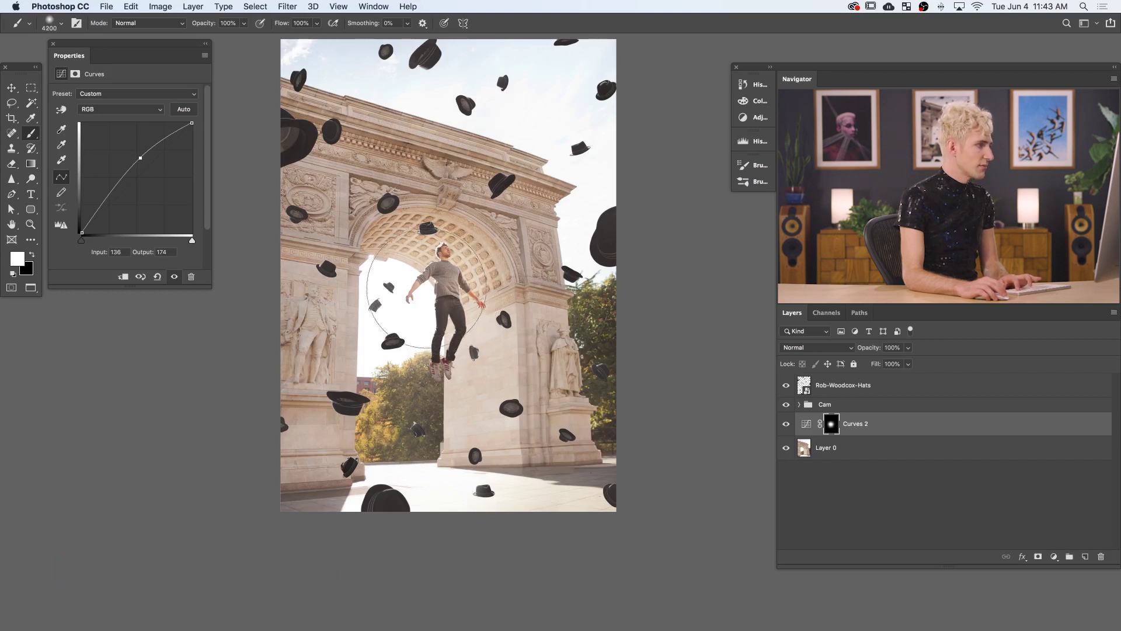
key(bracketleft)
key(bracketleft)
key(bracketleft)
key(bracketleft)
key(bracketleft)
key(bracketleft)
key(bracketleft)
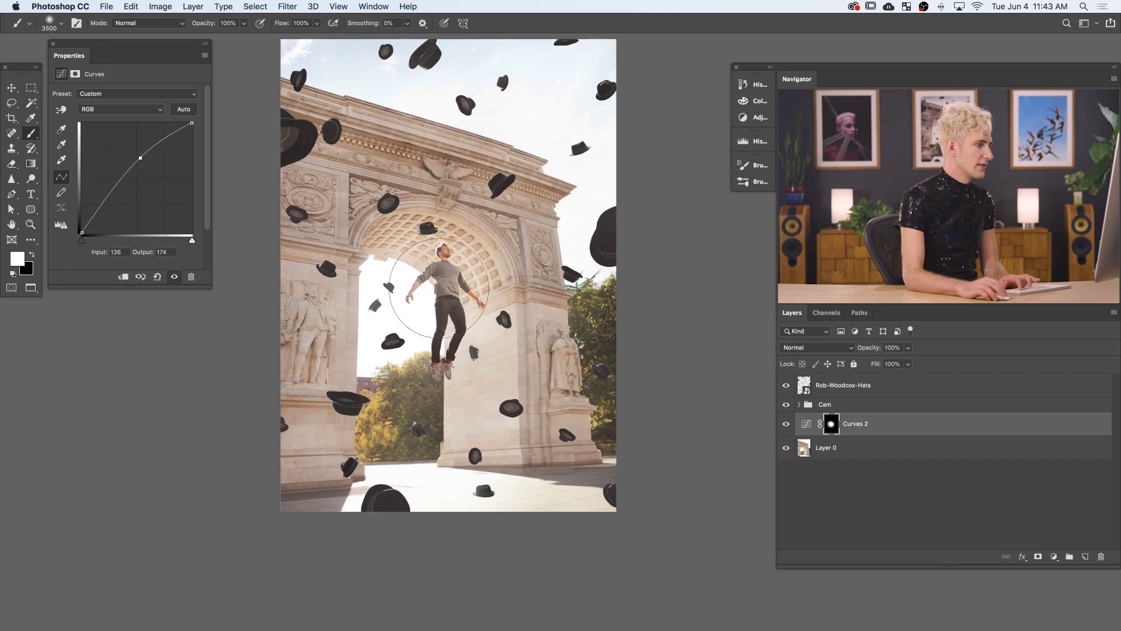
key(bracketright)
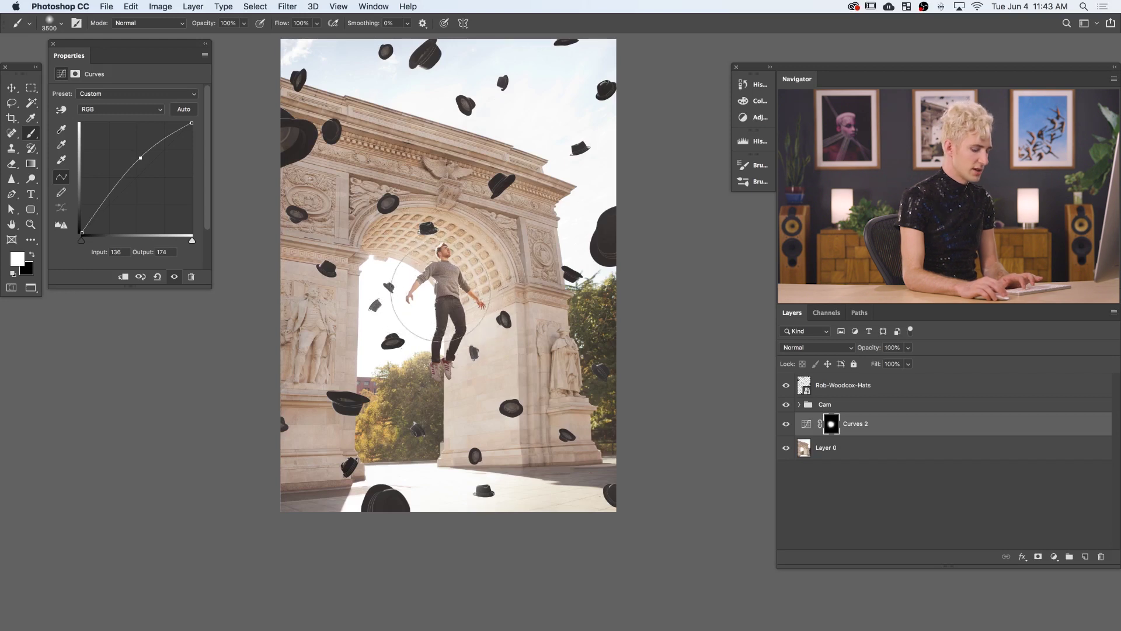
key(bracketright)
key(bracketright)
key(bracketright)
key(bracketright)
key(bracketright)
key(bracketright)
key(bracketright)
key(bracketright)
key(bracketright)
key(bracketright)
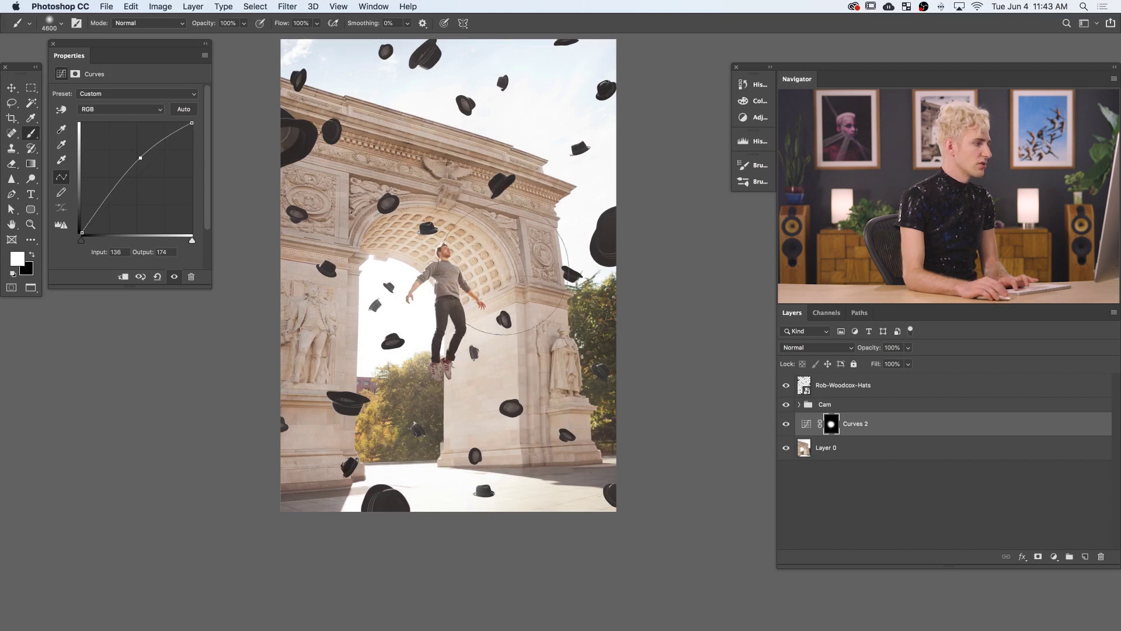
click(1054, 555)
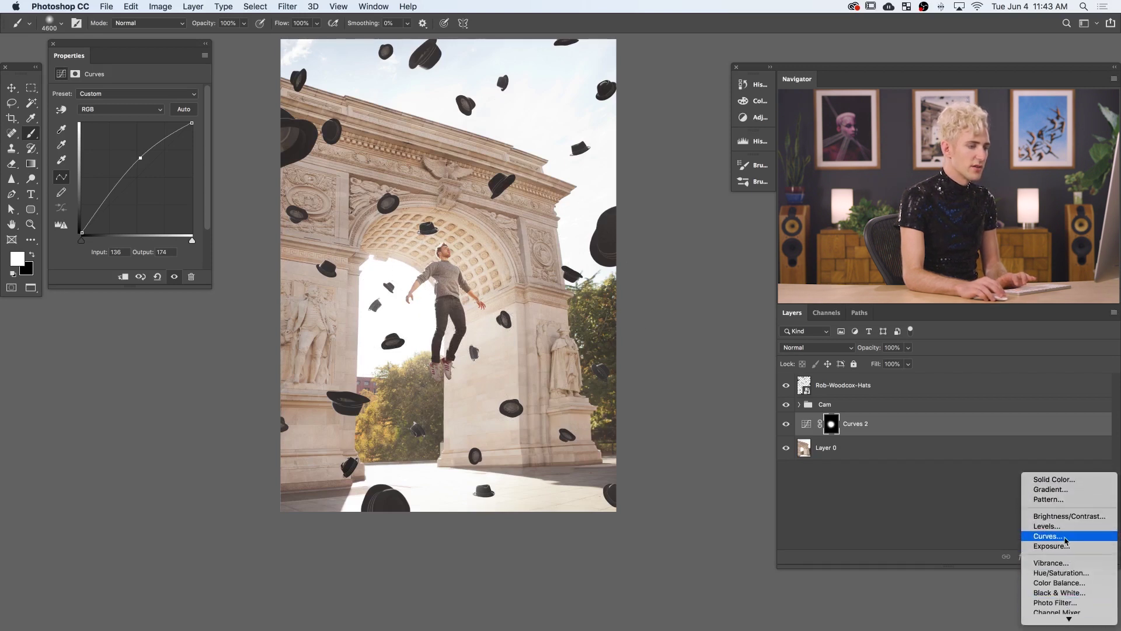
Add a Curves 3 adjustment lifting input 108 to output 169, and shrink the brush
click(1066, 540)
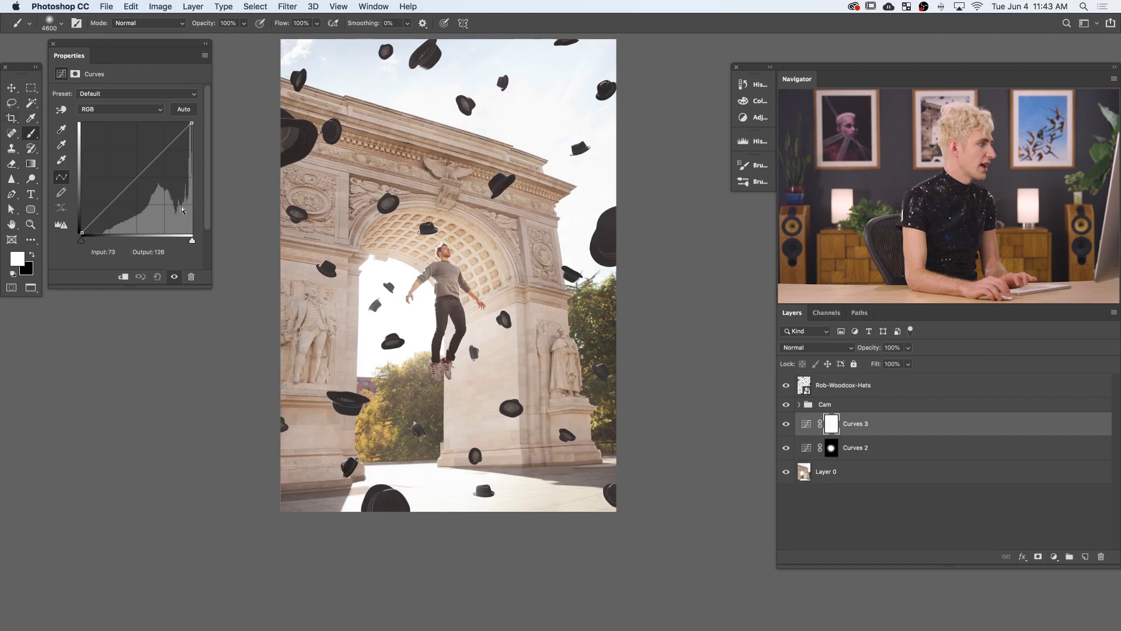
drag(143, 176, 128, 159)
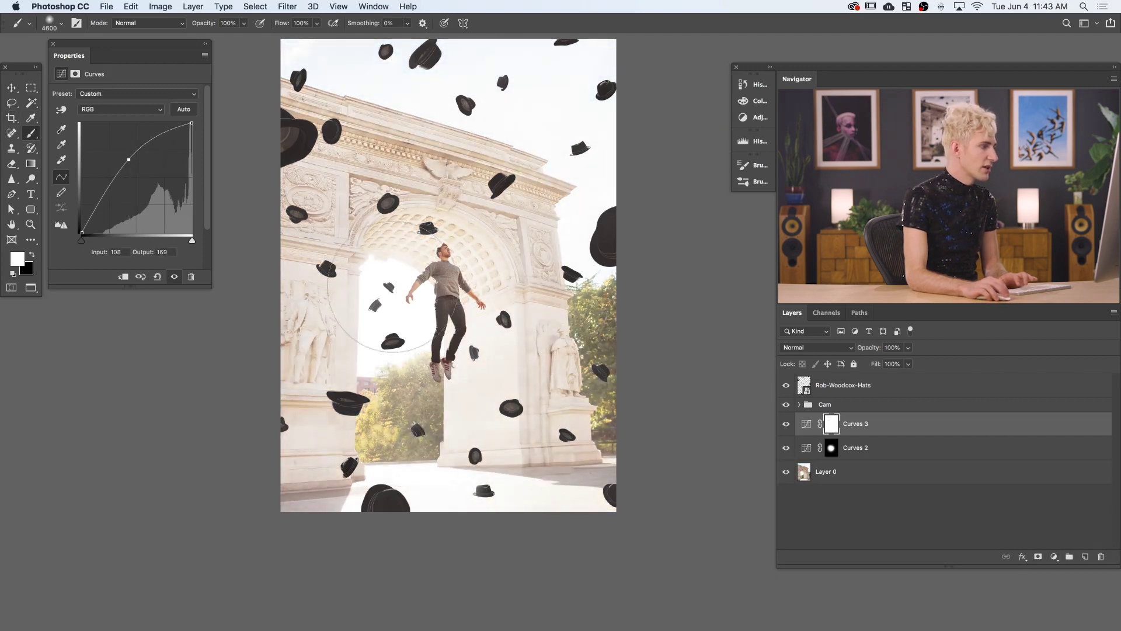
key(bracketleft)
key(bracketleft)
key(bracketleft)
key(bracketleft)
key(bracketleft)
key(bracketleft)
key(bracketleft)
key(bracketleft)
key(bracketleft)
key(bracketleft)
key(bracketleft)
key(bracketleft)
key(bracketleft)
key(bracketleft)
key(bracketleft)
key(bracketleft)
key(bracketleft)
key(bracketleft)
key(bracketleft)
key(bracketleft)
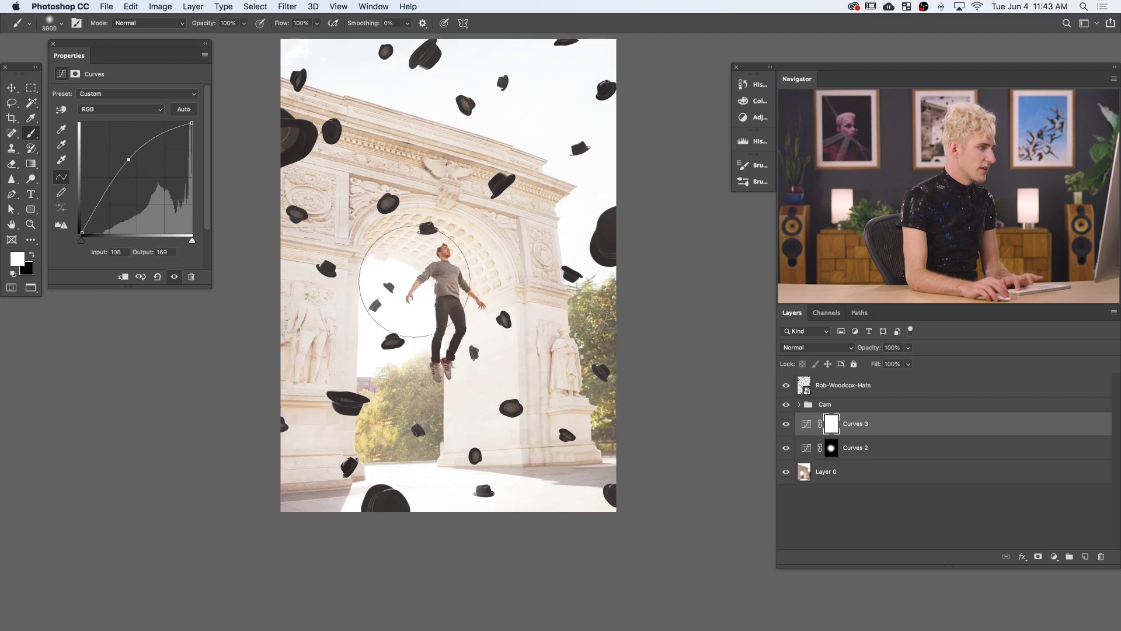
key(bracketleft)
key(bracketleft)
key(bracketleft)
key(bracketleft)
key(bracketleft)
key(bracketleft)
key(bracketleft)
key(bracketleft)
key(bracketleft)
key(bracketleft)
key(bracketleft)
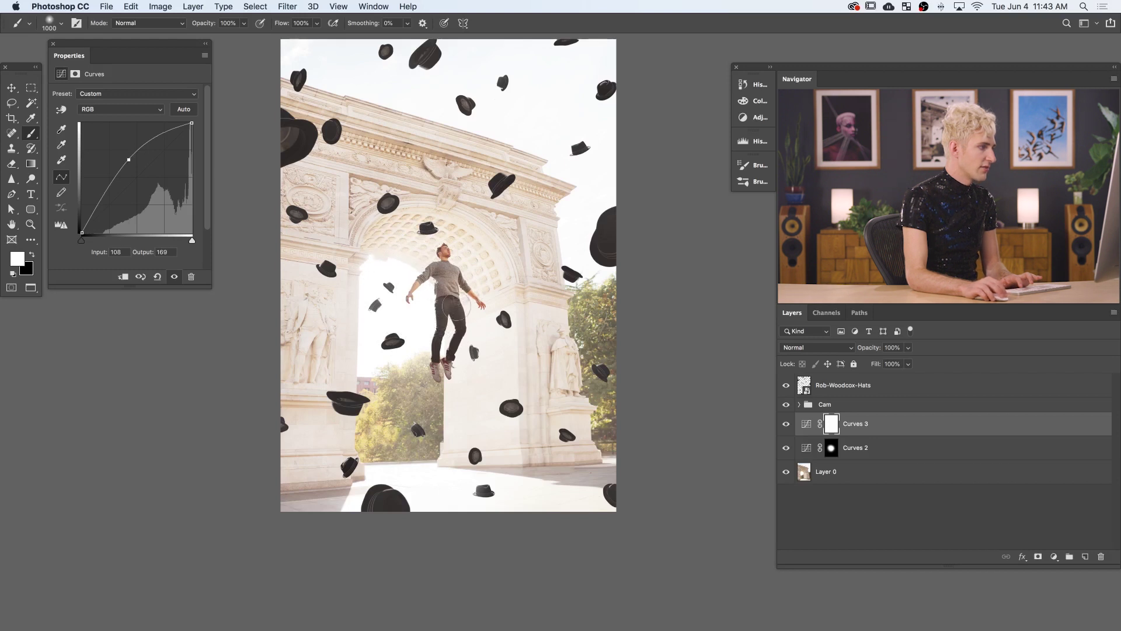
Compare the image with Curves 3 hidden and shown, then invert its mask to black
click(786, 425)
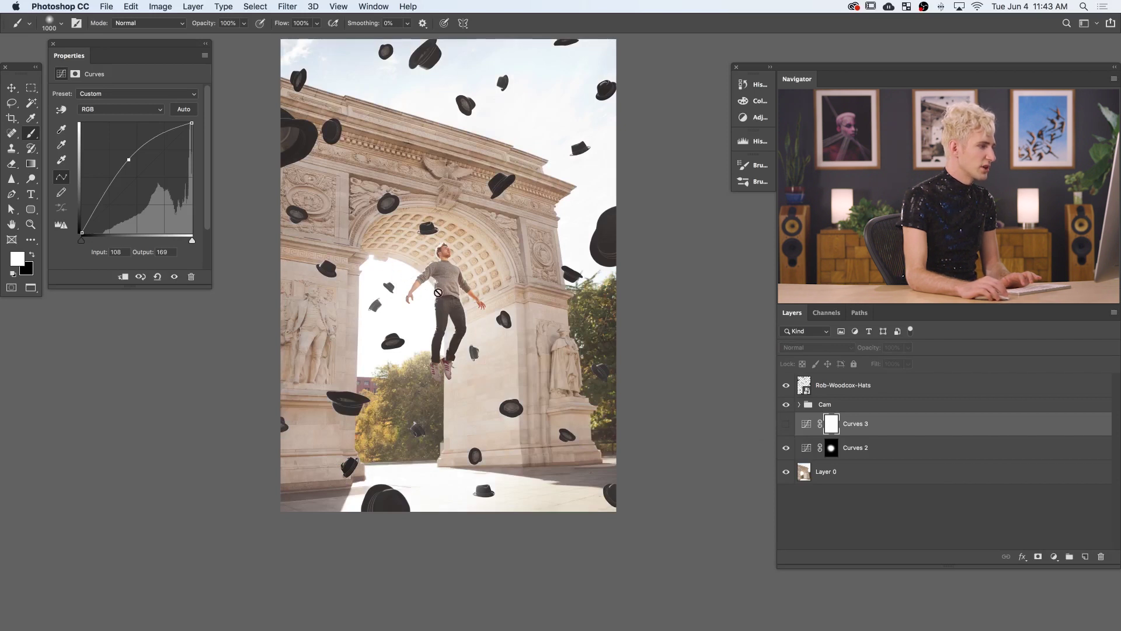
click(786, 425)
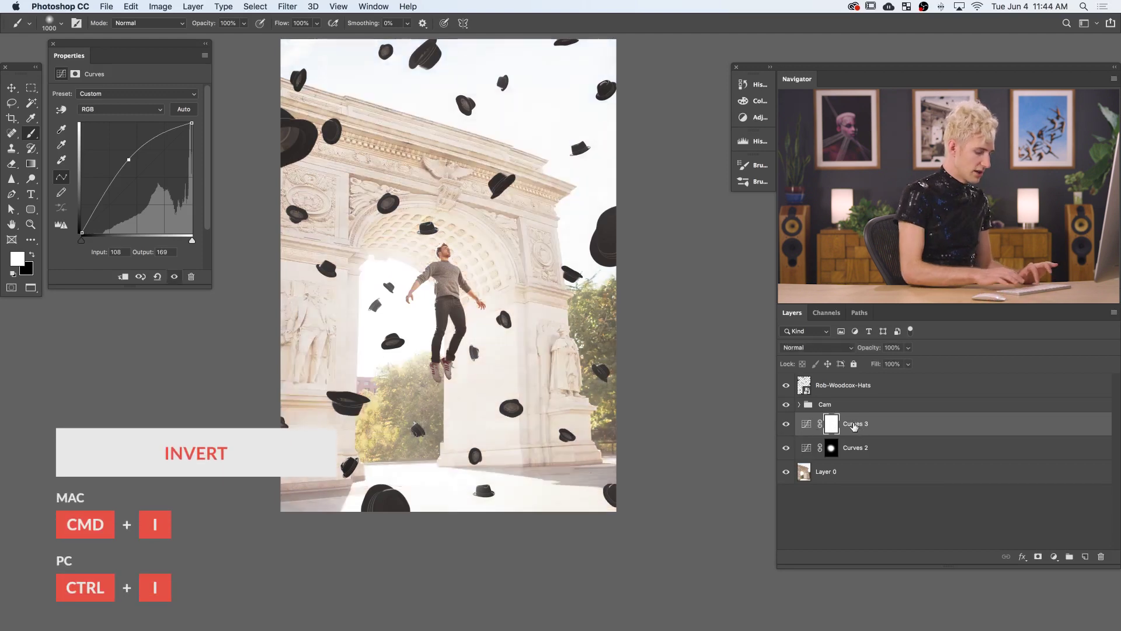
key(super+i)
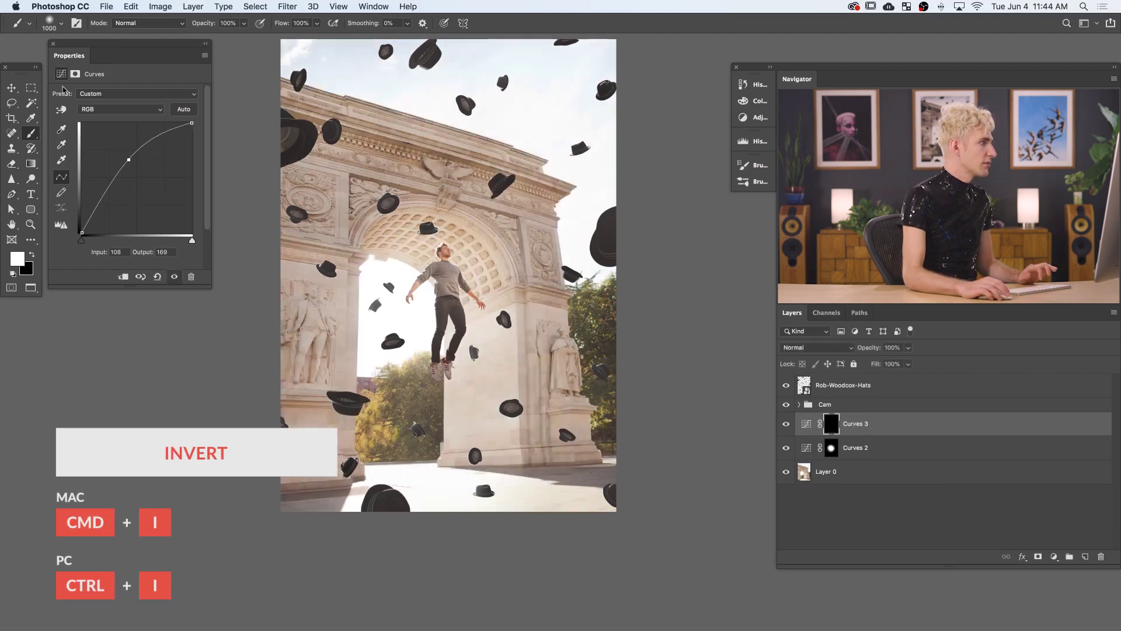
Paint white at 30% brush opacity over the man's head and torso on Curves 3's mask, then solo Layer 0
key(bracketright)
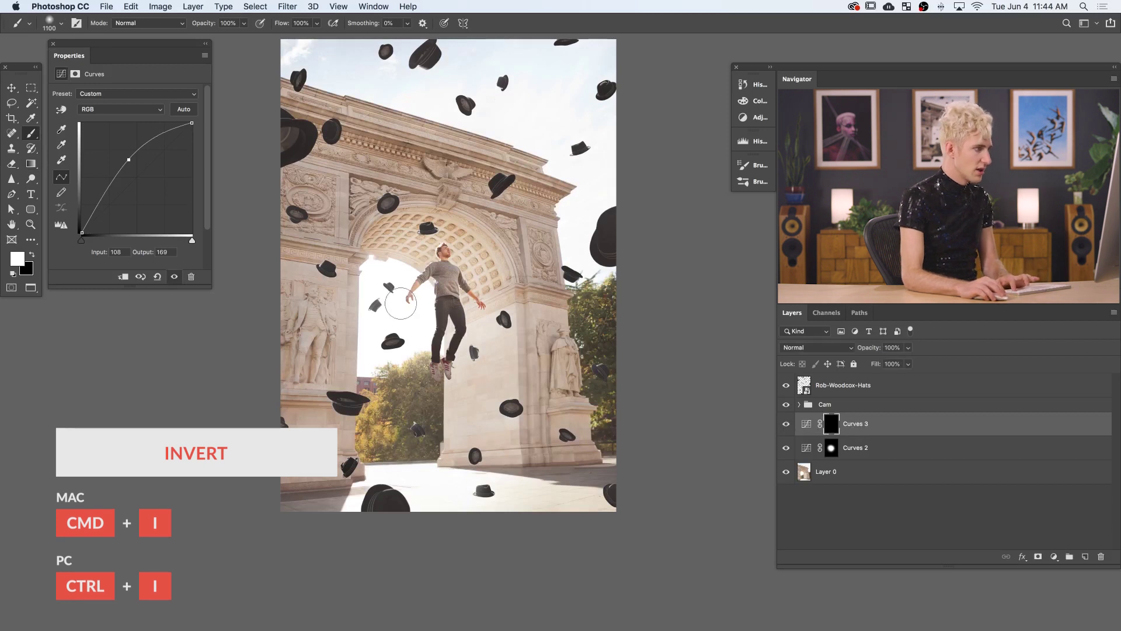
key(bracketright)
key(bracketright)
key(bracketright)
key(bracketright)
key(bracketright)
key(bracketright)
key(bracketright)
key(bracketright)
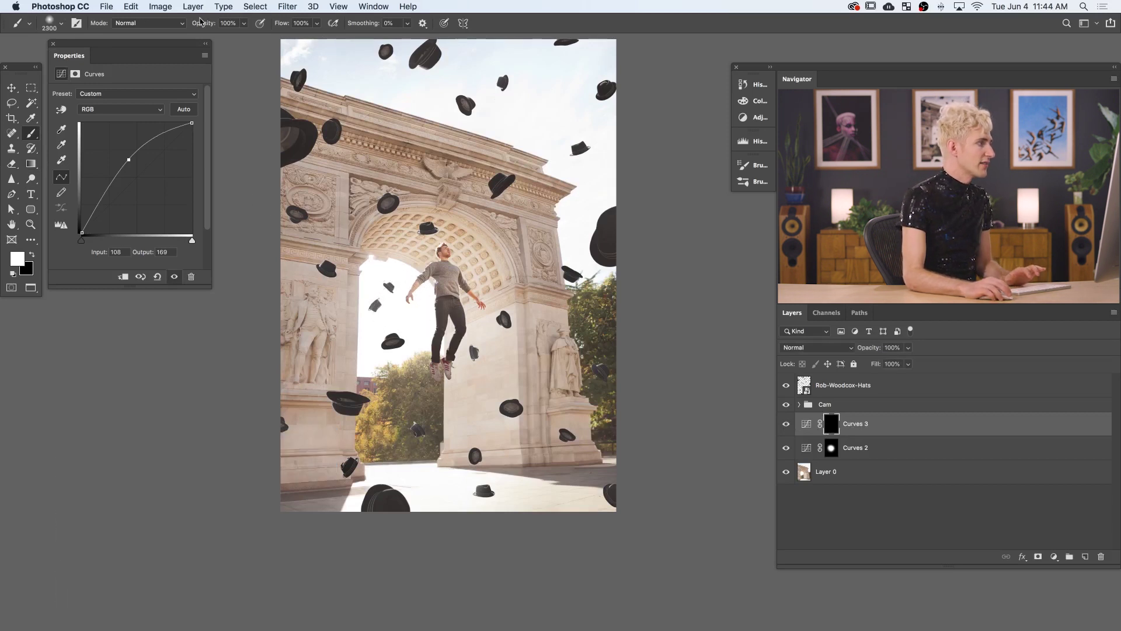
drag(208, 24, 203, 27)
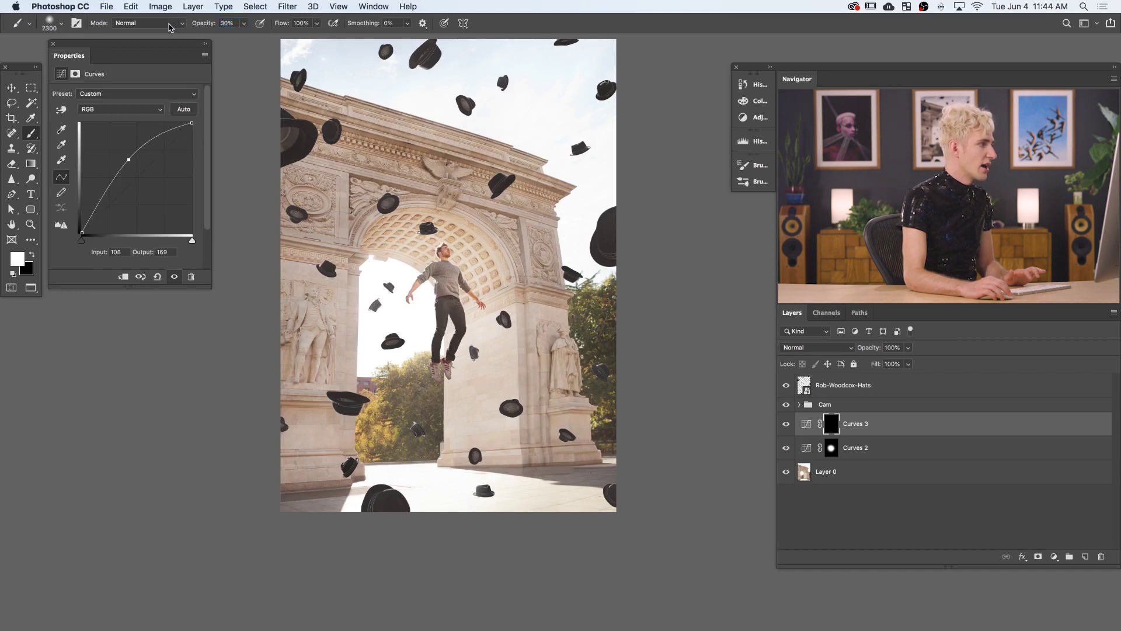
key(Return)
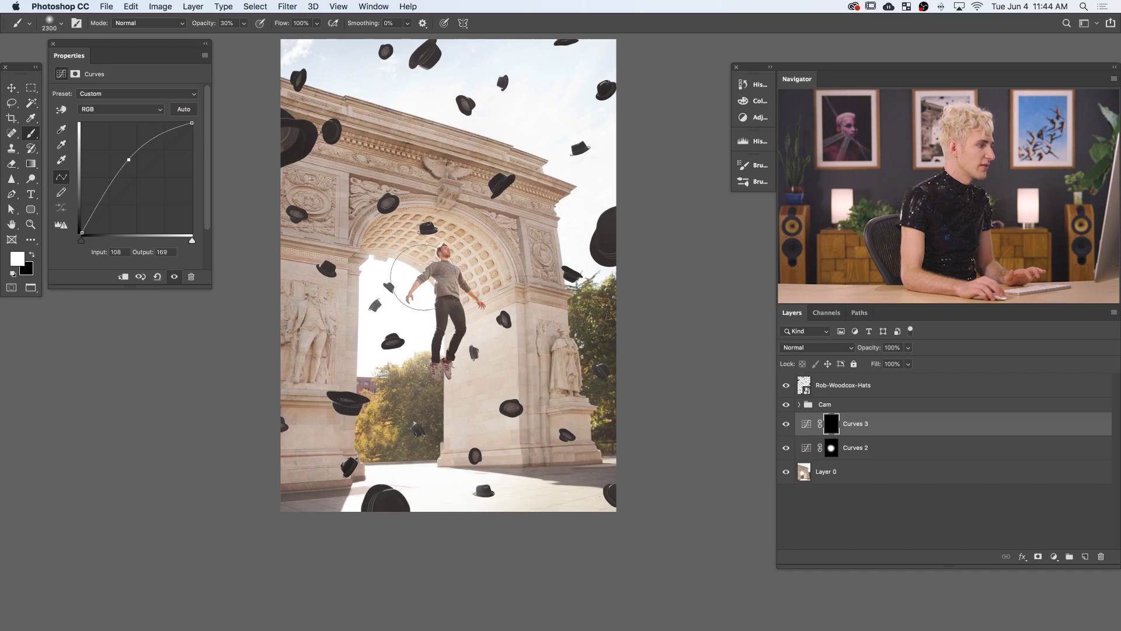
mouse_move(421, 276)
mouse_down()
mouse_move(403, 272)
mouse_move(439, 287)
mouse_move(432, 293)
mouse_move(411, 274)
mouse_move(409, 286)
mouse_move(397, 279)
mouse_move(434, 285)
mouse_move(445, 301)
mouse_move(416, 291)
mouse_move(445, 281)
mouse_up()
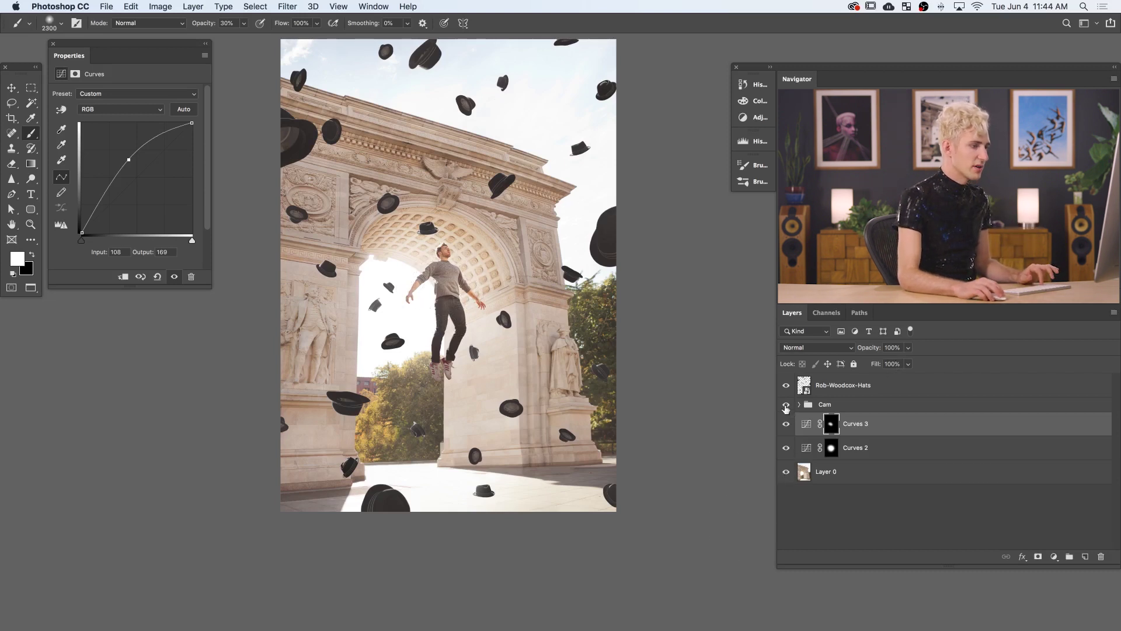
alt+click(786, 472)
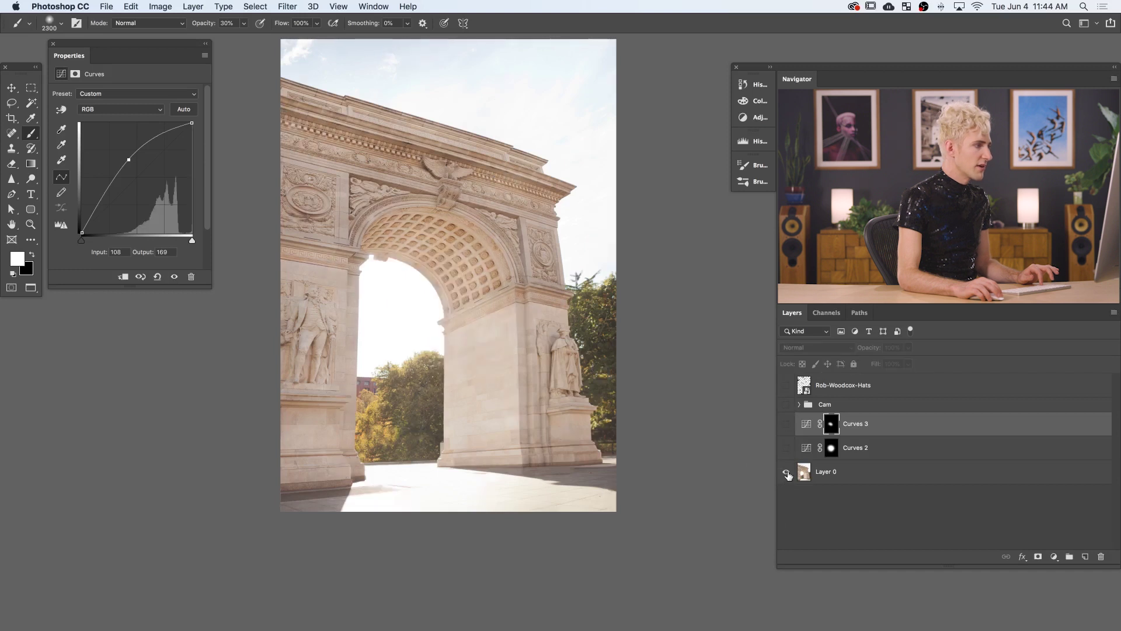
Show all layers again and add a new Curves 4 adjustment above Curves 3
alt+click(786, 472)
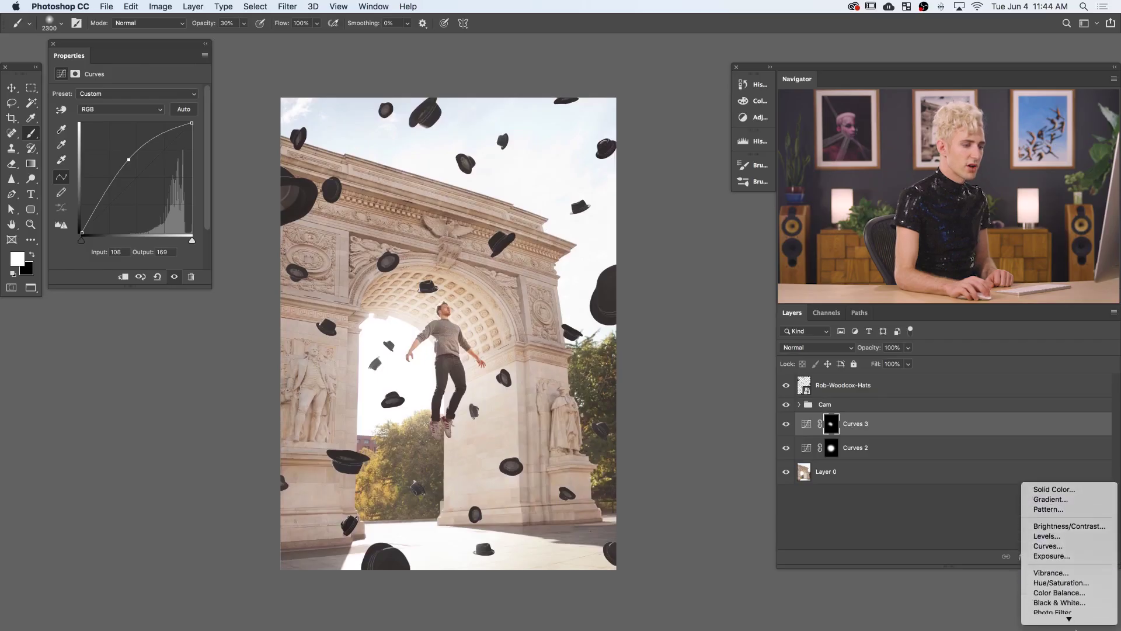
click(1070, 527)
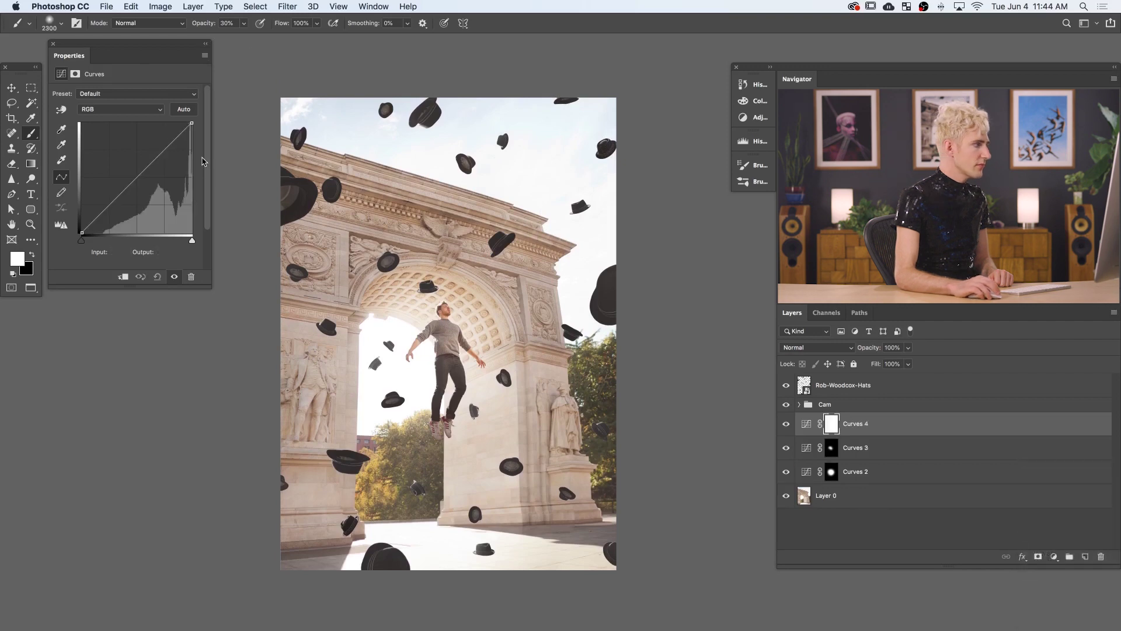
Pull the Curves 4 curve down from input 158 to output 111 to darken the composite
drag(149, 167, 151, 185)
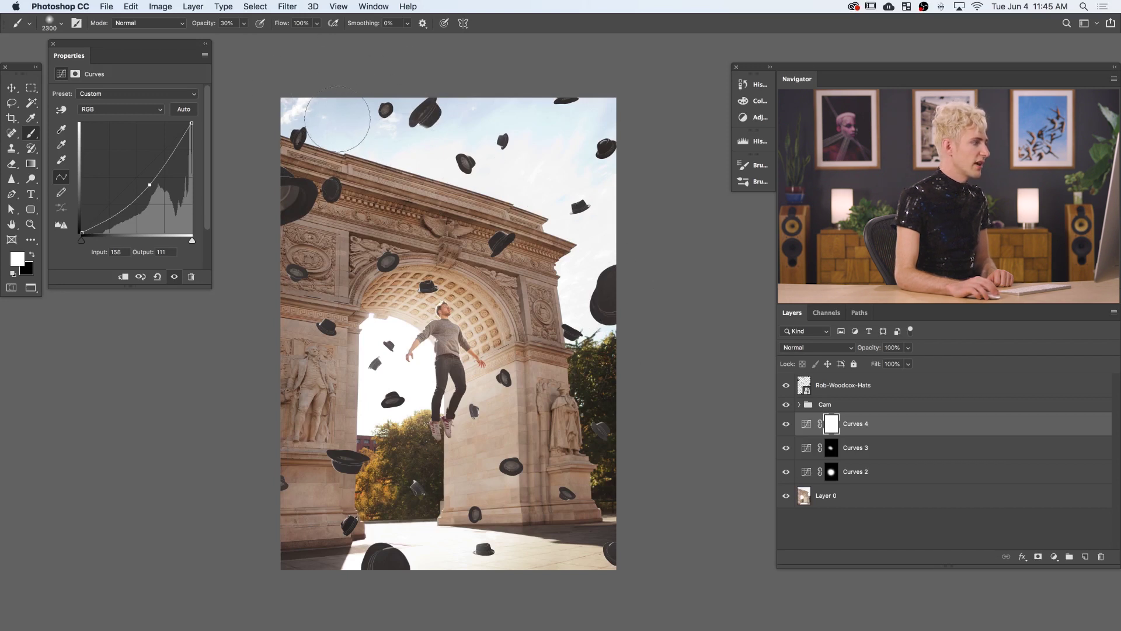
Invert the Curves 4 mask and paint white over the sky along the right with an enlarged brush
key(super+i)
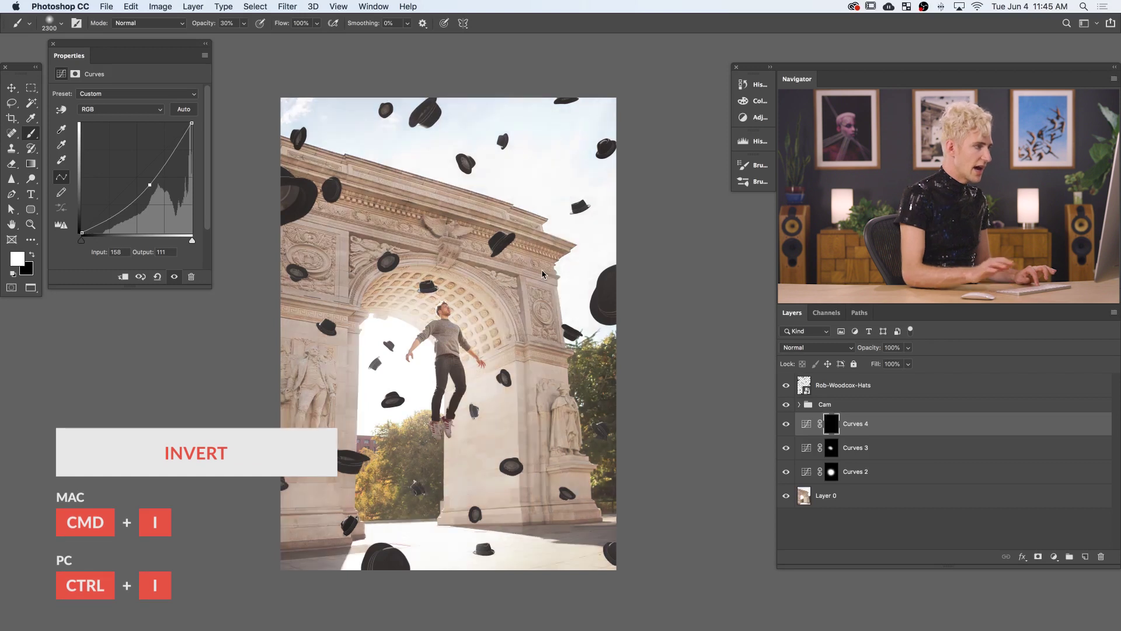
key(bracketright)
key(bracketright)
key(bracketright)
key(bracketright)
key(bracketright)
key(bracketright)
key(bracketright)
key(bracketright)
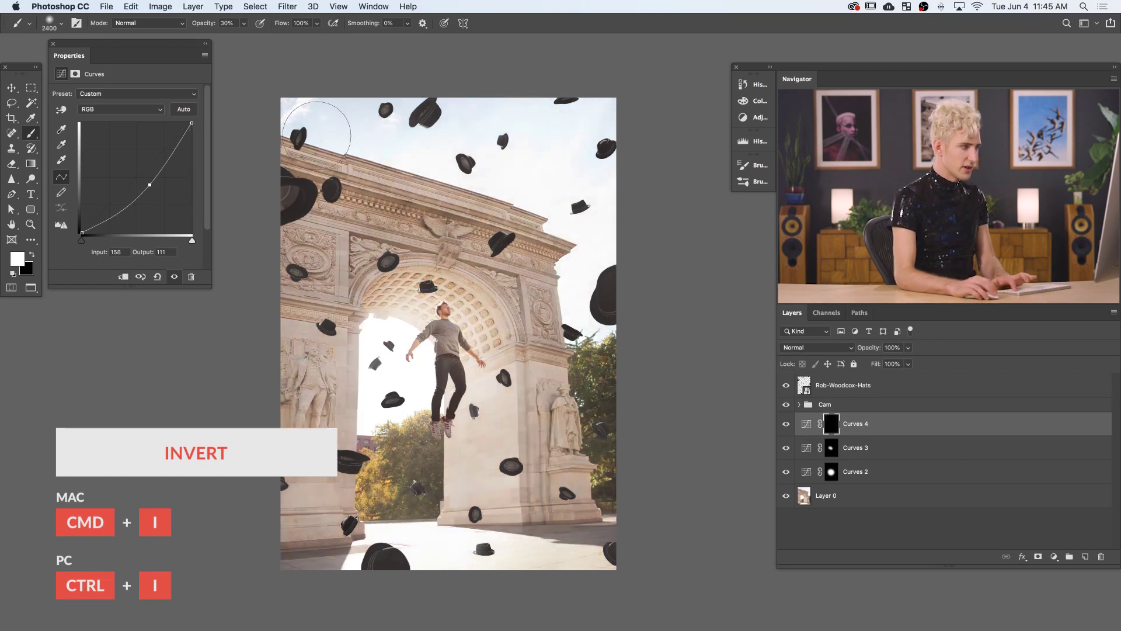
key(bracketright)
key(bracketright)
key(bracketright)
key(bracketright)
key(bracketright)
key(bracketright)
key(bracketright)
key(bracketright)
key(bracketright)
key(bracketright)
key(bracketright)
key(bracketright)
key(bracketright)
key(bracketright)
key(bracketright)
key(bracketright)
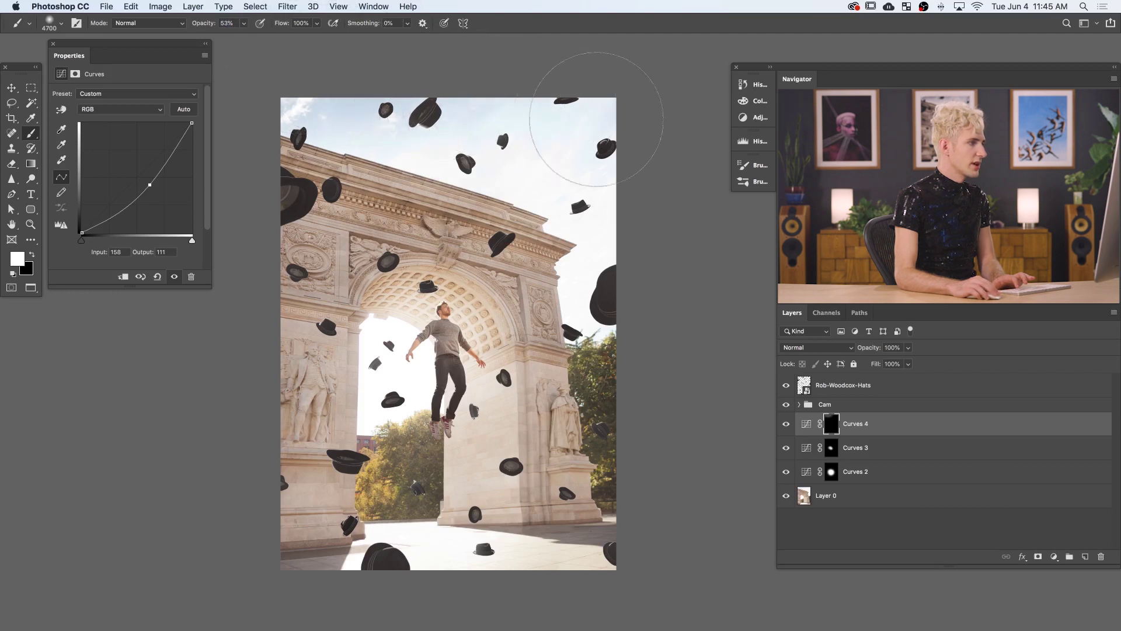
mouse_move(625, 198)
mouse_down()
mouse_move(601, 271)
mouse_move(620, 268)
mouse_move(649, 217)
mouse_up()
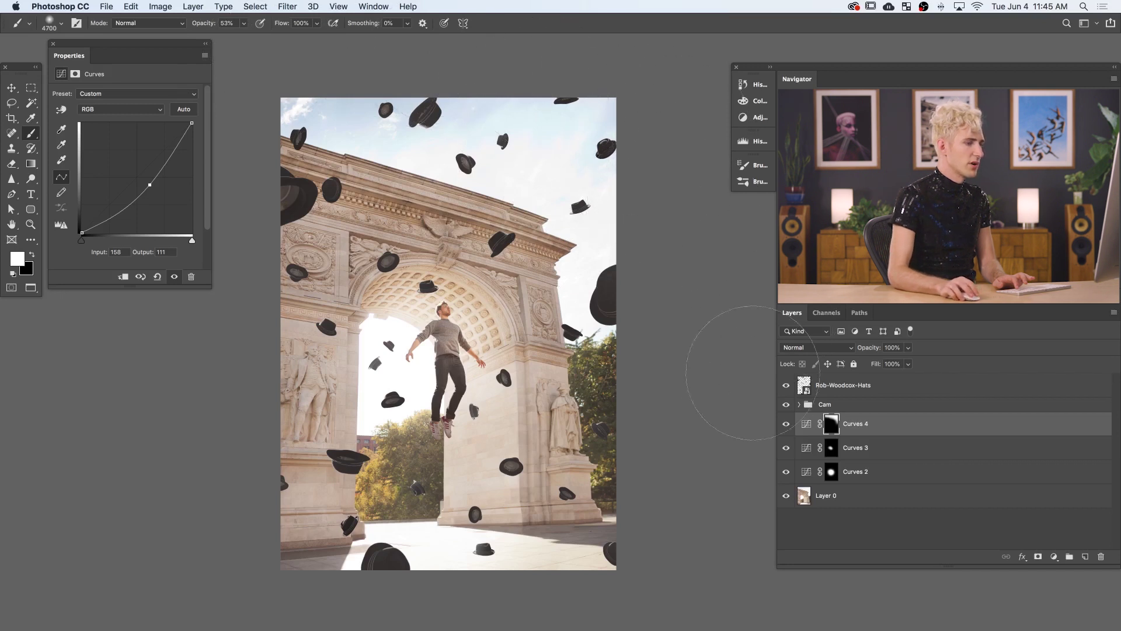
Toggle Curves 4 on and off to compare the sky, then switch to black paint with a smaller brush
click(787, 426)
click(787, 425)
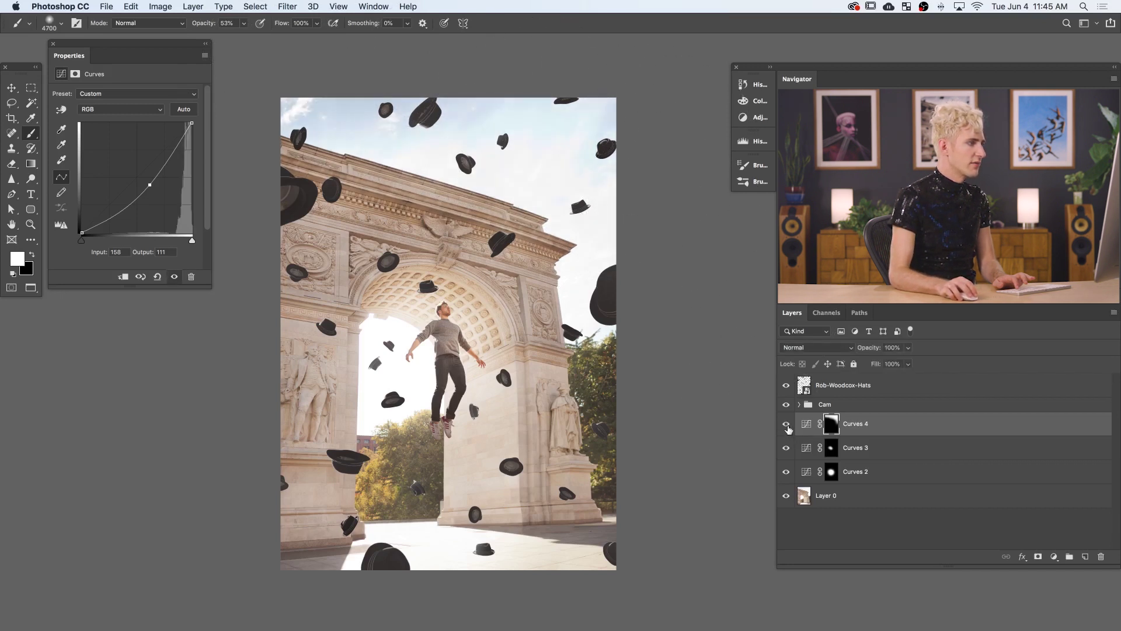
click(787, 426)
click(786, 425)
click(787, 426)
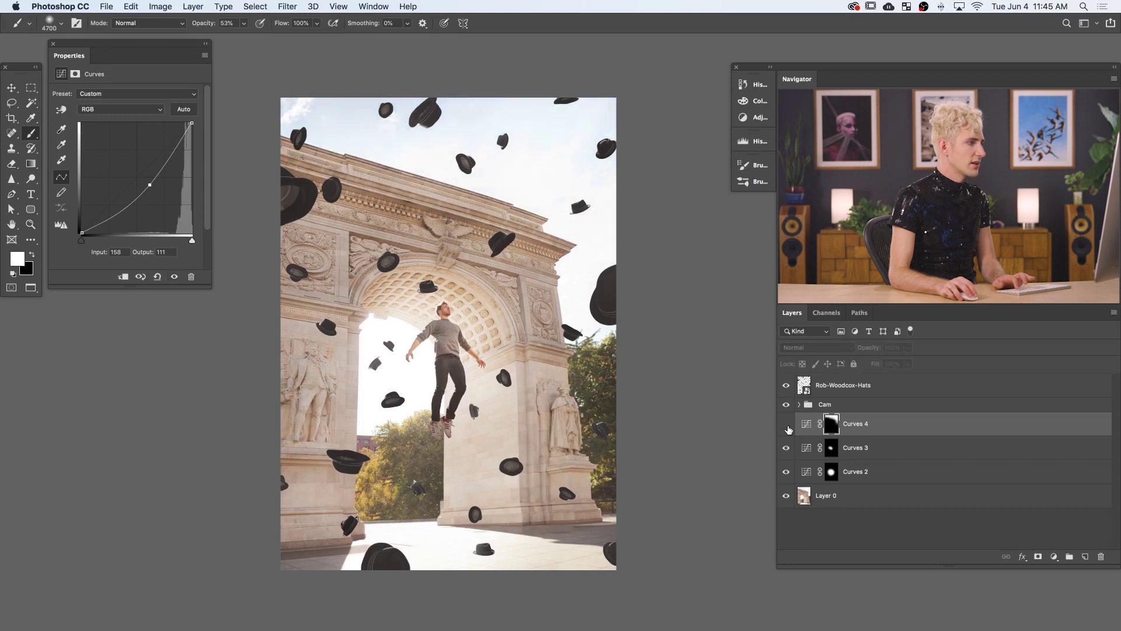
click(786, 426)
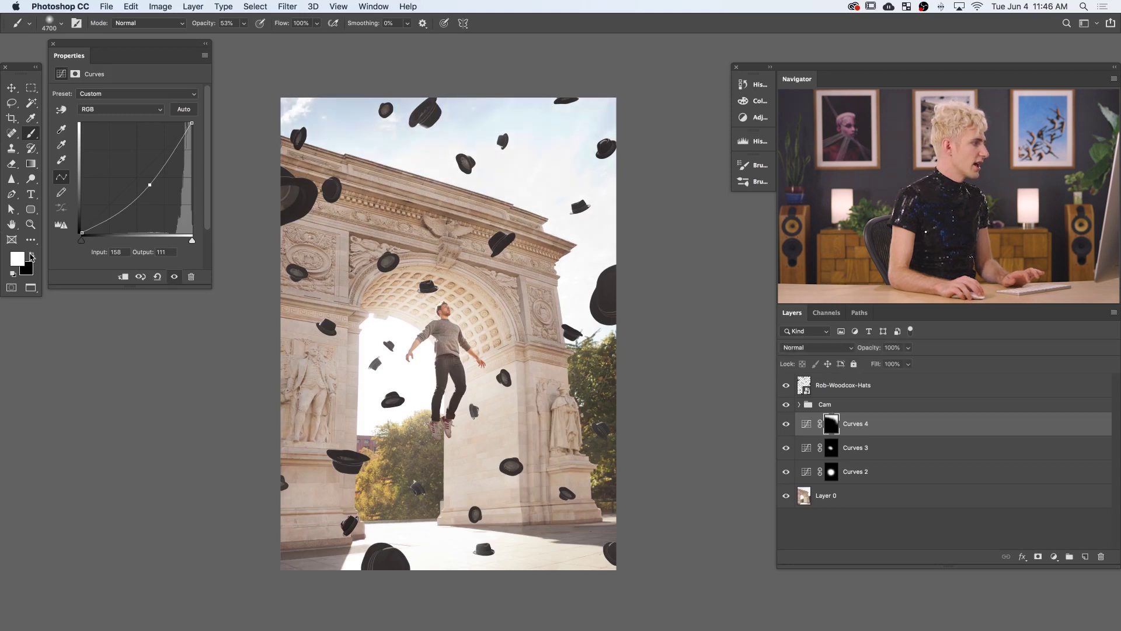
click(32, 255)
key(bracketleft)
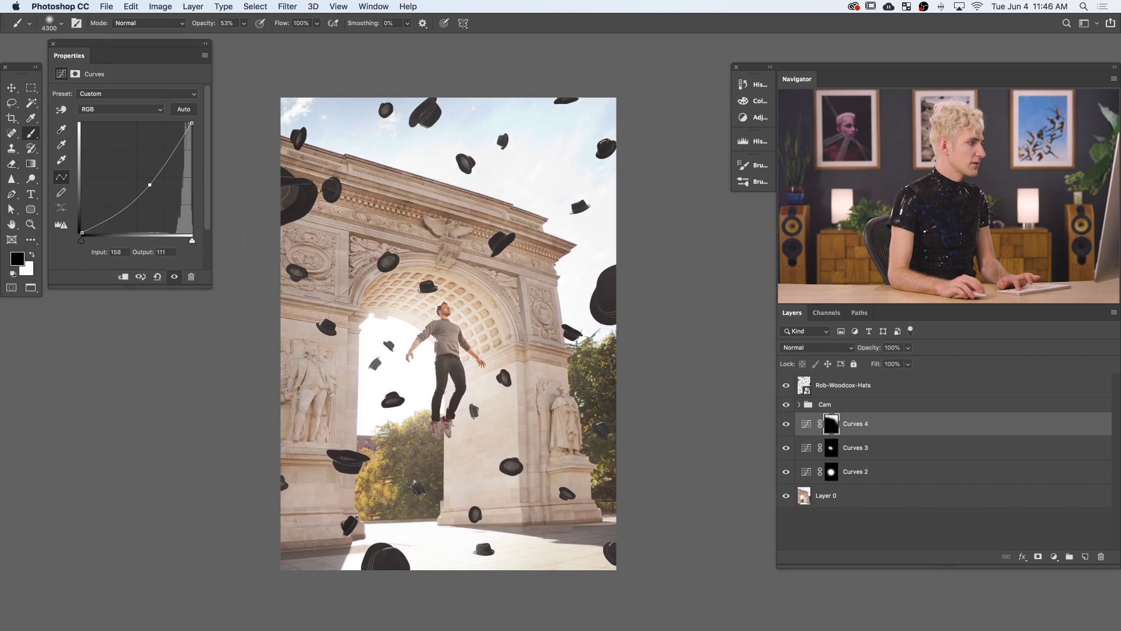
key(bracketleft)
key(bracketleft)
key(bracketleft)
key(bracketleft)
key(bracketleft)
key(bracketleft)
key(bracketleft)
key(bracketleft)
key(bracketleft)
key(bracketleft)
key(bracketleft)
key(bracketleft)
key(bracketleft)
key(bracketleft)
key(bracketleft)
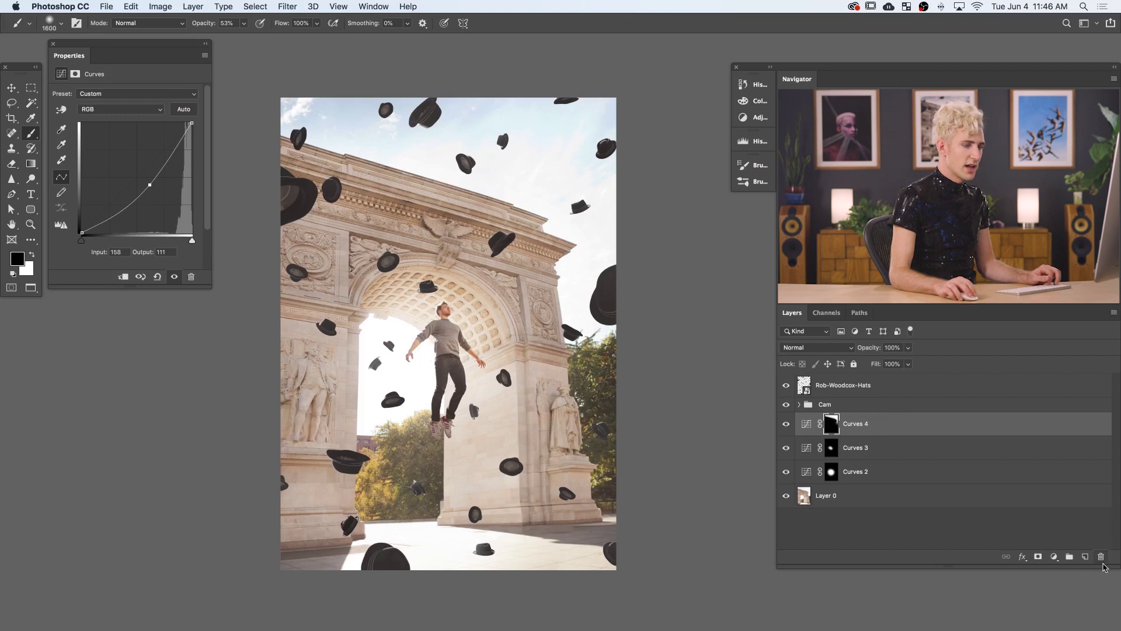
Add a Curves 5 adjustment sampled on the arch, lifting input 182 to 201, then invert its mask to black
click(1054, 556)
scroll(1055, 561, down, 5)
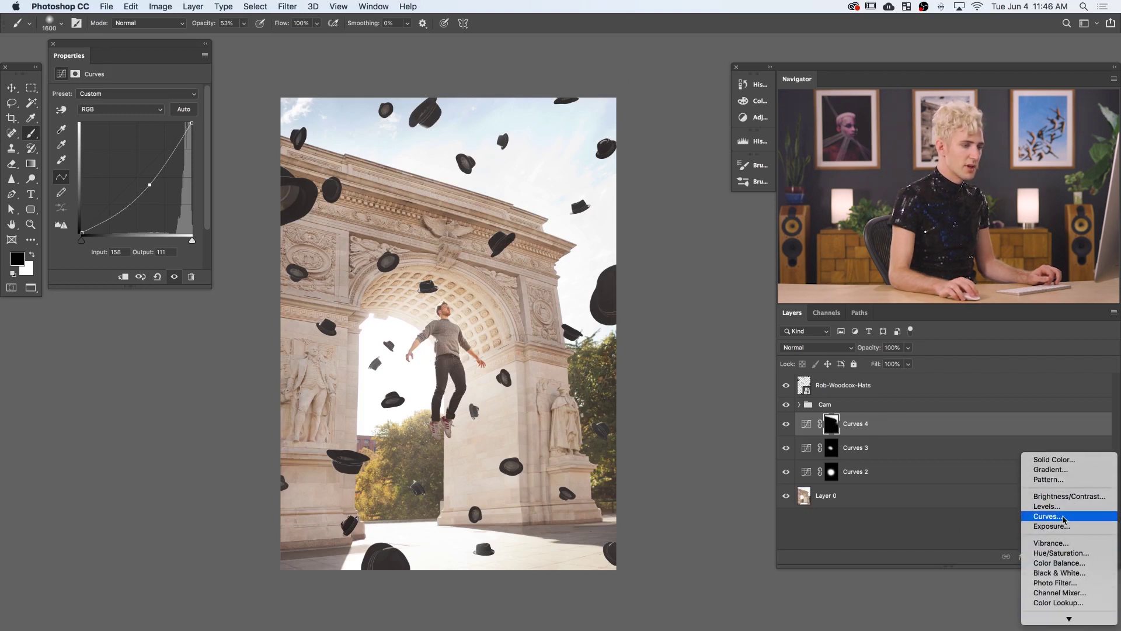
click(1064, 519)
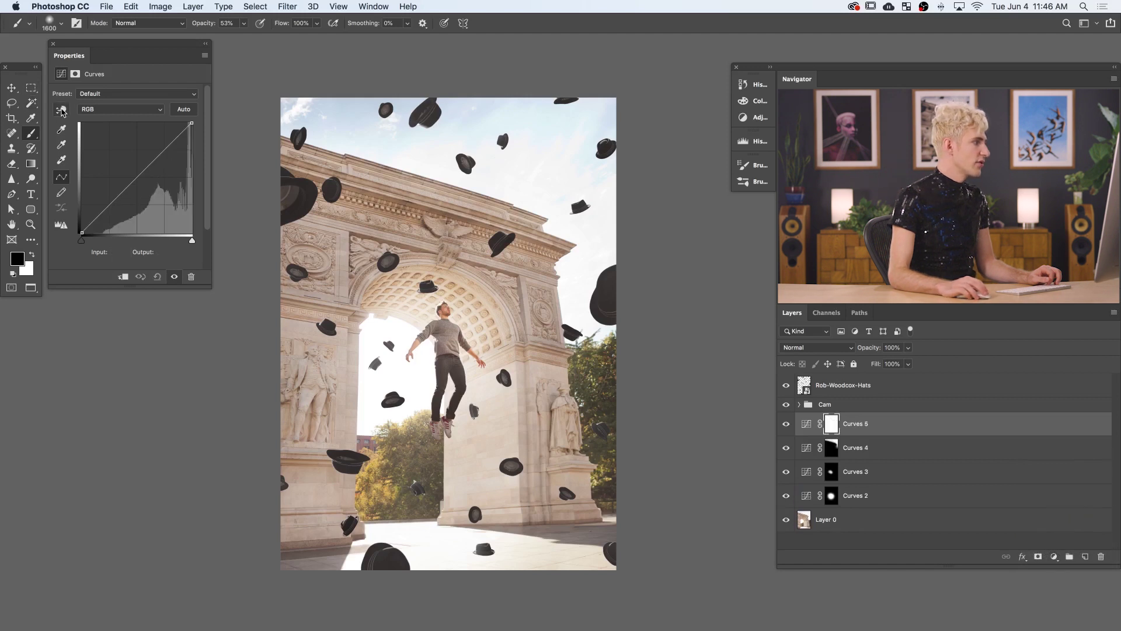
click(61, 110)
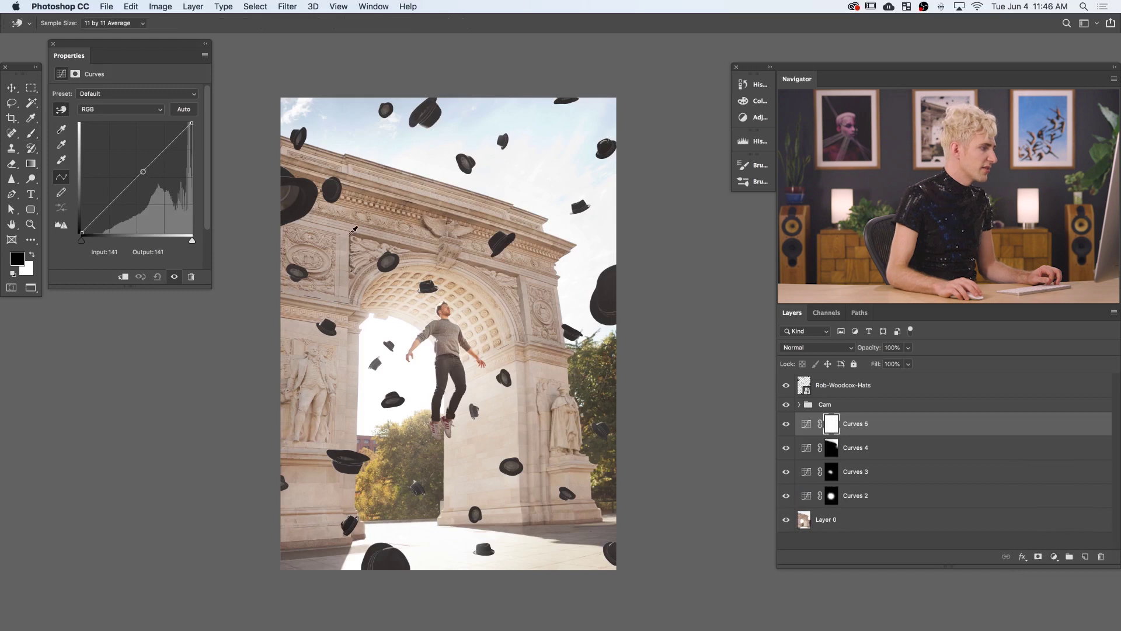
click(305, 391)
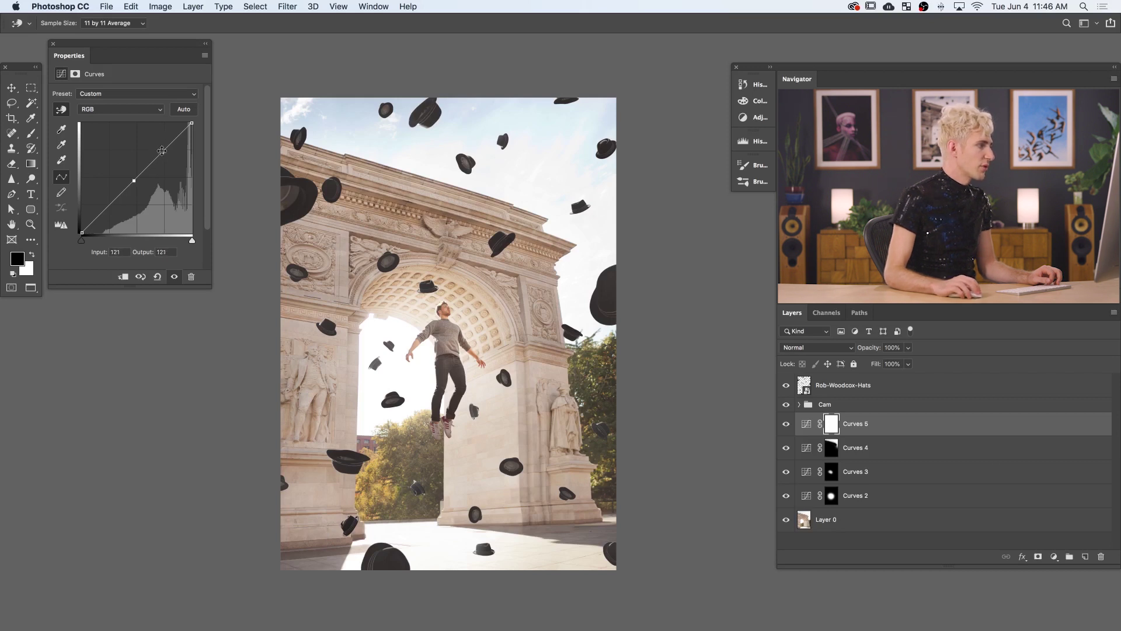
drag(162, 149, 161, 147)
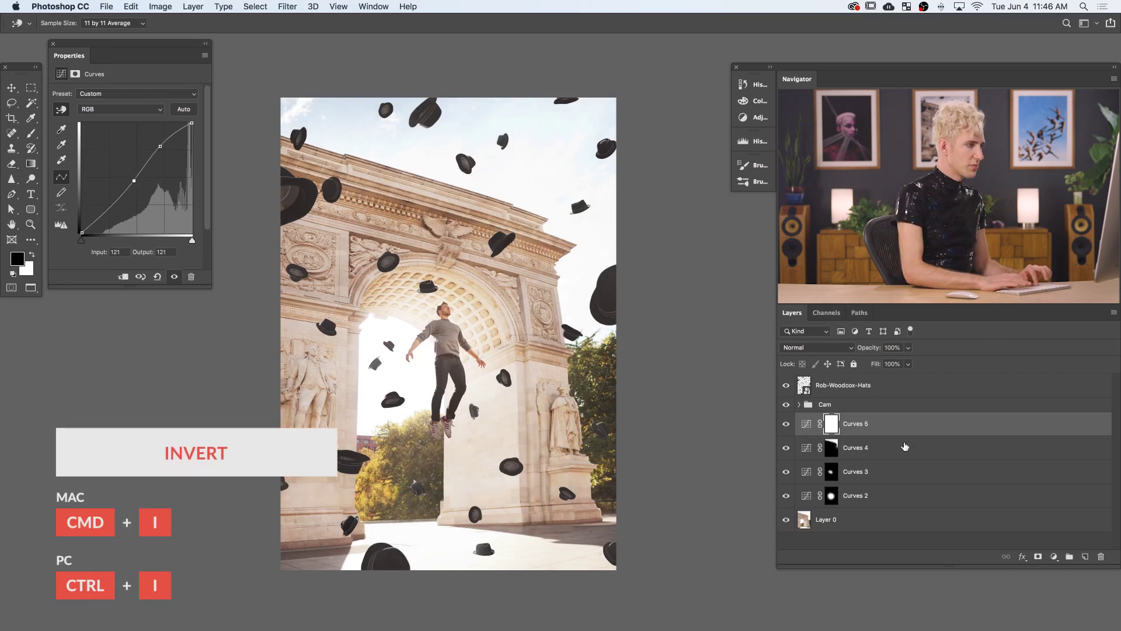
key(super+i)
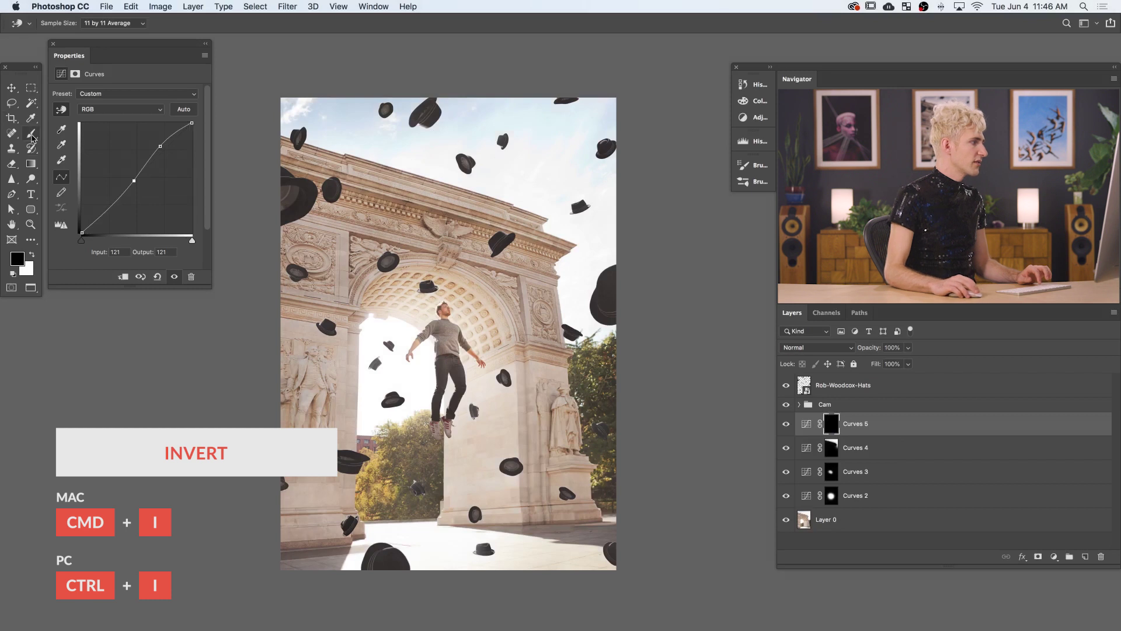
click(32, 136)
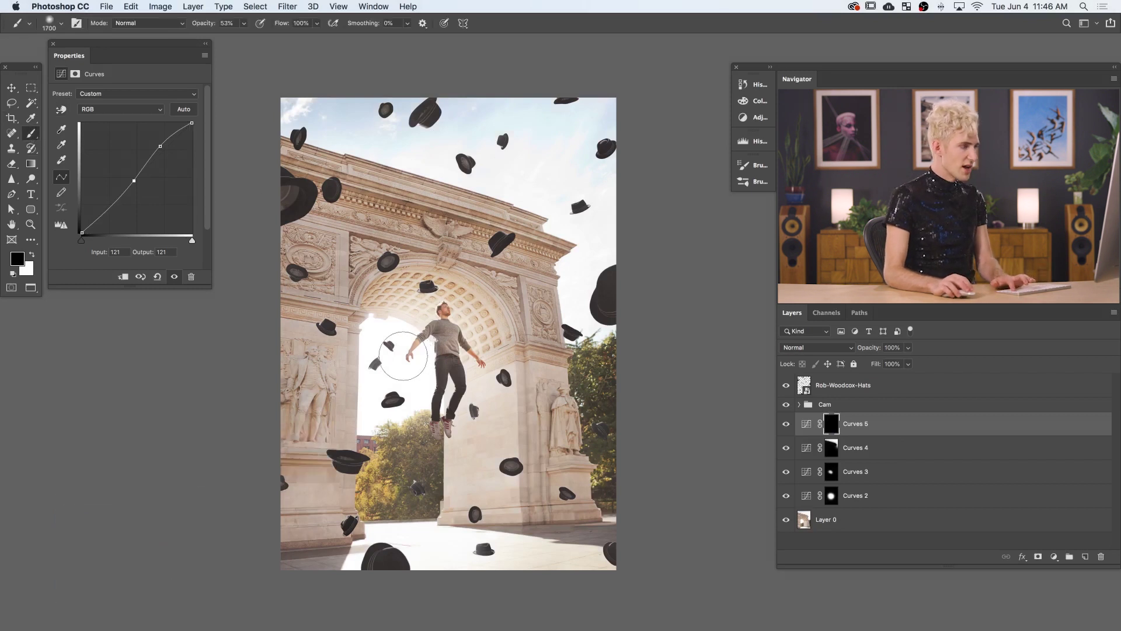
Paint white up the arch's left side on the Curves 5 mask with a larger brush
key(bracketright)
key(bracketright)
key(bracketright)
key(bracketright)
key(bracketright)
key(bracketright)
key(bracketright)
key(bracketright)
key(bracketright)
key(bracketright)
key(bracketright)
key(bracketright)
key(bracketright)
key(bracketright)
key(bracketright)
key(bracketright)
key(bracketright)
key(bracketright)
key(bracketright)
key(bracketright)
key(bracketright)
key(bracketright)
key(bracketright)
key(bracketright)
key(bracketright)
key(bracketright)
key(bracketright)
key(bracketright)
key(bracketright)
key(bracketright)
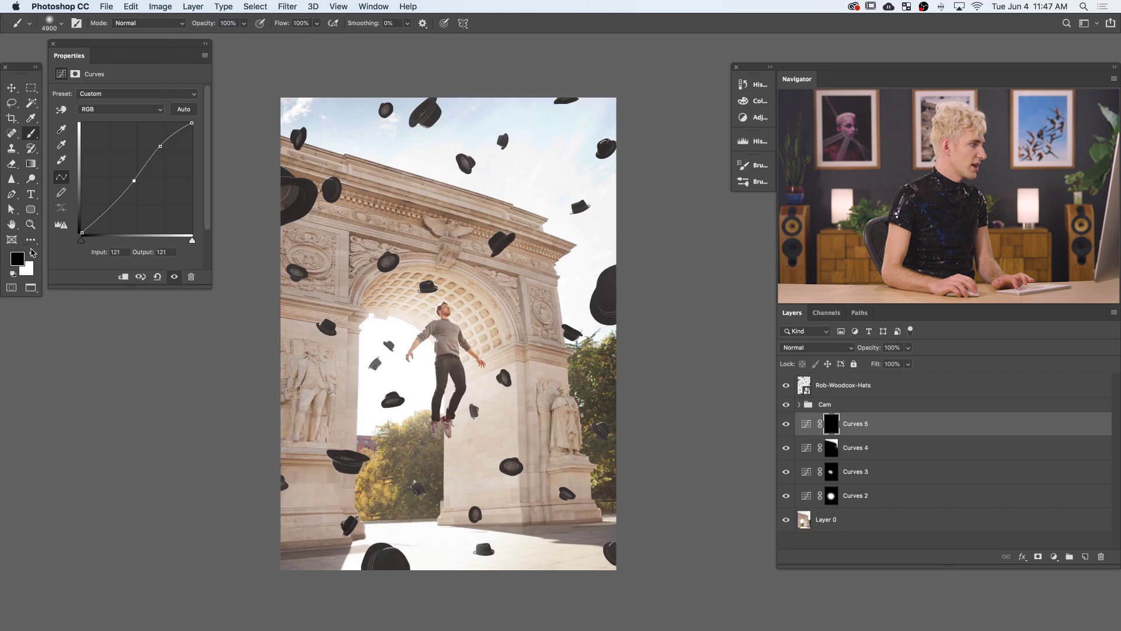
click(32, 252)
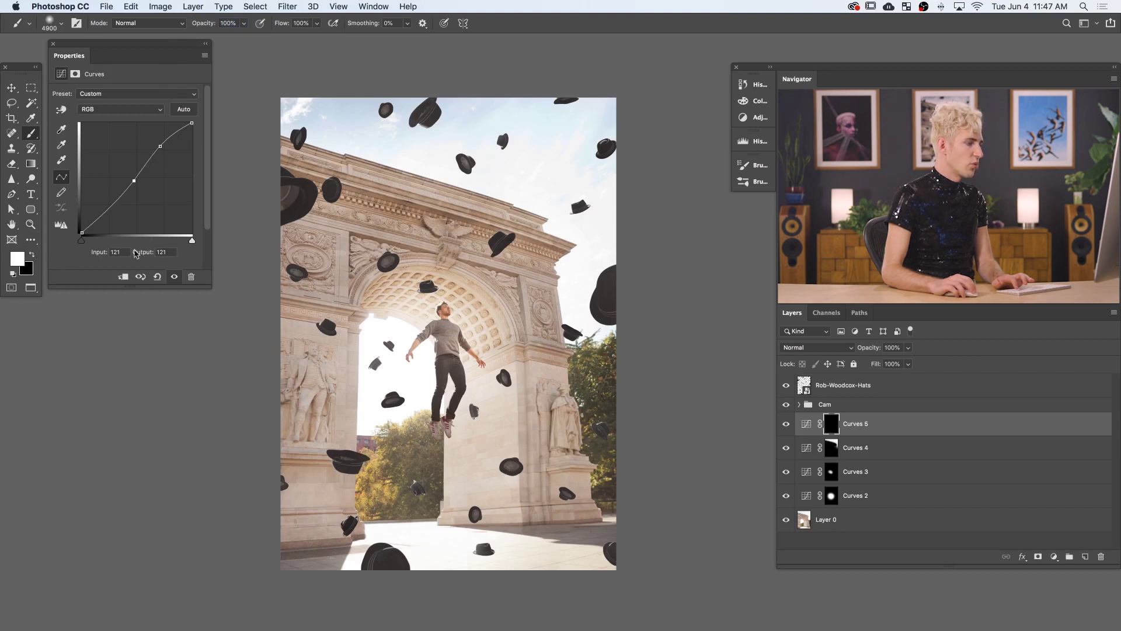
mouse_move(304, 487)
mouse_down()
mouse_move(313, 318)
mouse_move(292, 216)
mouse_move(385, 274)
mouse_move(467, 286)
mouse_move(402, 286)
mouse_move(480, 272)
mouse_move(514, 245)
mouse_move(485, 292)
mouse_move(502, 409)
mouse_move(467, 467)
mouse_move(565, 474)
mouse_move(496, 467)
mouse_move(388, 242)
mouse_move(380, 280)
mouse_up()
Paint black with a smaller brush over the arch's washed-out underside, then expand the Cam group
click(32, 255)
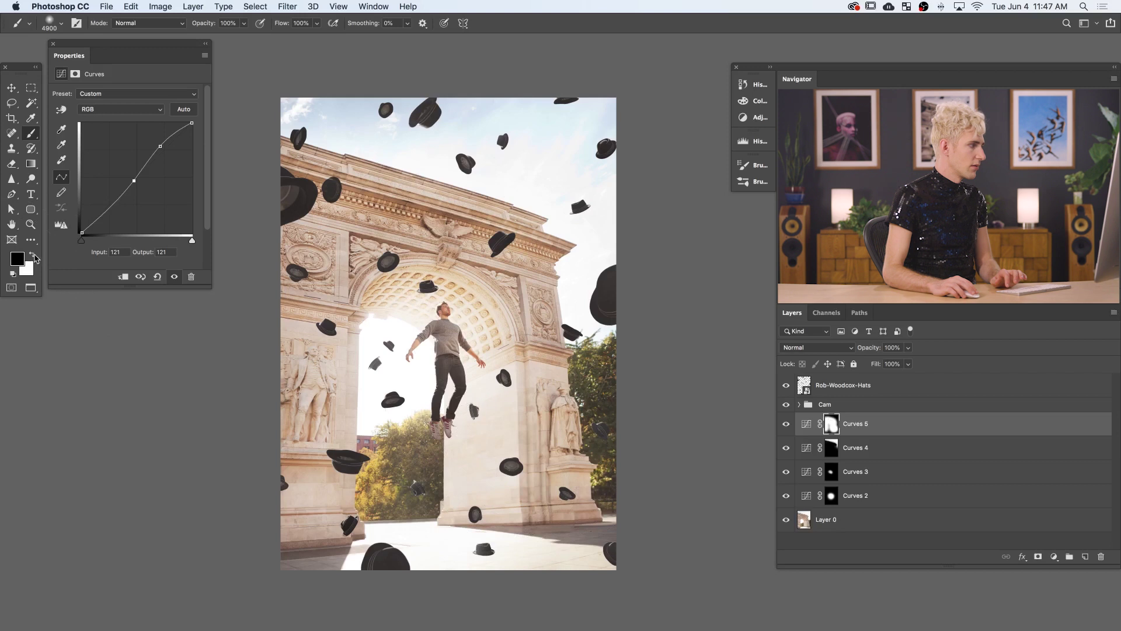
key(bracketleft)
key(bracketleft)
key(bracketleft)
key(bracketleft)
key(bracketleft)
key(bracketleft)
key(bracketleft)
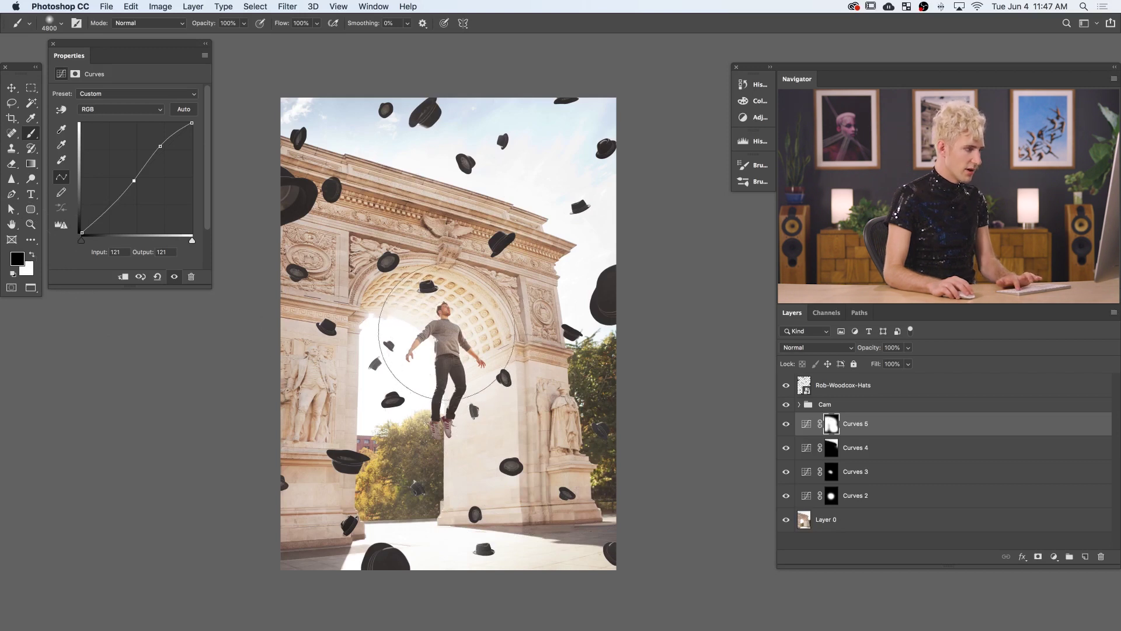
key(bracketleft)
key(bracketleft)
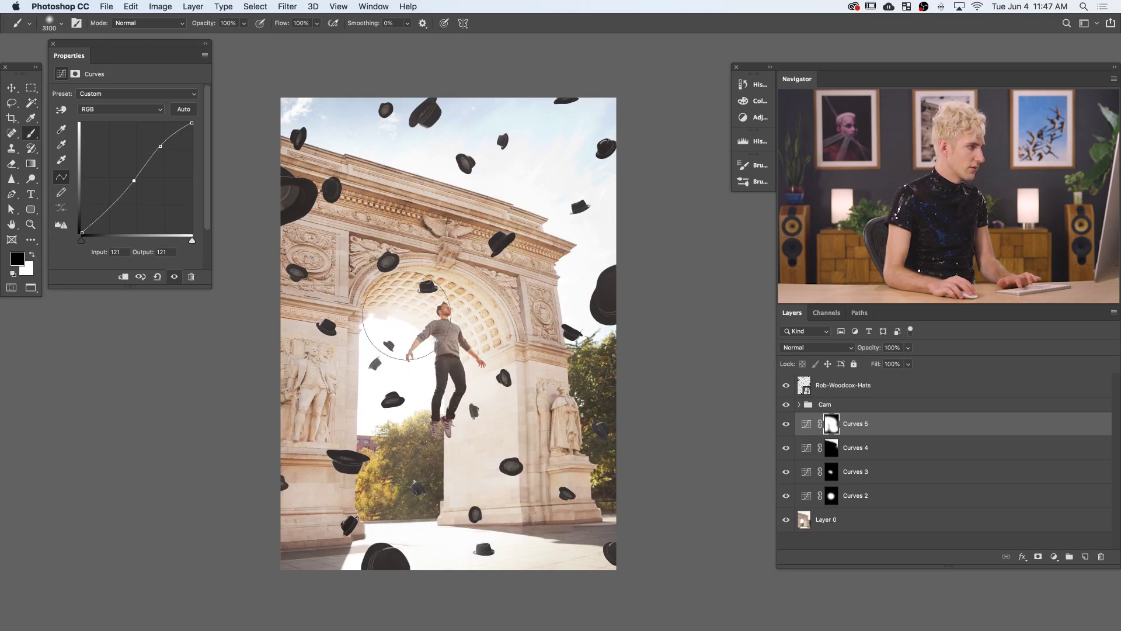
mouse_move(413, 313)
mouse_down()
mouse_move(466, 333)
mouse_move(469, 400)
mouse_move(422, 314)
mouse_move(461, 350)
mouse_move(469, 426)
mouse_up()
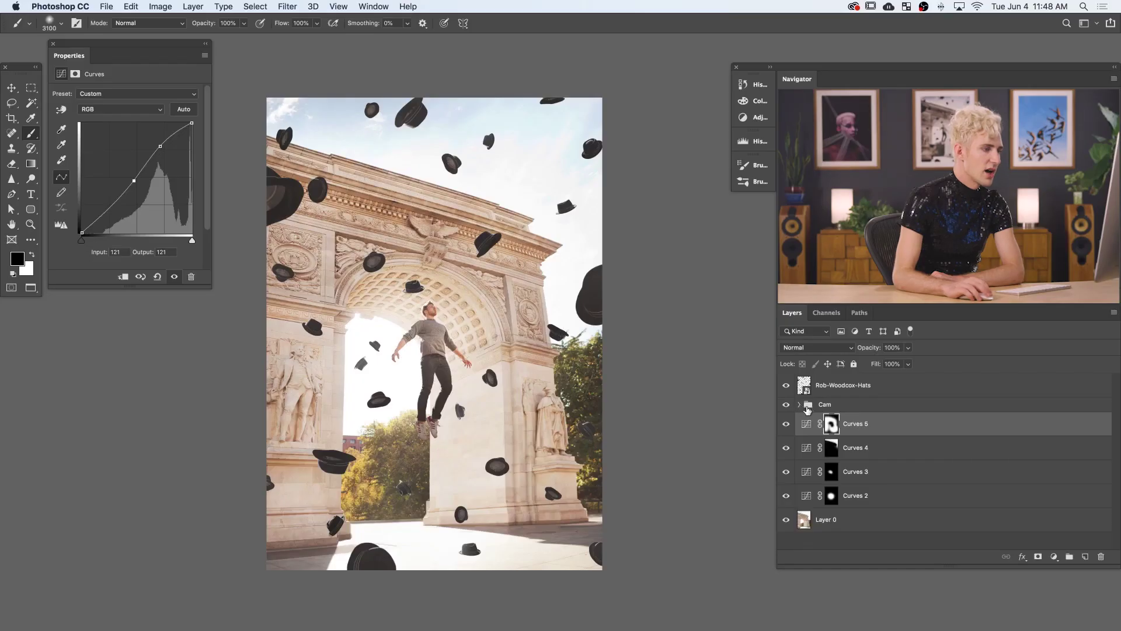
click(800, 405)
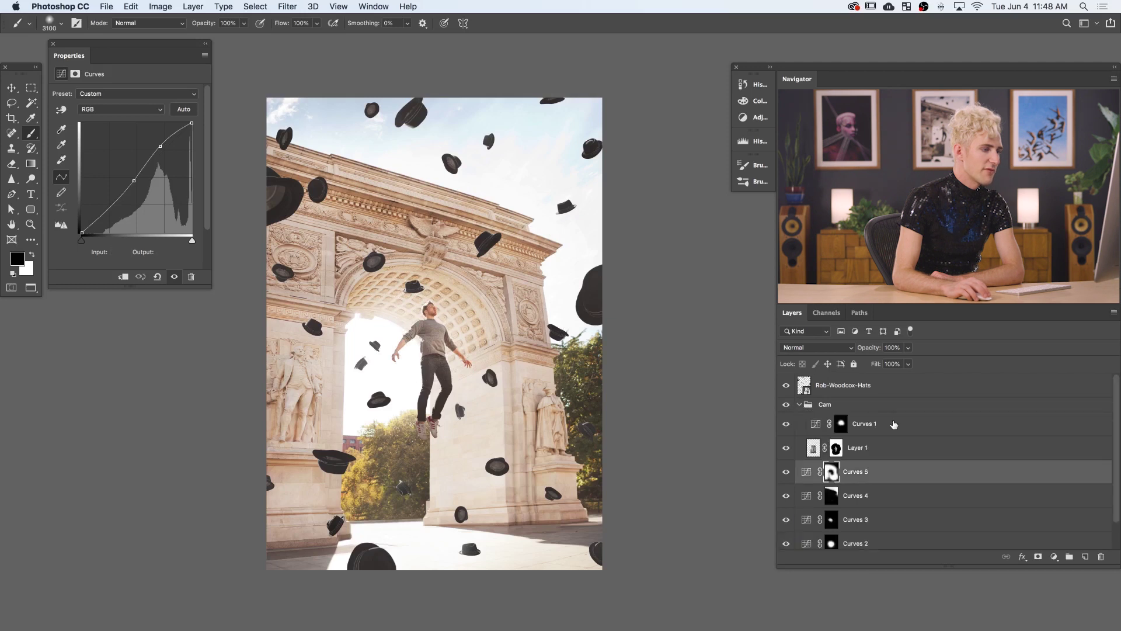
Raise the midtone points on Curves 1 to brighten the floating man further
click(889, 428)
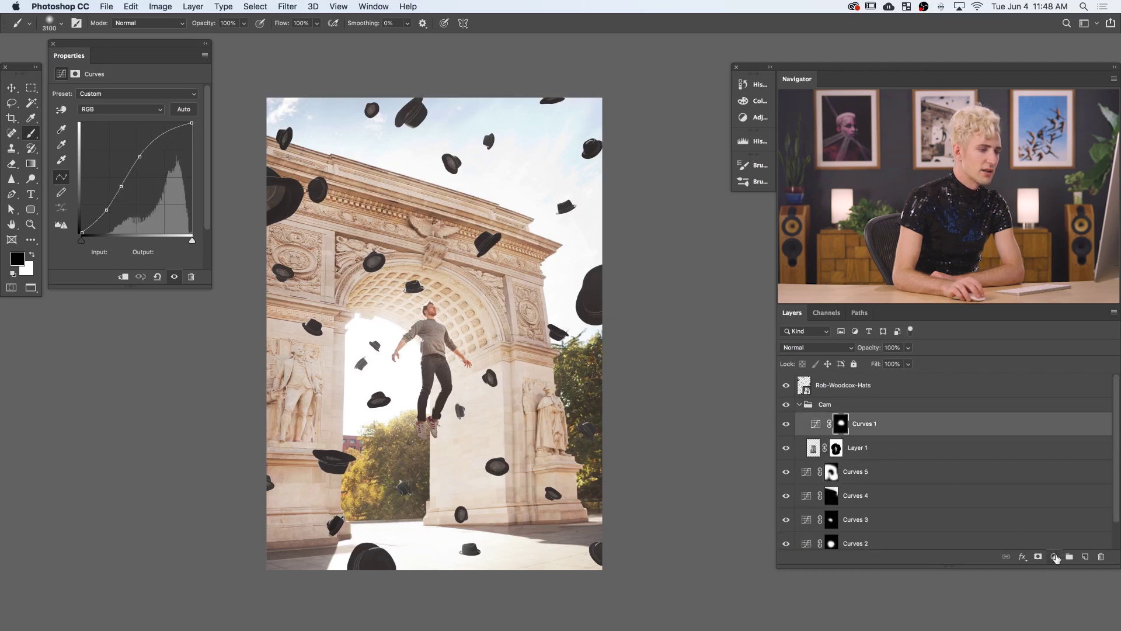
click(1054, 557)
key(Escape)
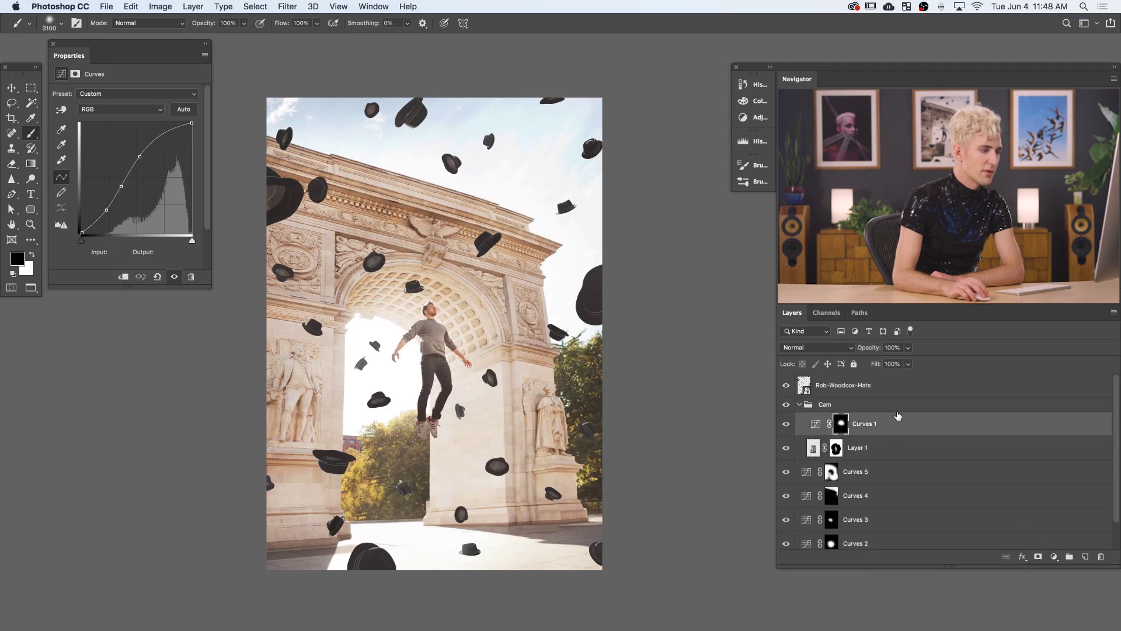
click(893, 428)
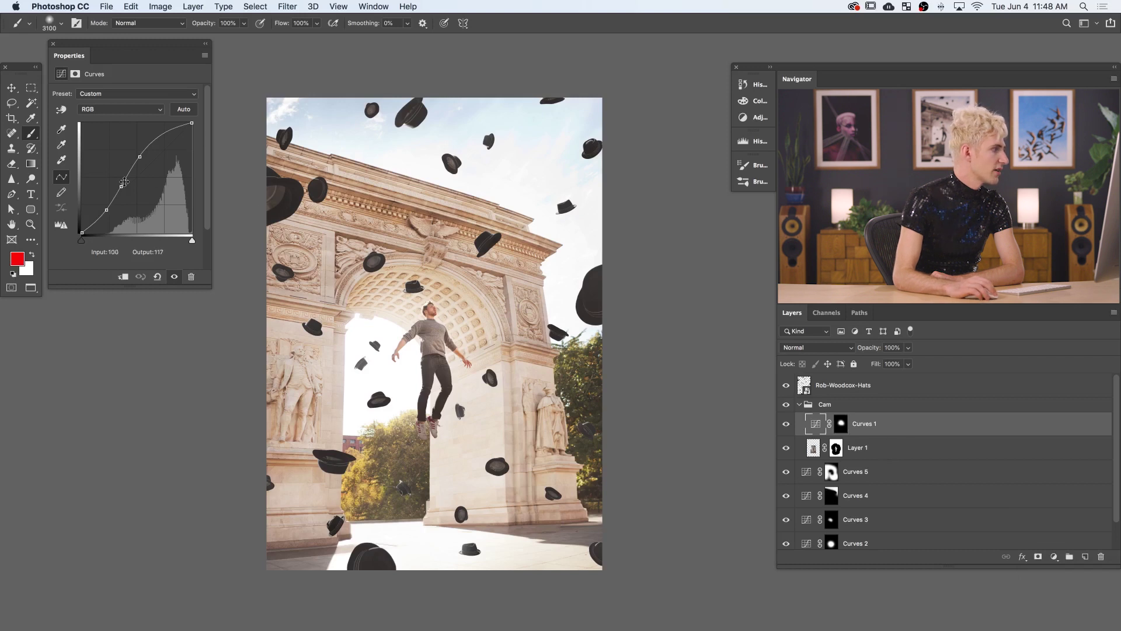
drag(136, 156, 134, 155)
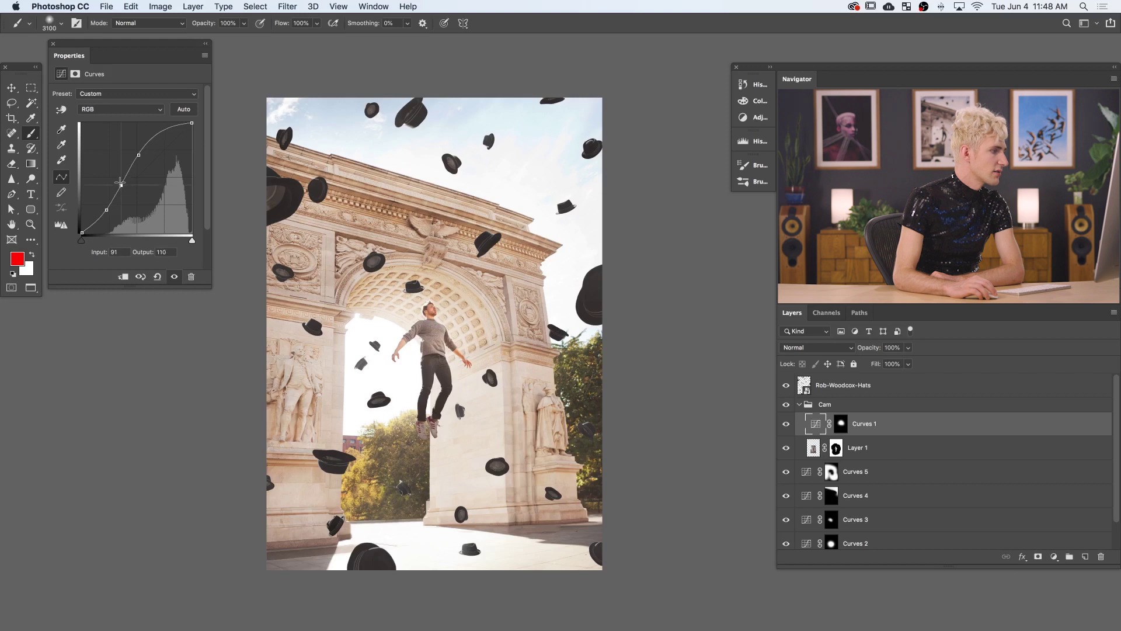
drag(120, 183, 119, 183)
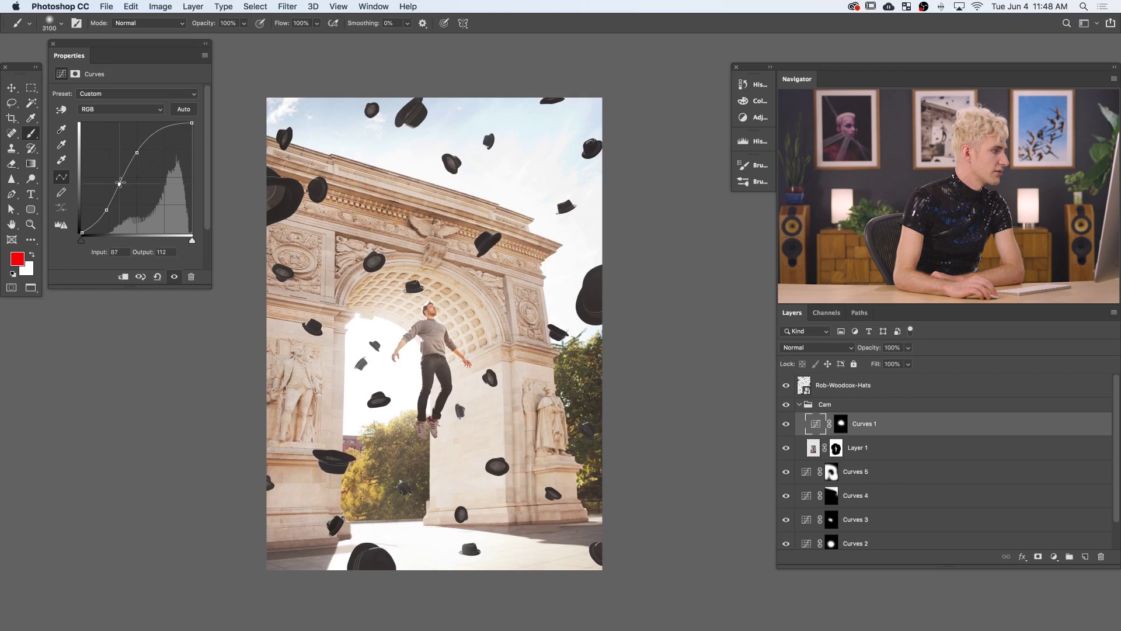
drag(120, 183, 119, 182)
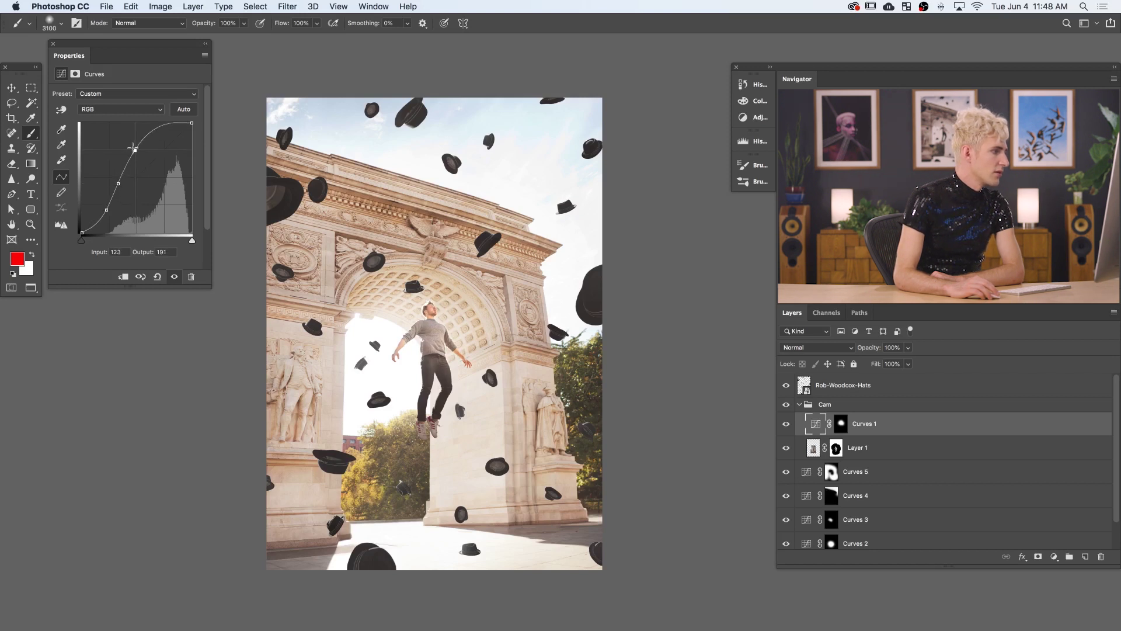
Toggle Curves 1's visibility several times to compare the man before and after brightening
click(784, 425)
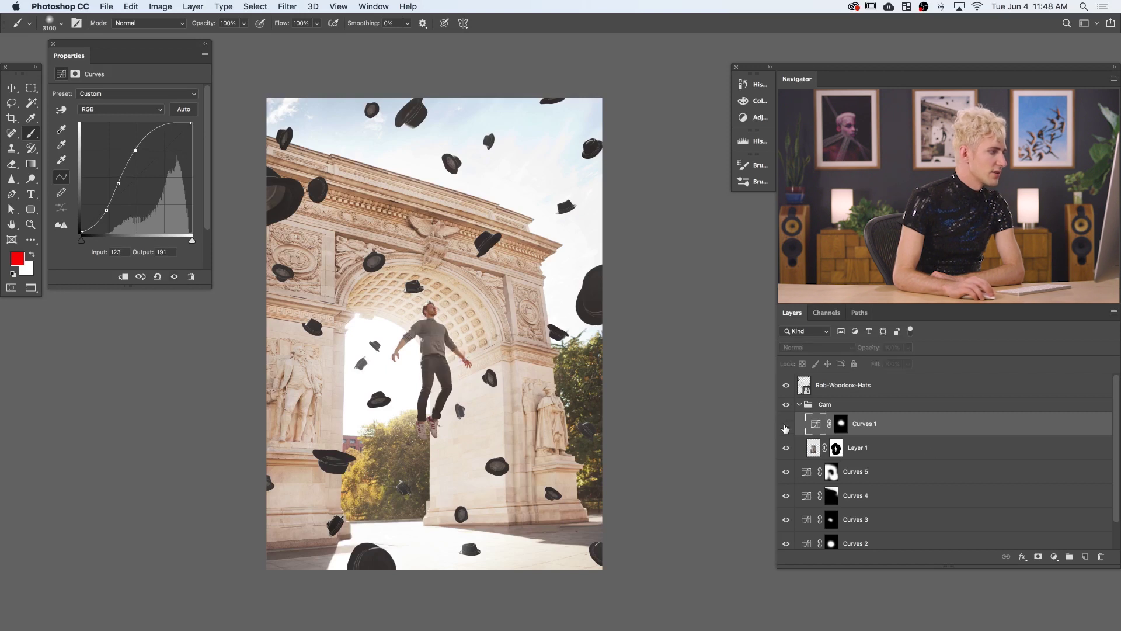
click(785, 425)
click(784, 428)
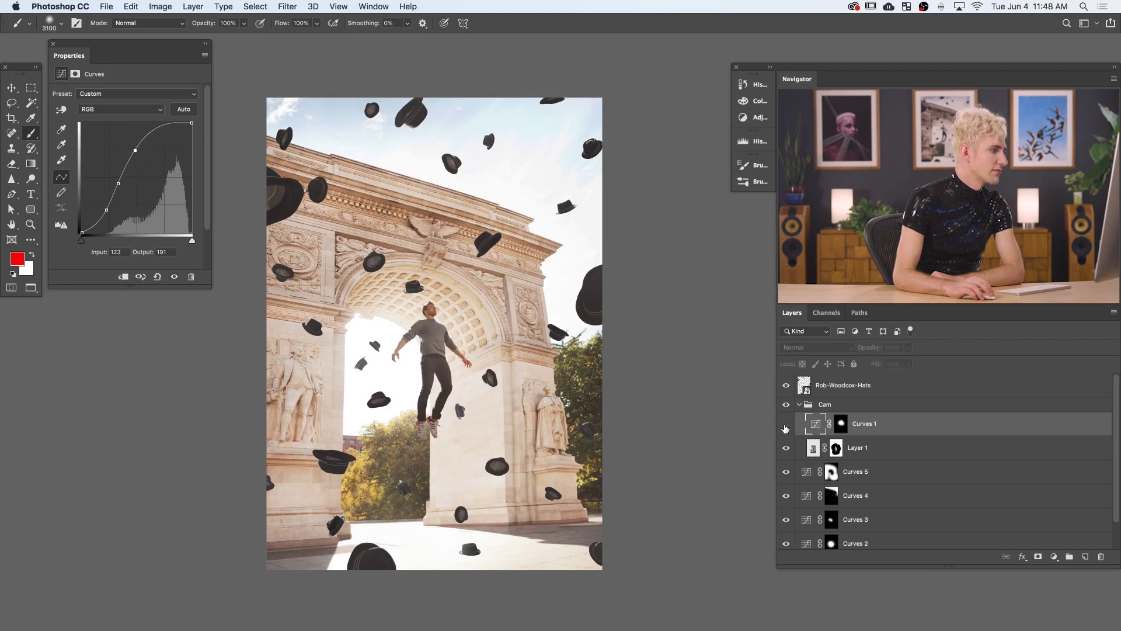
click(785, 427)
click(785, 427)
click(784, 427)
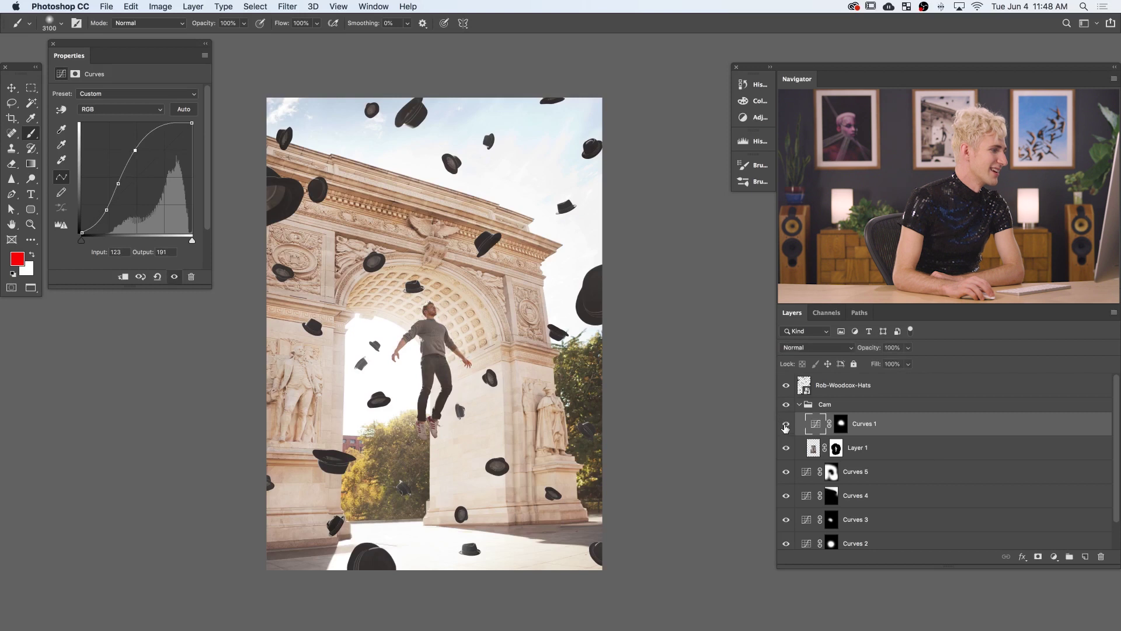
click(784, 428)
click(785, 428)
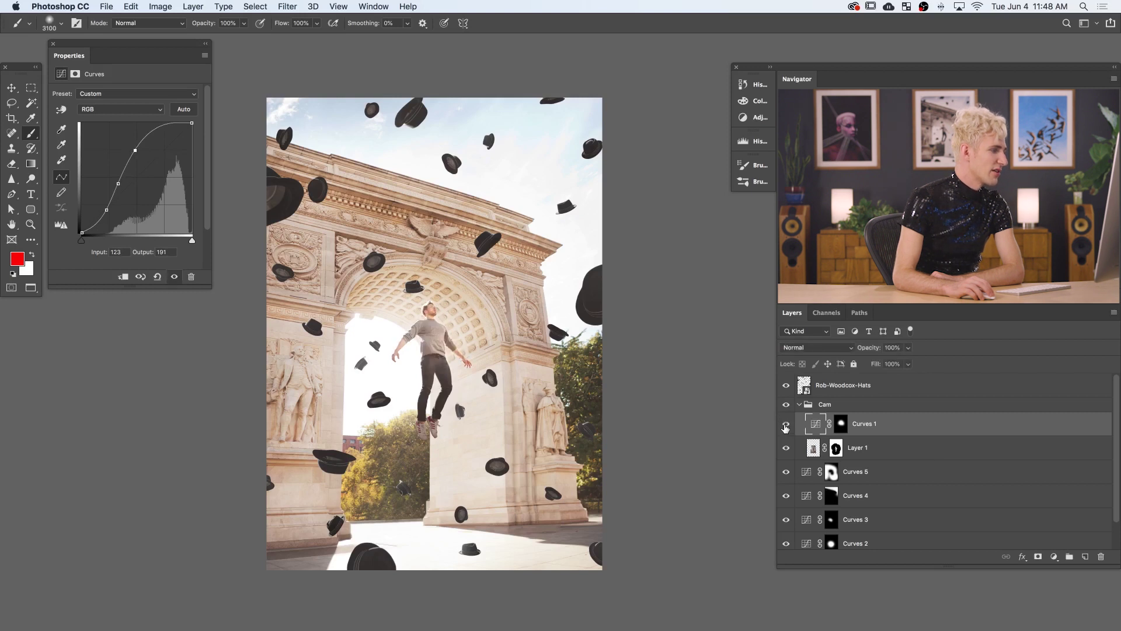
click(785, 428)
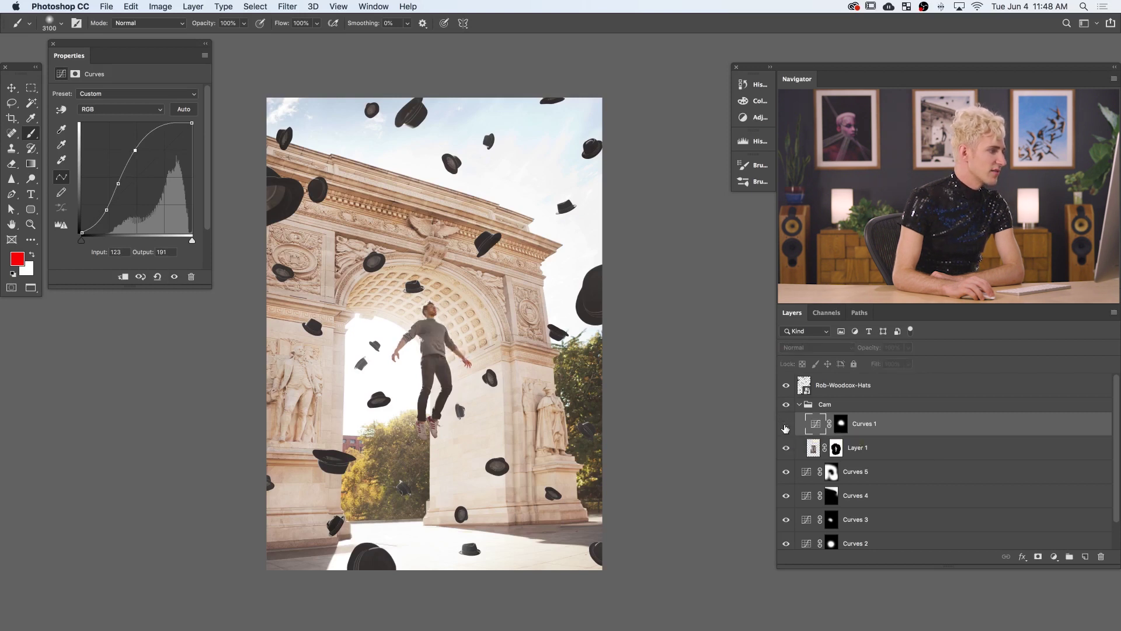
click(785, 428)
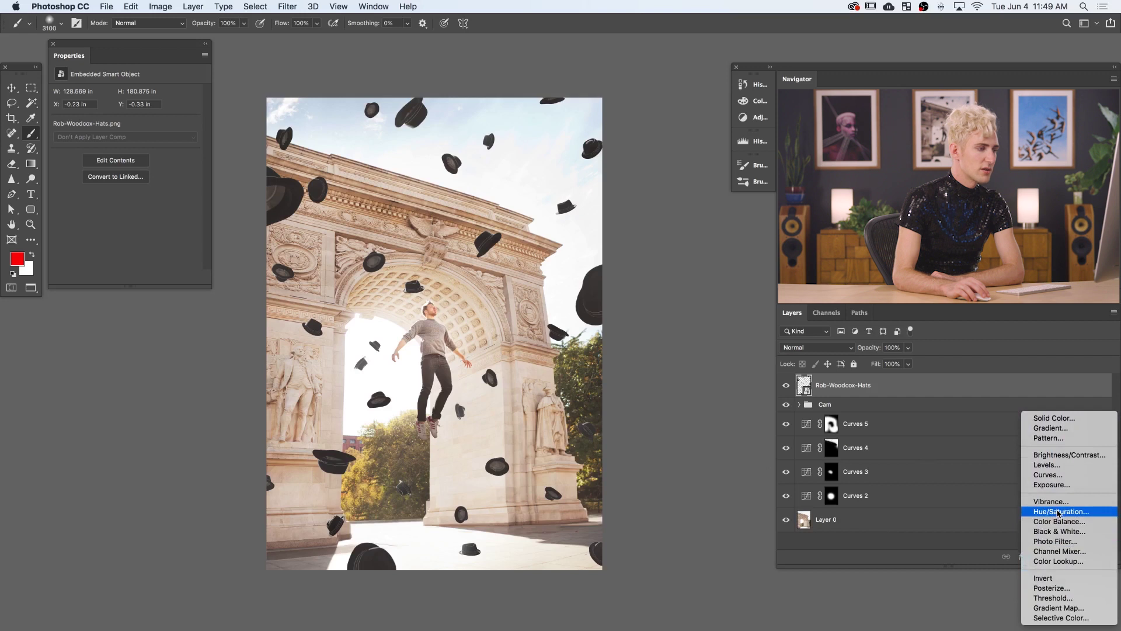
Add a Hue/Saturation adjustment and sample the arch to lower Reds saturation by 24
click(1058, 511)
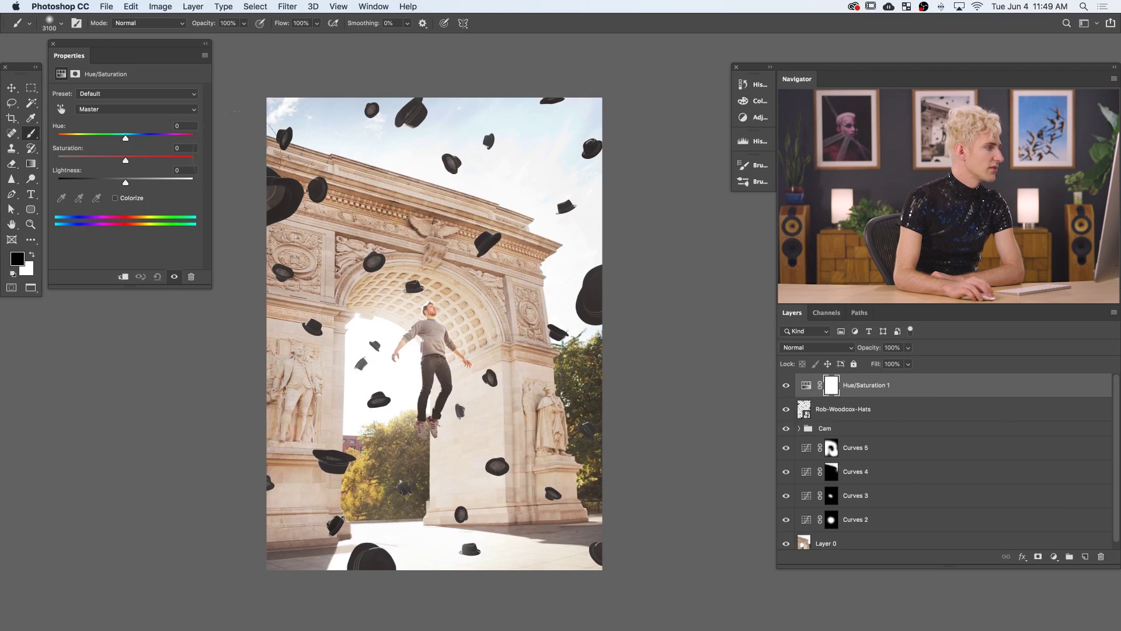
click(62, 109)
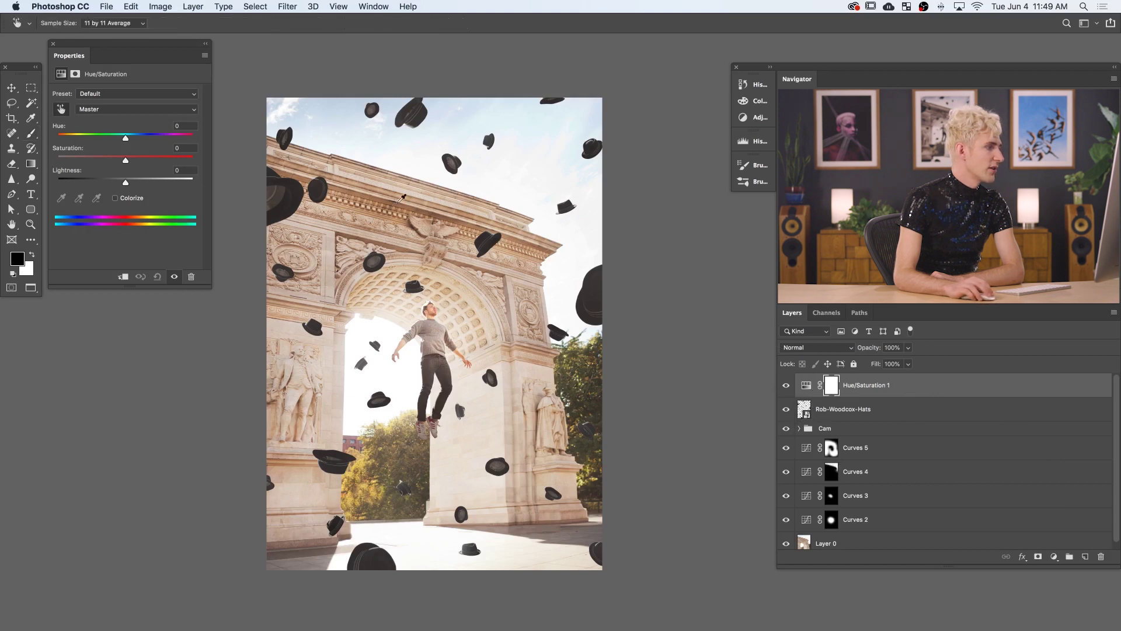
click(404, 209)
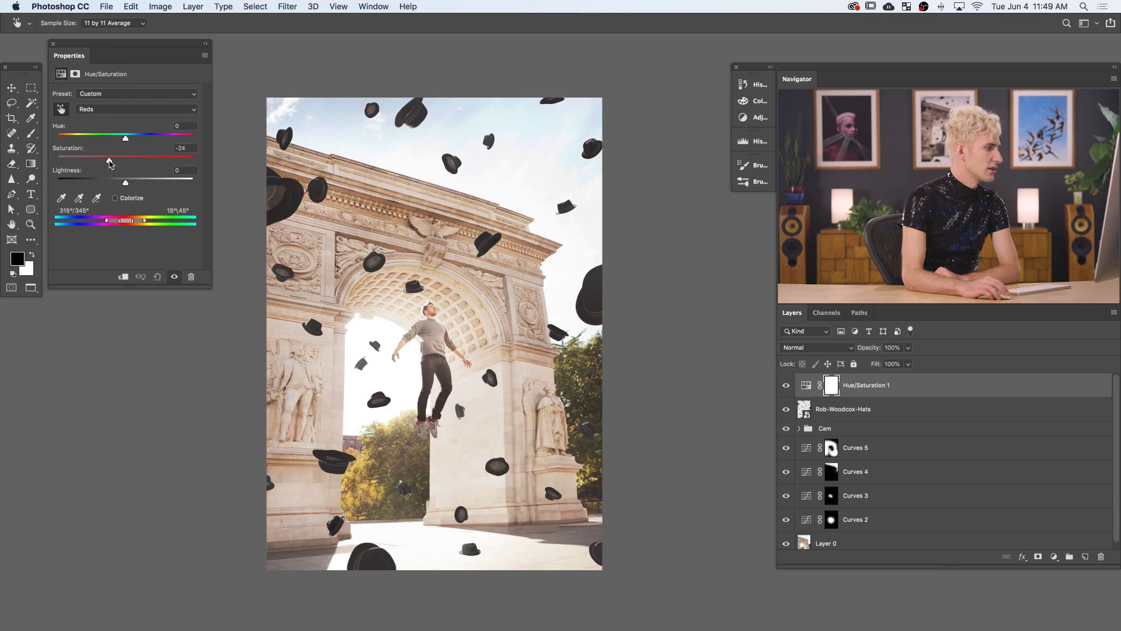
click(787, 385)
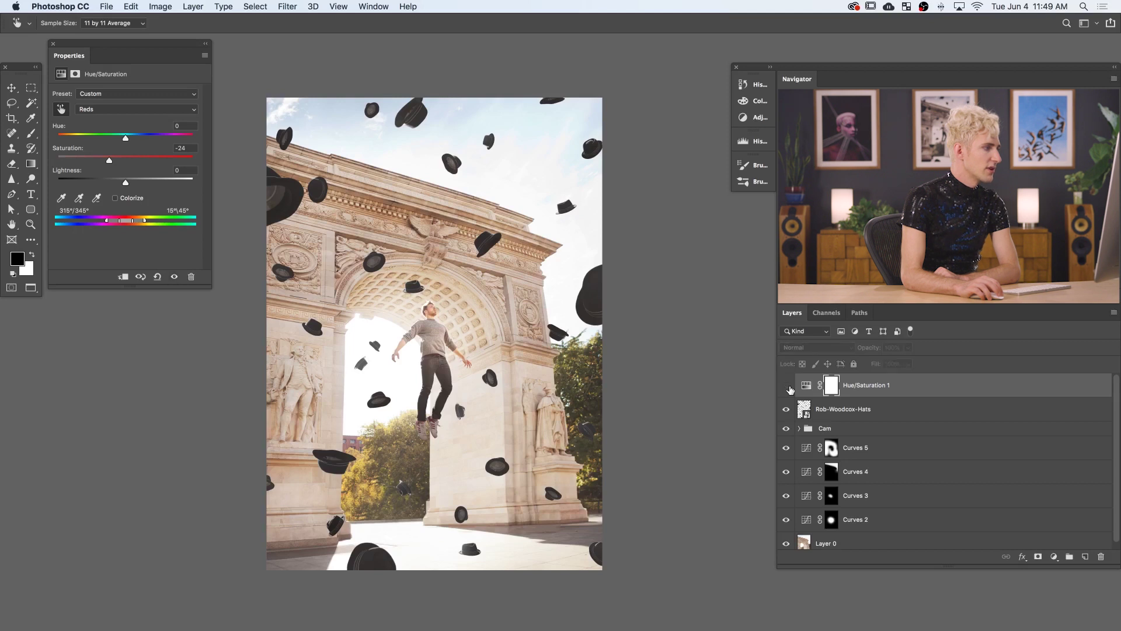
click(787, 386)
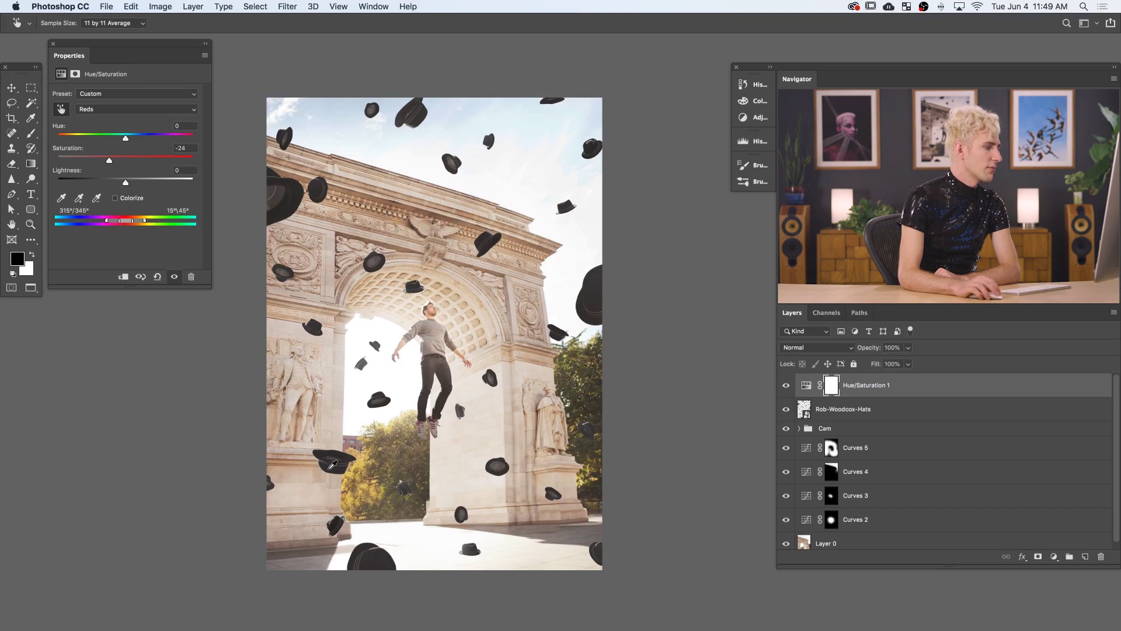
Sample the foliage to lower Yellows saturation by 18, then compare with the adjustment hidden
click(360, 468)
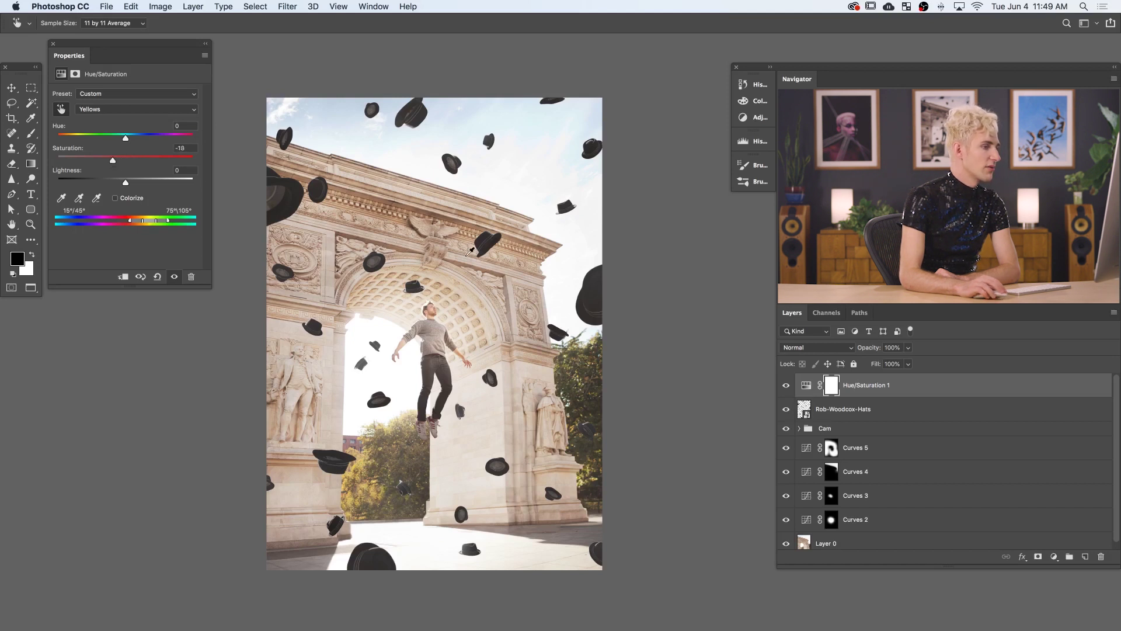
click(786, 387)
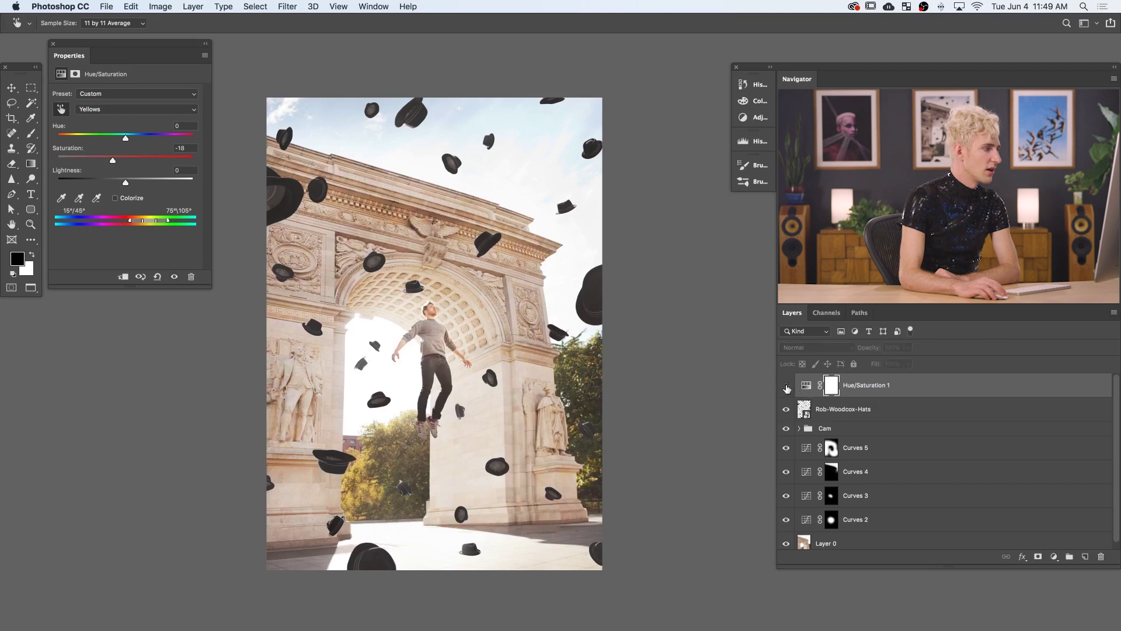
click(786, 386)
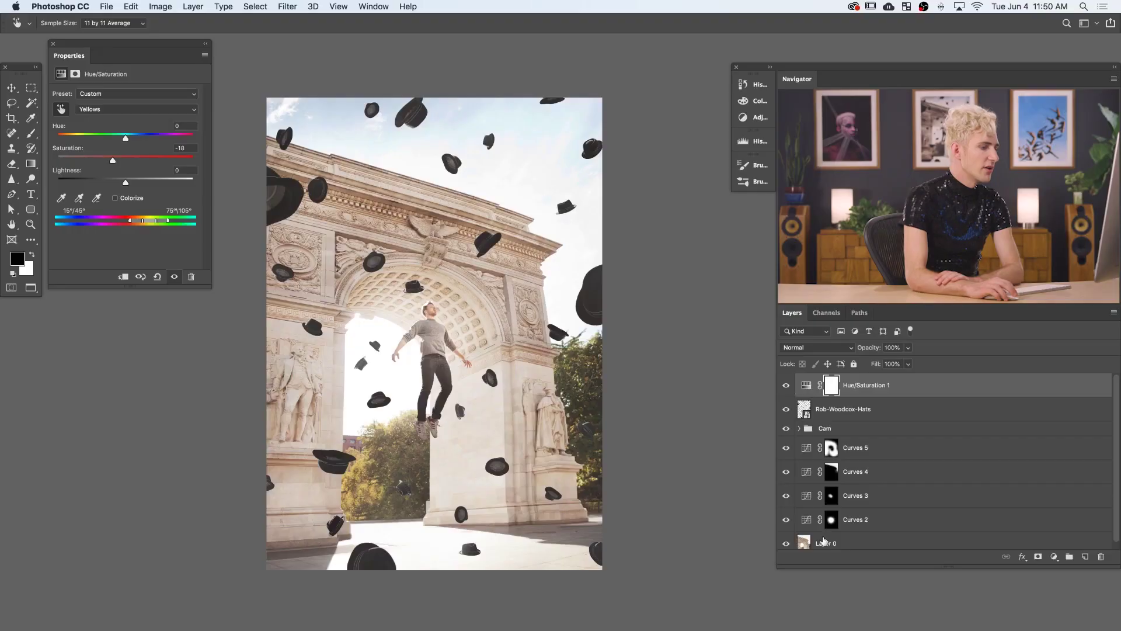
alt+click(786, 538)
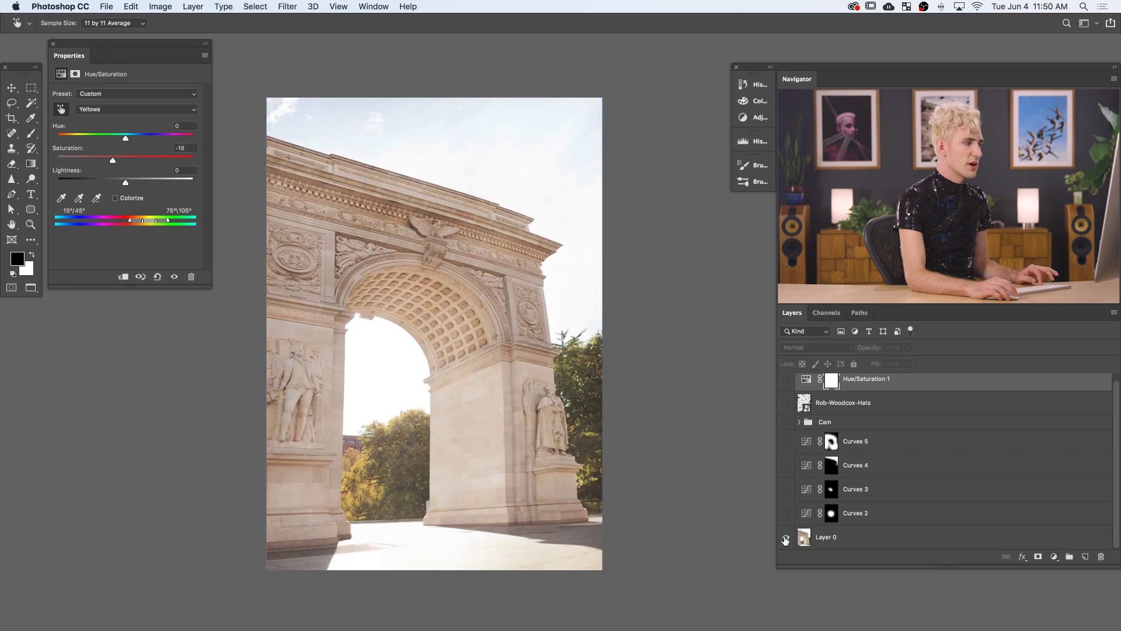
alt+click(785, 537)
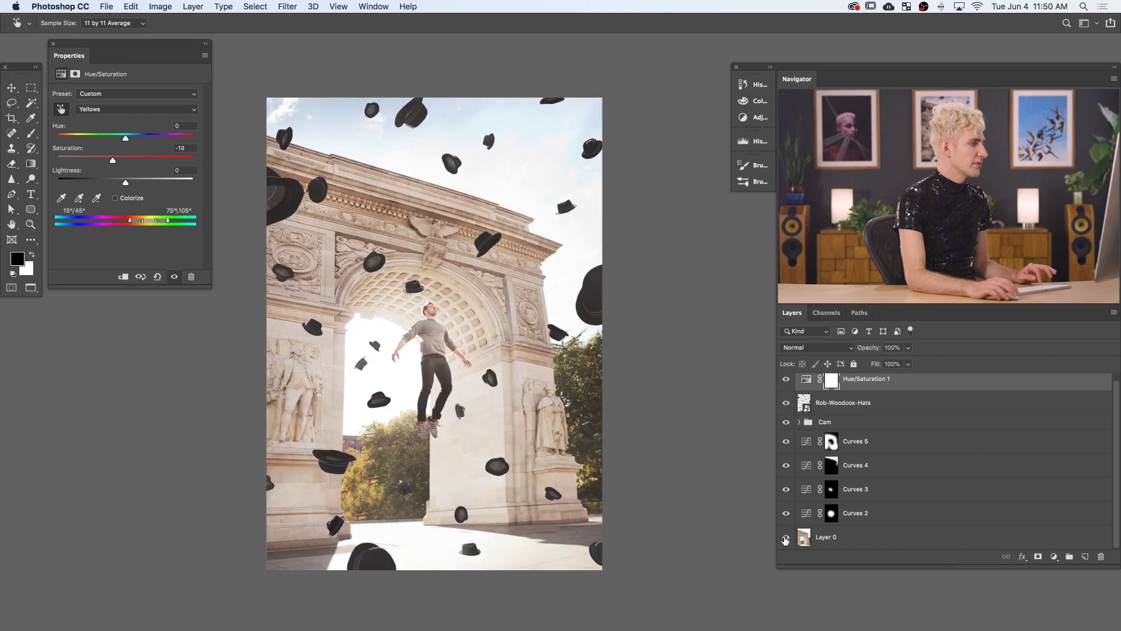